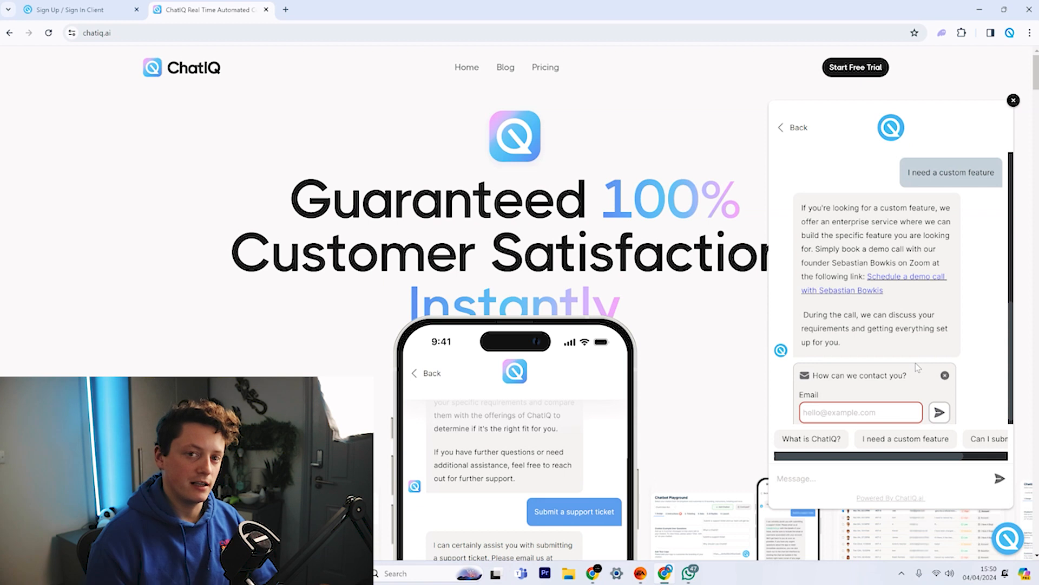
Ask the support chatbot 'Can I submit a ticket?', close the chat, and switch to the sign-in page.
{"action": "left_click", "coordinate": [989, 442]}
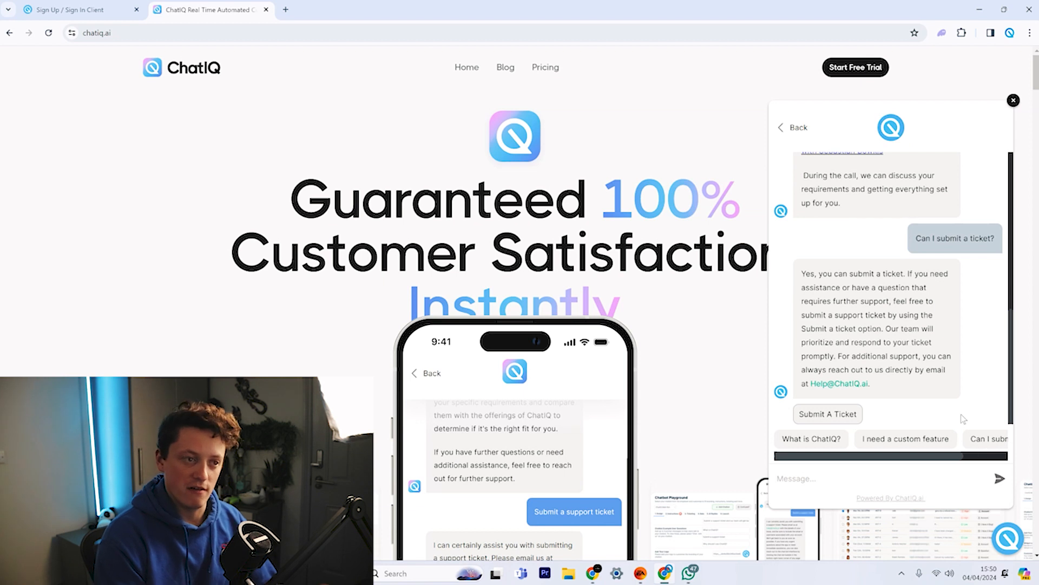
{"action": "left_click", "coordinate": [1020, 547]}
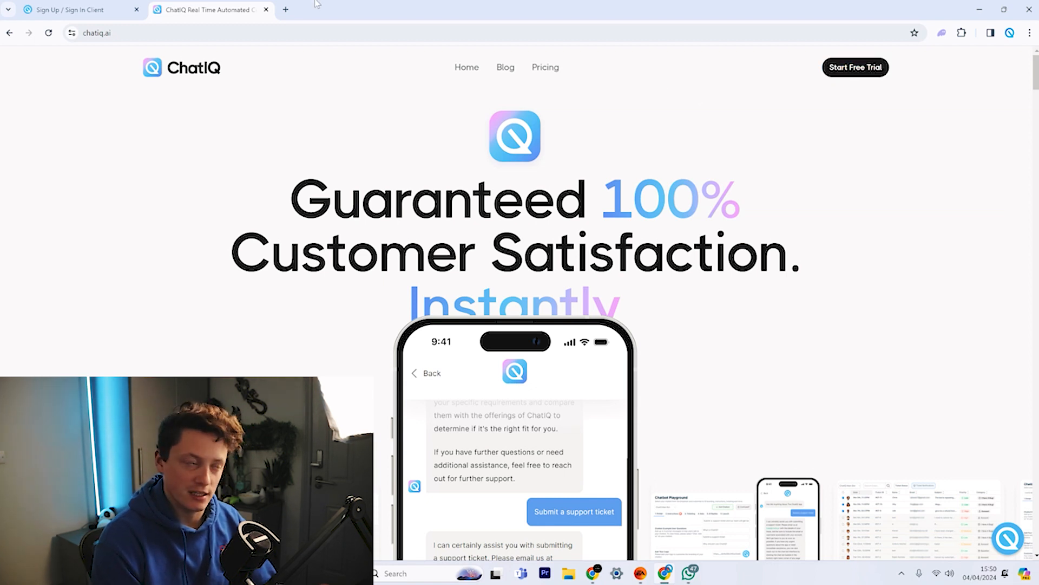
{"action": "left_click", "coordinate": [103, 8]}
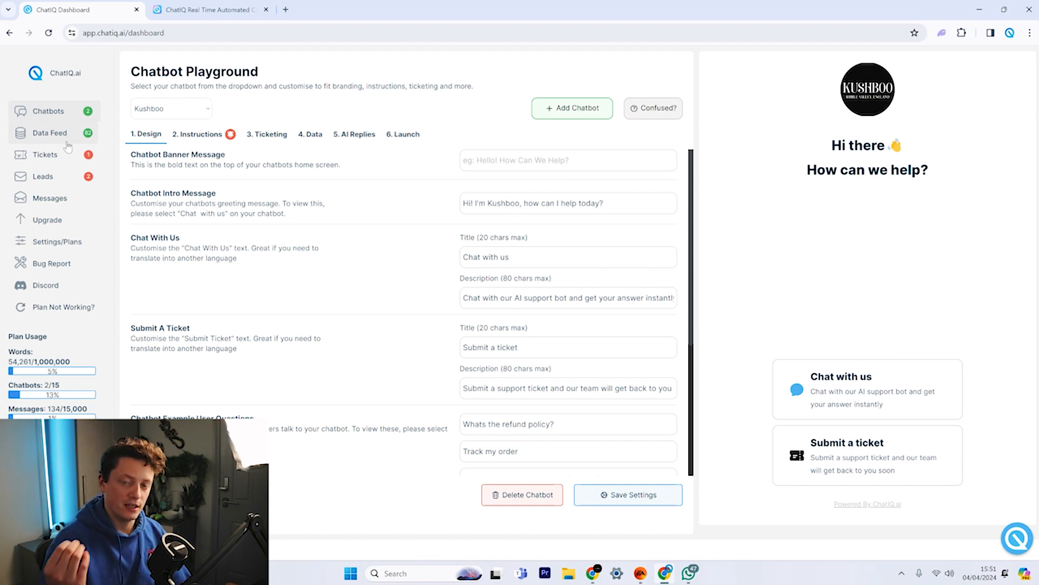
Open Data Feed to list the 82 knowledge bases.
{"action": "left_click", "coordinate": [50, 133]}
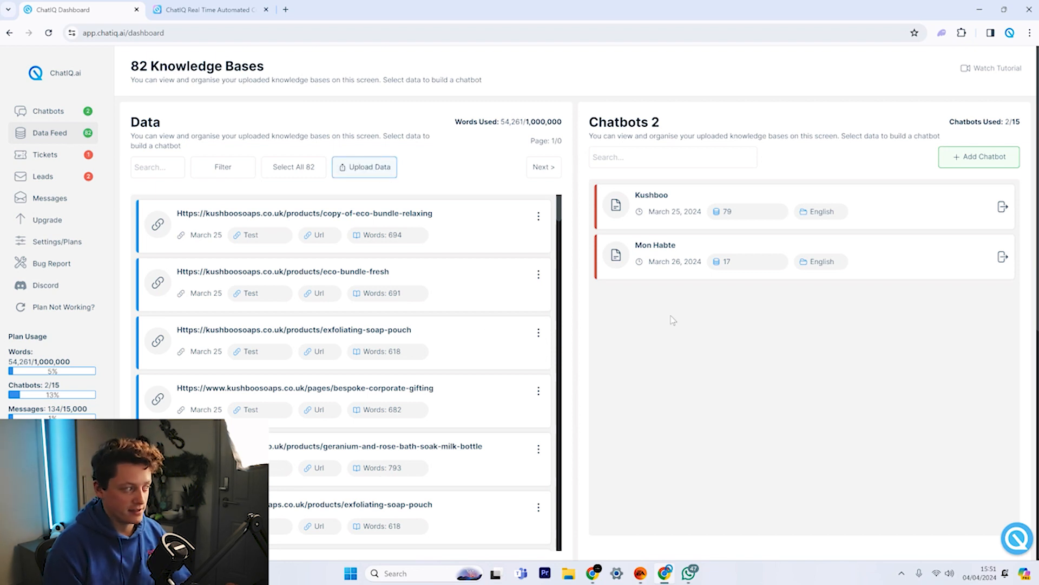
{"action": "left_click", "coordinate": [358, 167]}
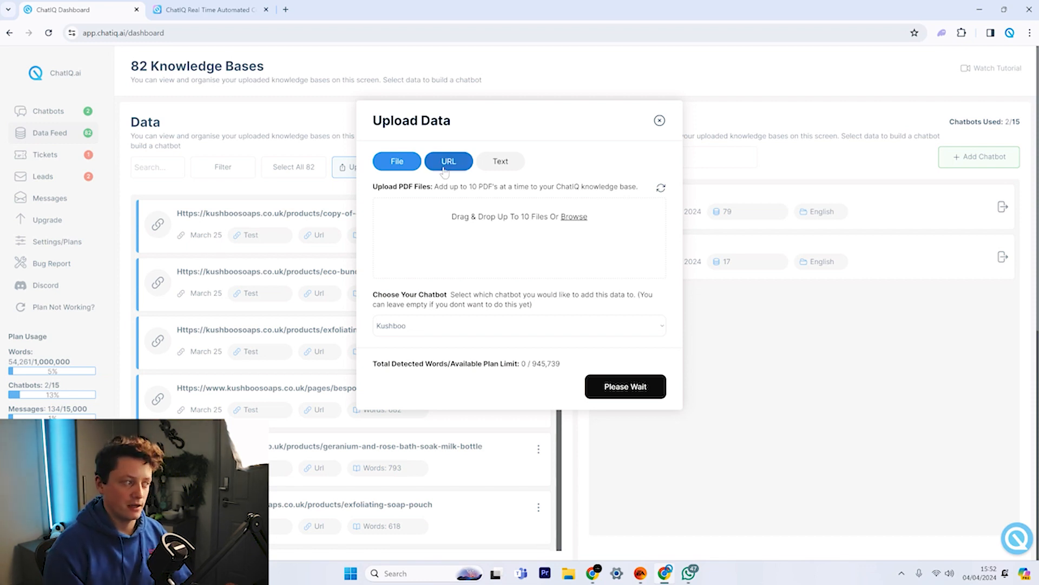
{"action": "left_click", "coordinate": [444, 171]}
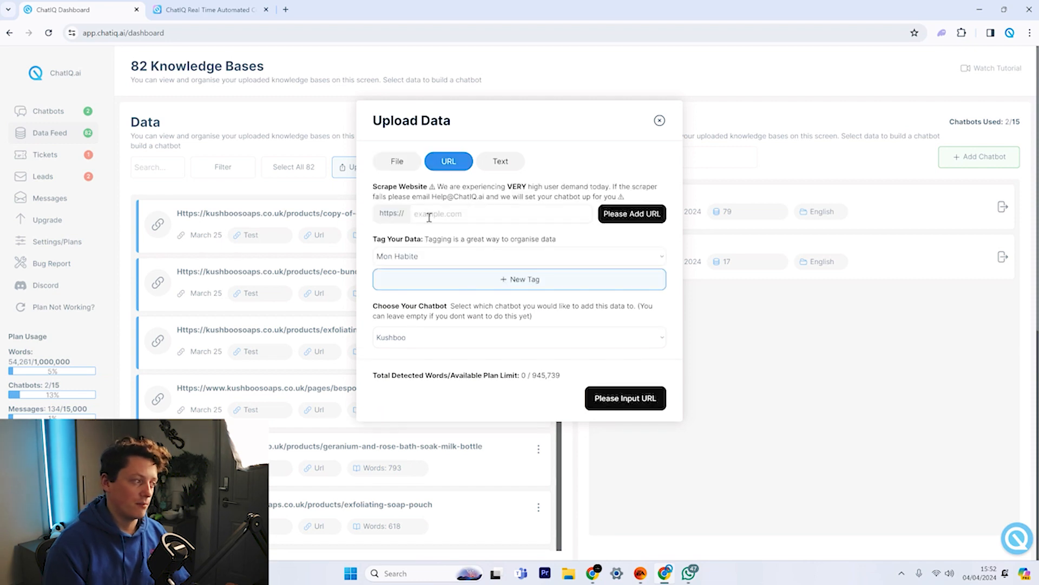
{"action": "left_click", "coordinate": [490, 163]}
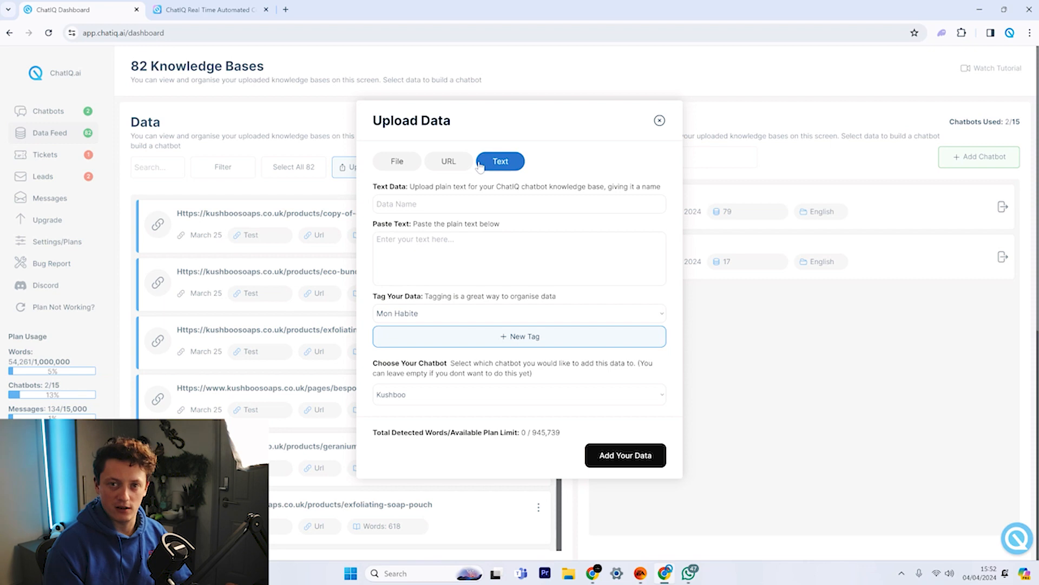
{"action": "left_click", "coordinate": [449, 162]}
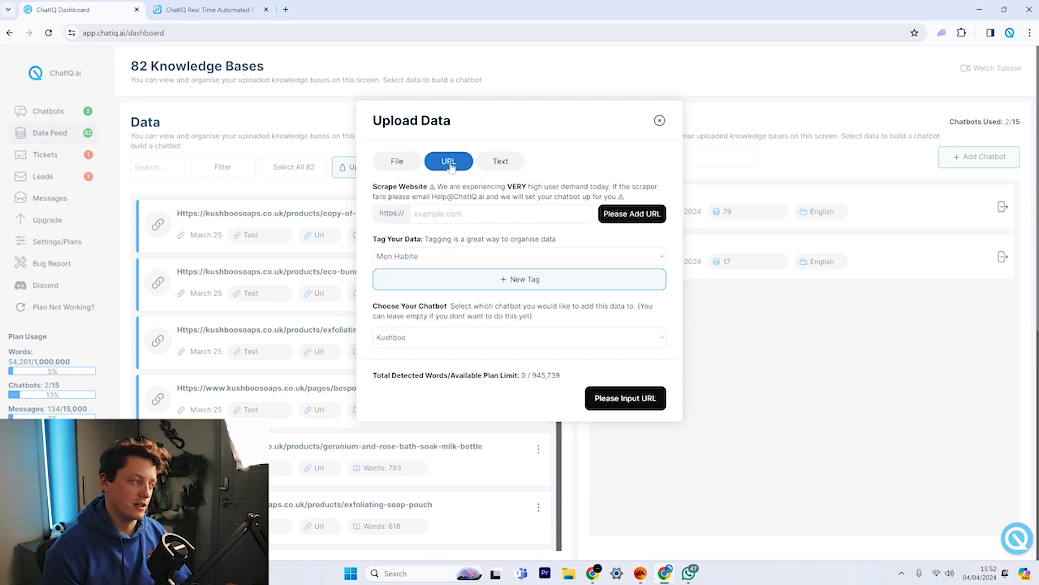
{"action": "left_click", "coordinate": [217, 198]}
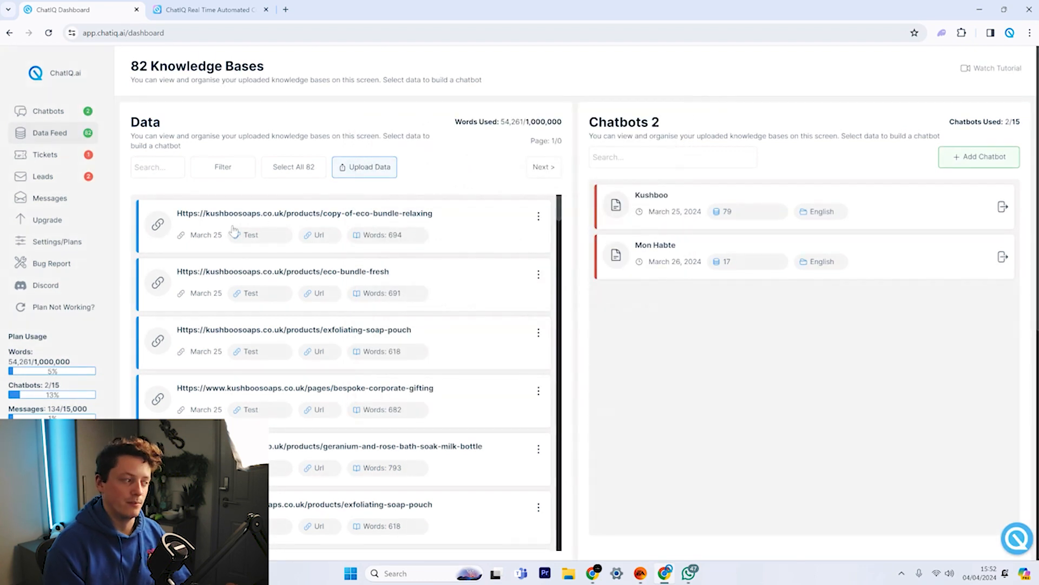
Filter the knowledge-base list to the Test data tag and the Text type.
{"action": "scroll", "coordinate": [332, 221], "scroll_direction": "down", "scroll_amount": 10}
{"action": "scroll", "coordinate": [330, 219], "scroll_direction": "down", "scroll_amount": 10}
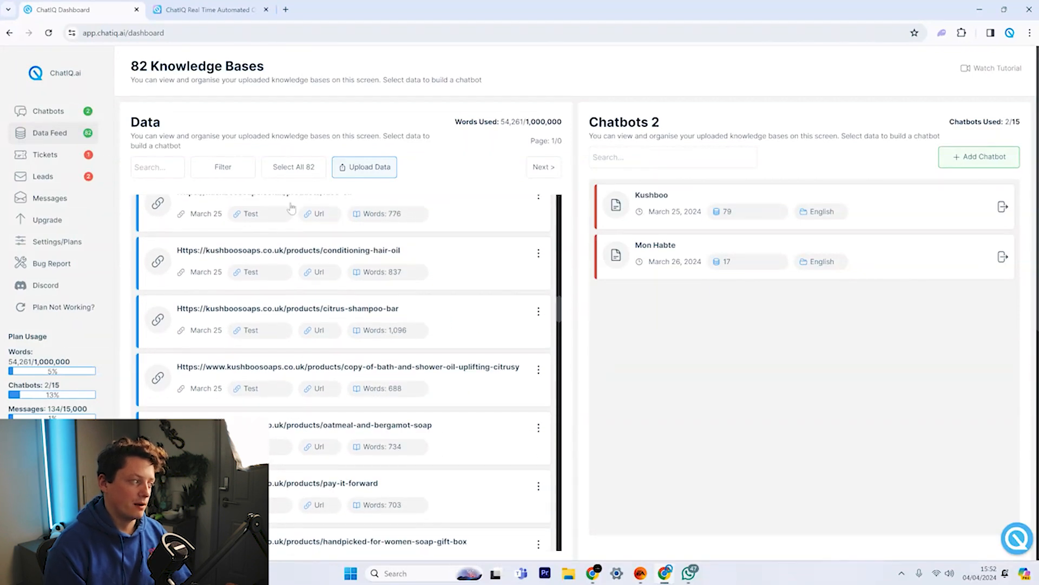
{"action": "left_click", "coordinate": [227, 170]}
{"action": "left_click", "coordinate": [277, 277]}
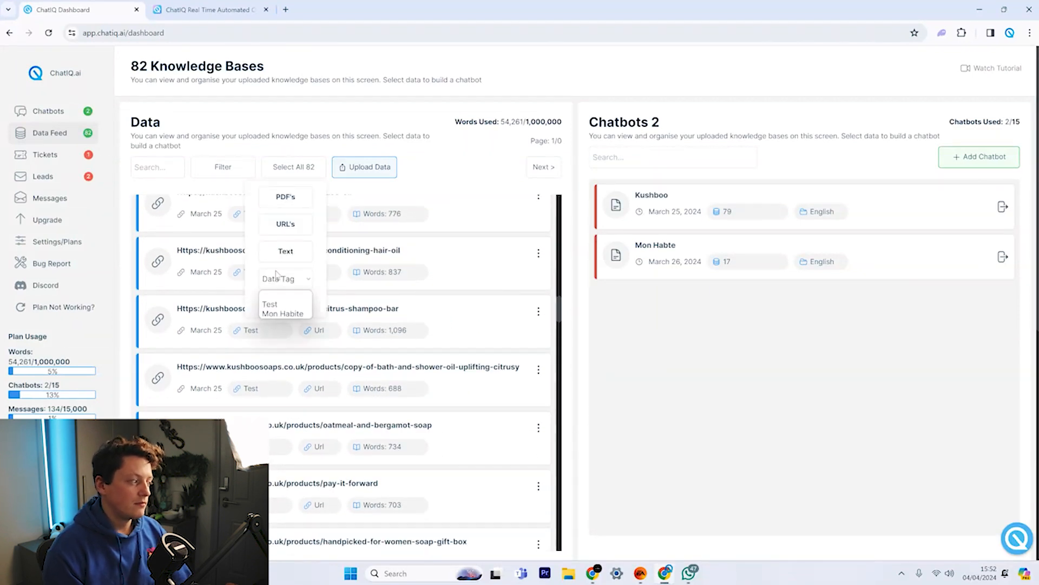
{"action": "left_click", "coordinate": [279, 310]}
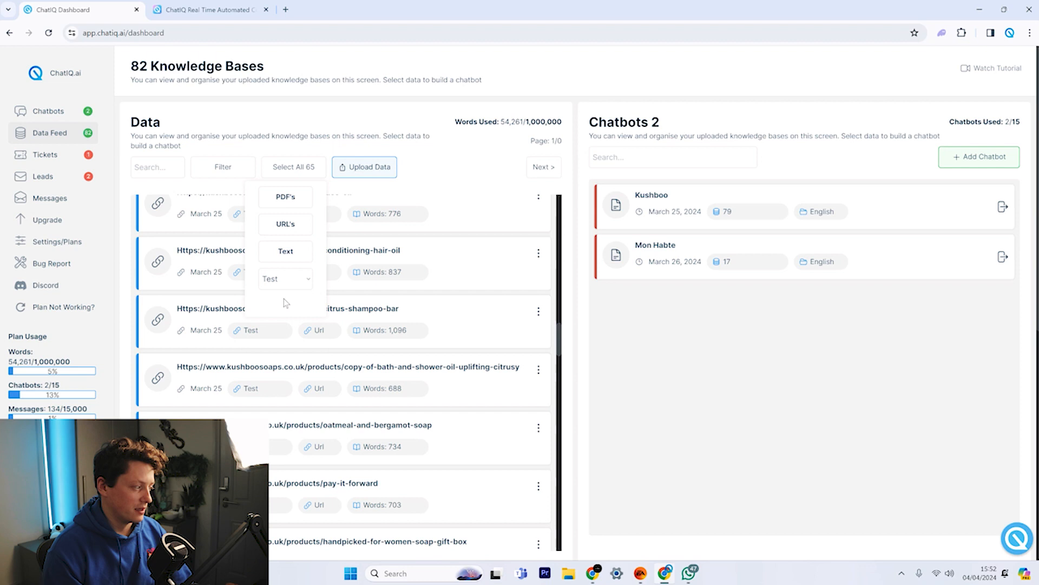
{"action": "left_click", "coordinate": [457, 157]}
{"action": "left_click", "coordinate": [227, 169]}
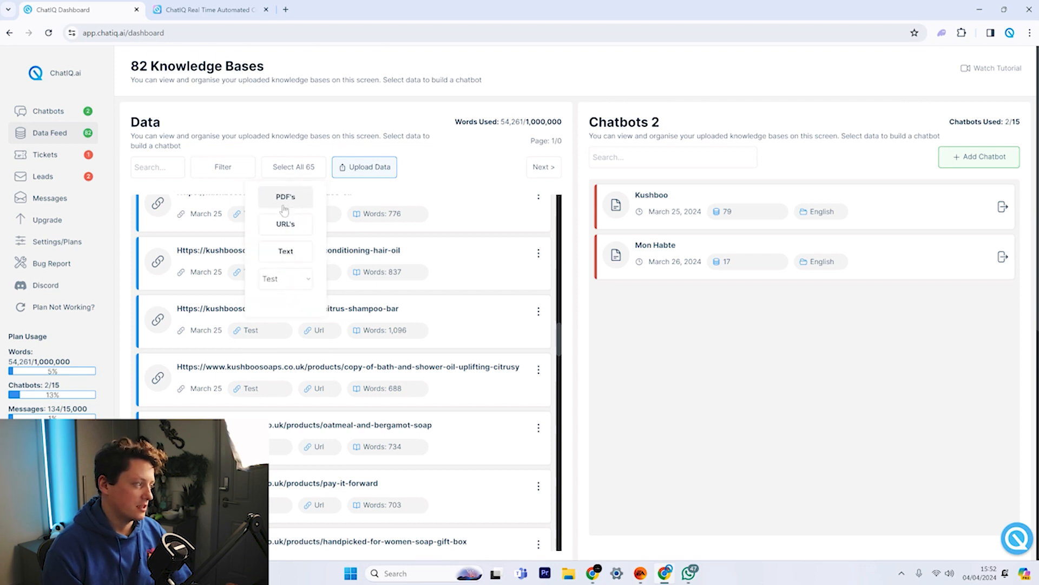
{"action": "left_click", "coordinate": [282, 252]}
{"action": "left_click", "coordinate": [441, 148]}
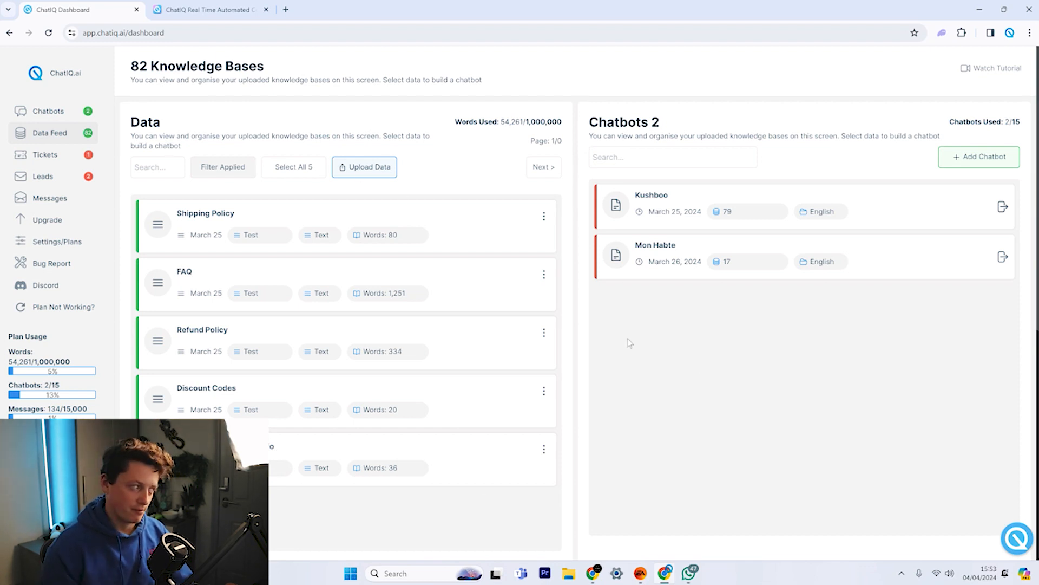
Upload a text entry named 'test' containing 'test', tagged Test, to the Kushboo chatbot.
{"action": "left_click", "coordinate": [373, 168]}
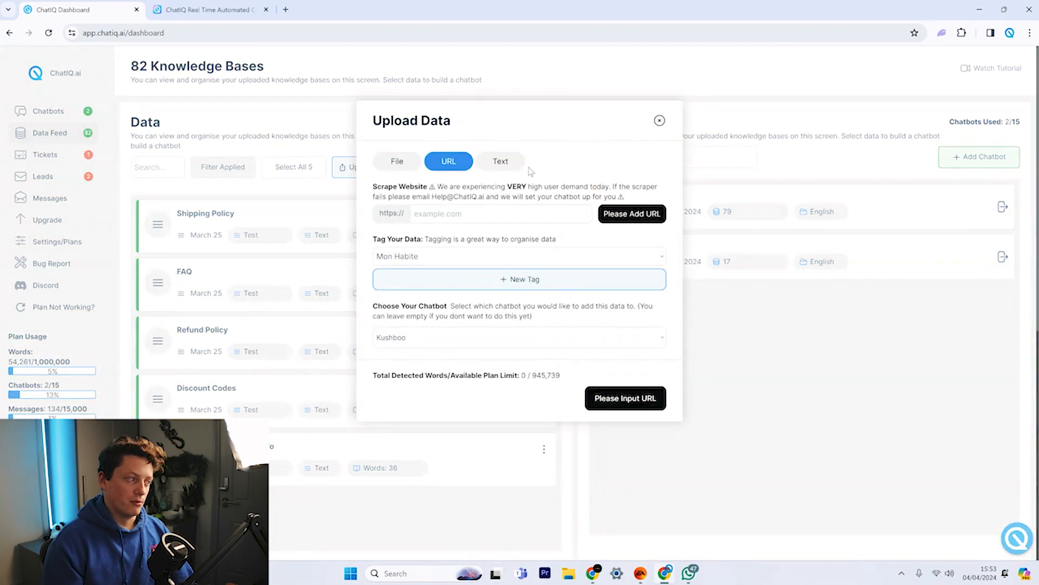
{"action": "left_click", "coordinate": [503, 162]}
{"action": "type", "text": "test"}
{"action": "left_click", "coordinate": [440, 236]}
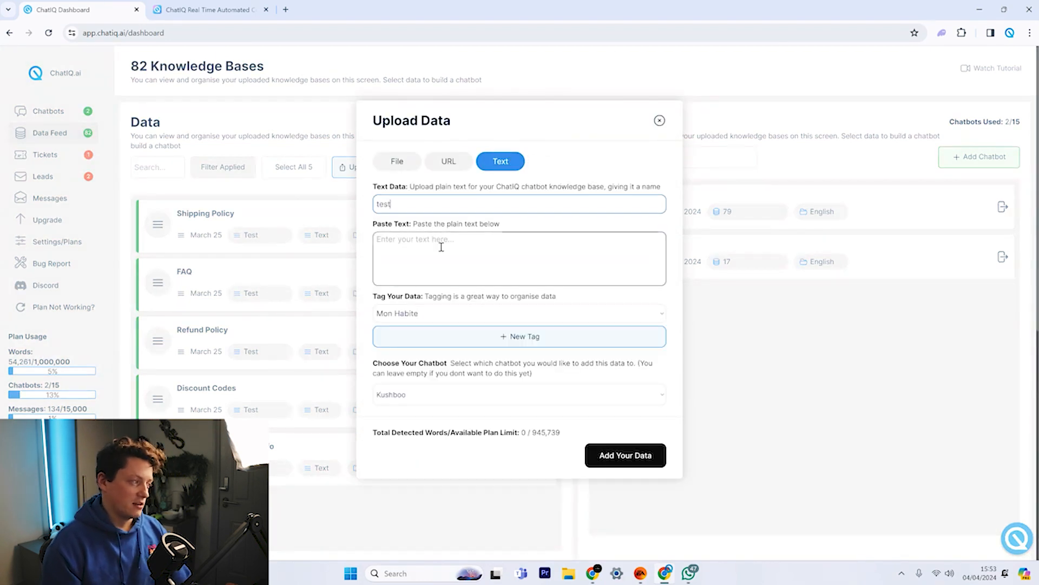
{"action": "type", "text": "test"}
{"action": "key", "text": "Tab"}
{"action": "left_click", "coordinate": [403, 320]}
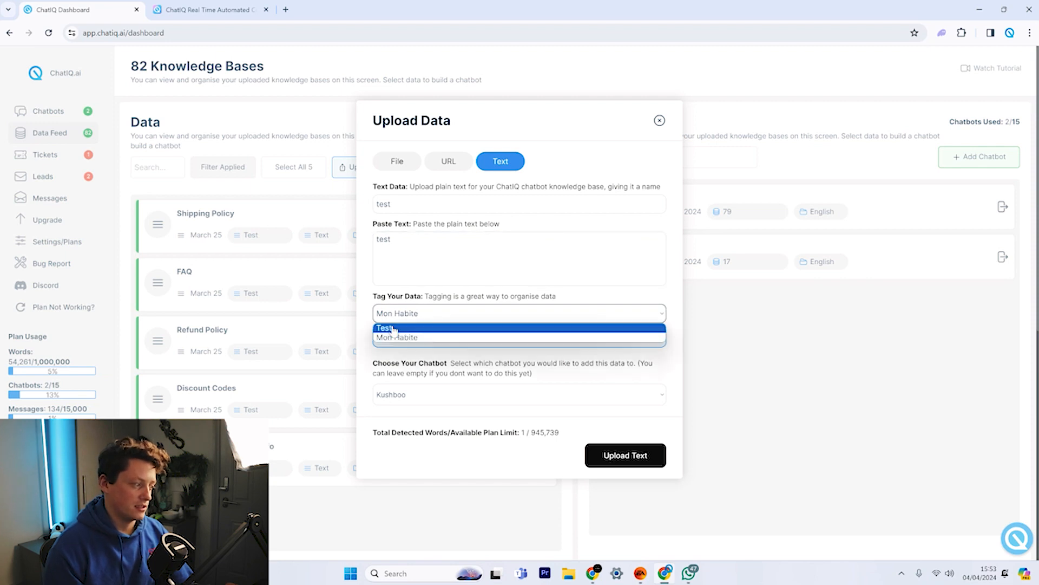
{"action": "left_click", "coordinate": [404, 327]}
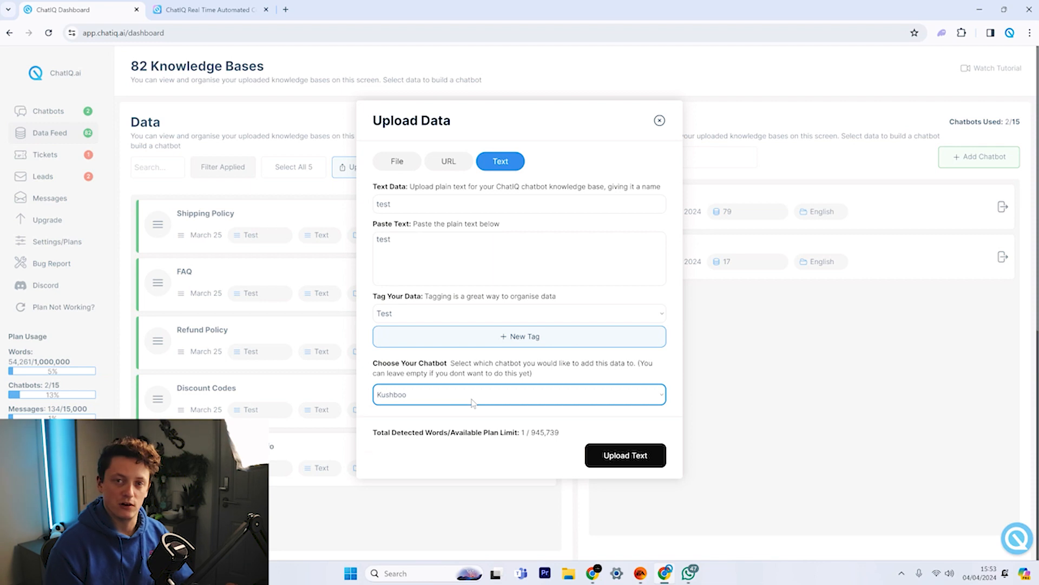
{"action": "left_click", "coordinate": [471, 400]}
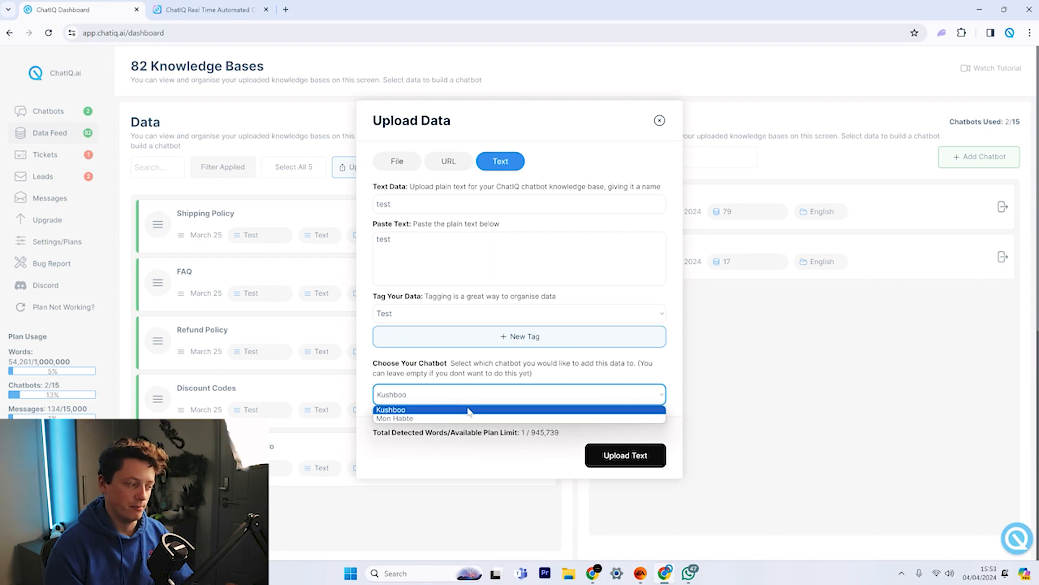
{"action": "left_click", "coordinate": [441, 379]}
{"action": "left_click", "coordinate": [618, 455]}
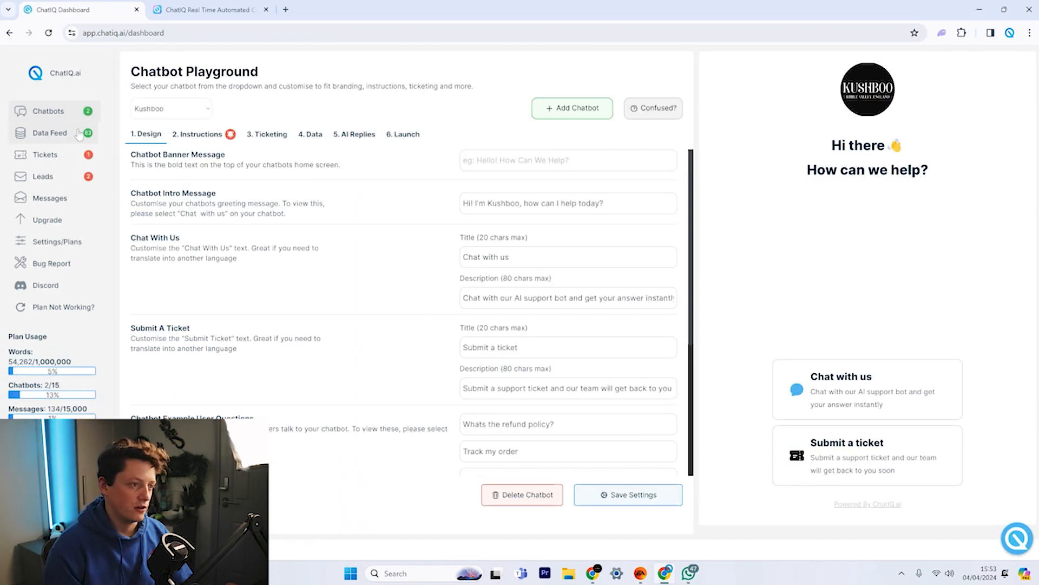
Filter Data Feed to Text, delete the test entry, and reopen the 82-item list.
{"action": "left_click", "coordinate": [78, 135]}
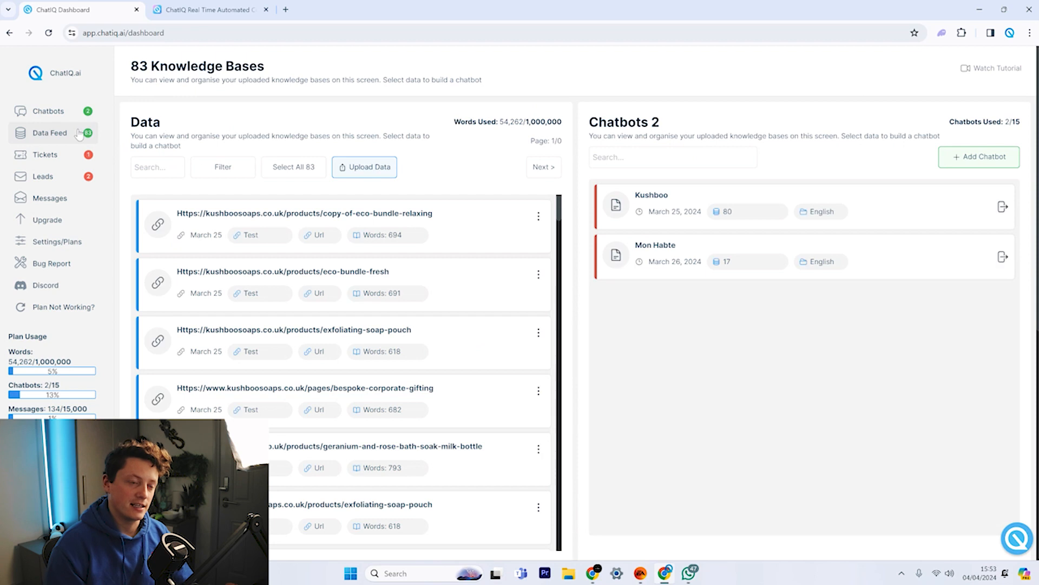
{"action": "left_click", "coordinate": [244, 171]}
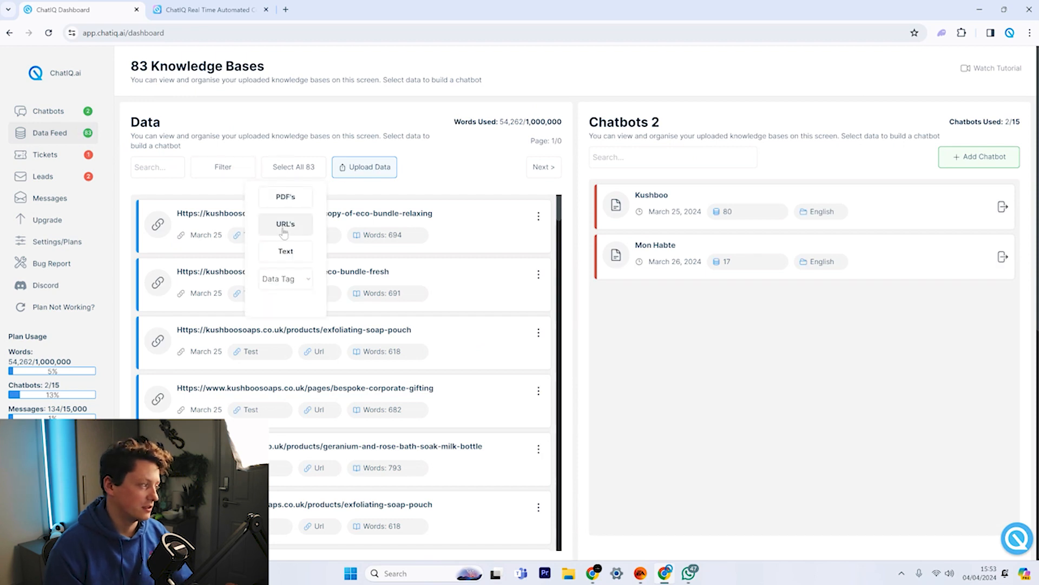
{"action": "left_click", "coordinate": [294, 258]}
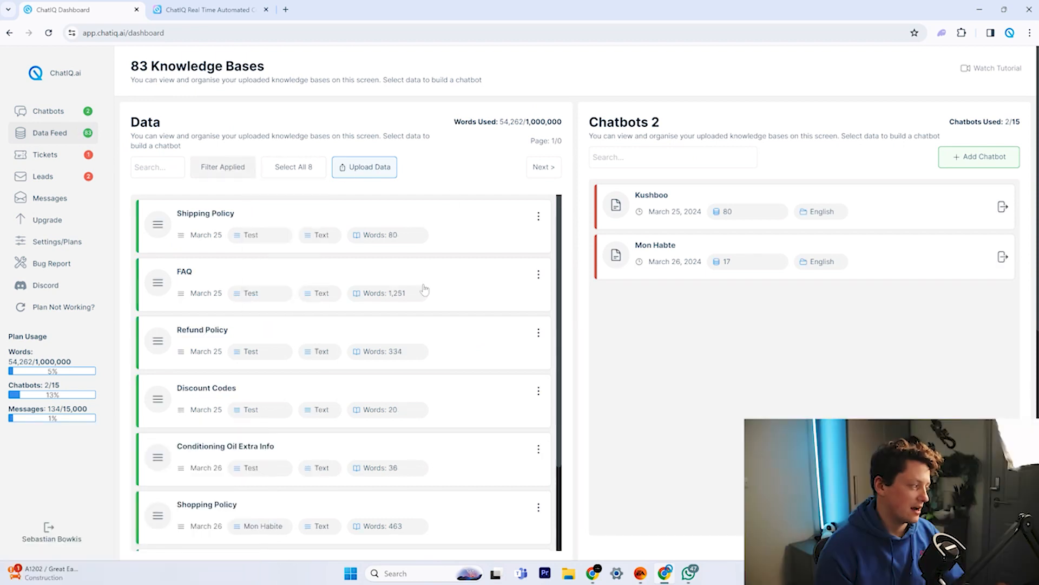
{"action": "scroll", "coordinate": [231, 520], "scroll_direction": "down", "scroll_amount": 2}
{"action": "double_click", "coordinate": [185, 512]}
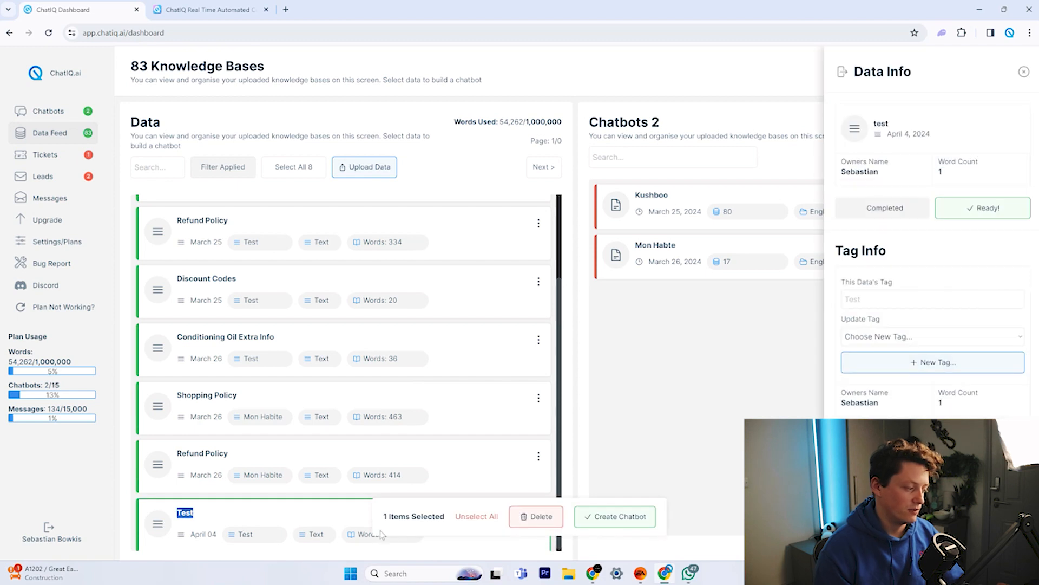
{"action": "left_click", "coordinate": [484, 517]}
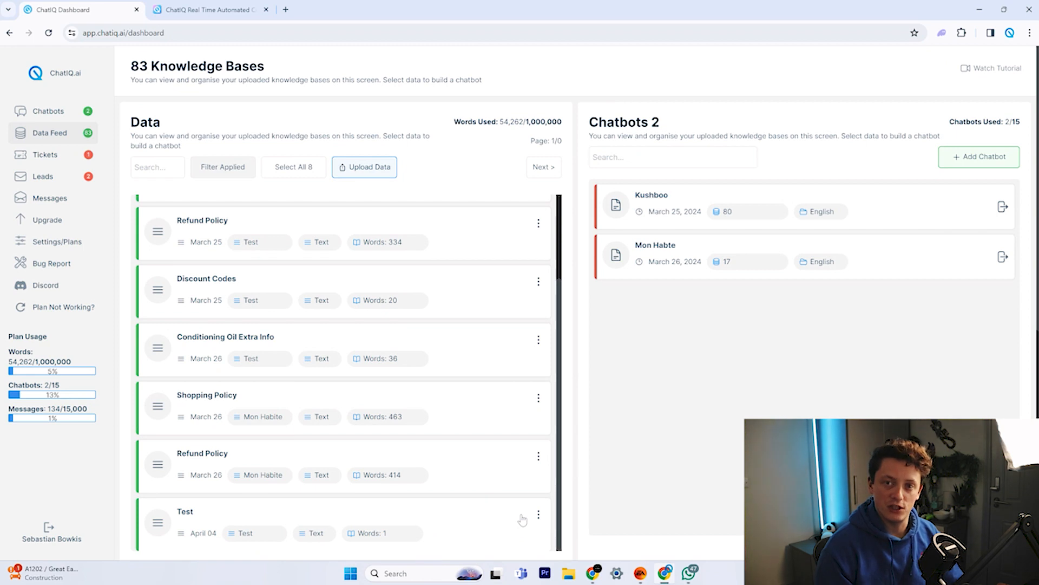
{"action": "left_click", "coordinate": [470, 526]}
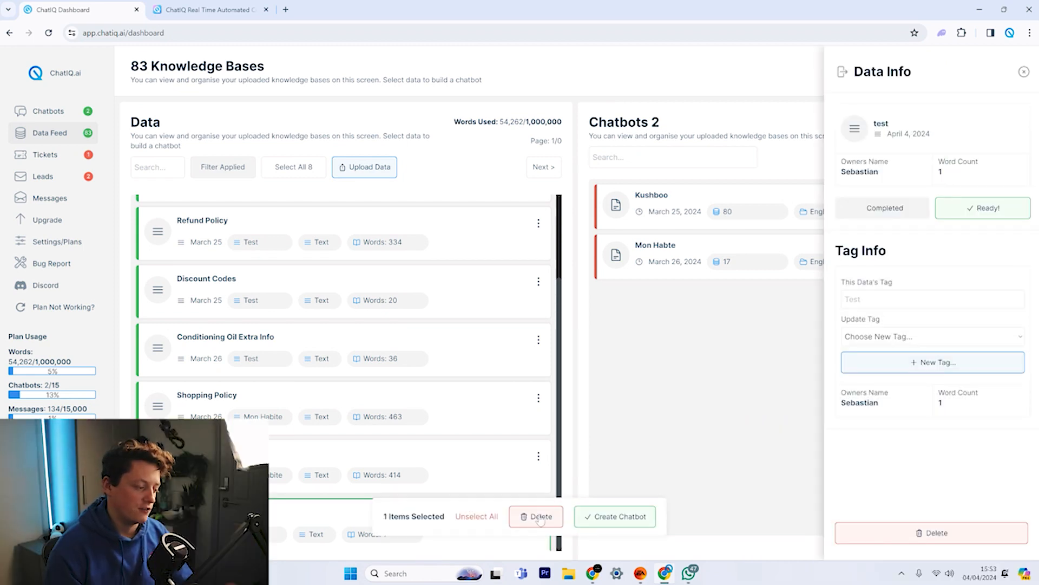
{"action": "left_click", "coordinate": [540, 517]}
{"action": "left_click", "coordinate": [620, 286]}
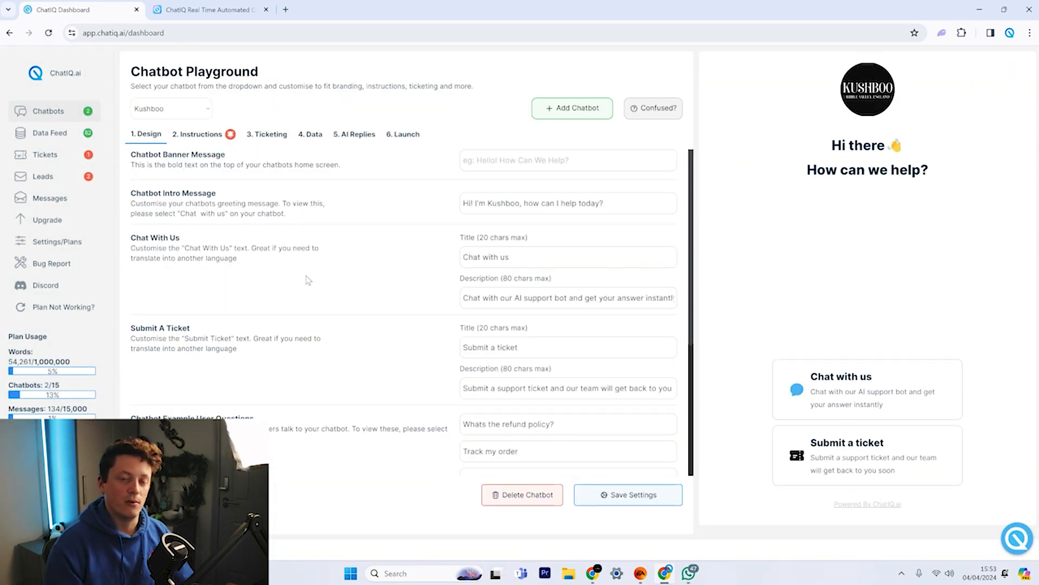
{"action": "left_click", "coordinate": [63, 138]}
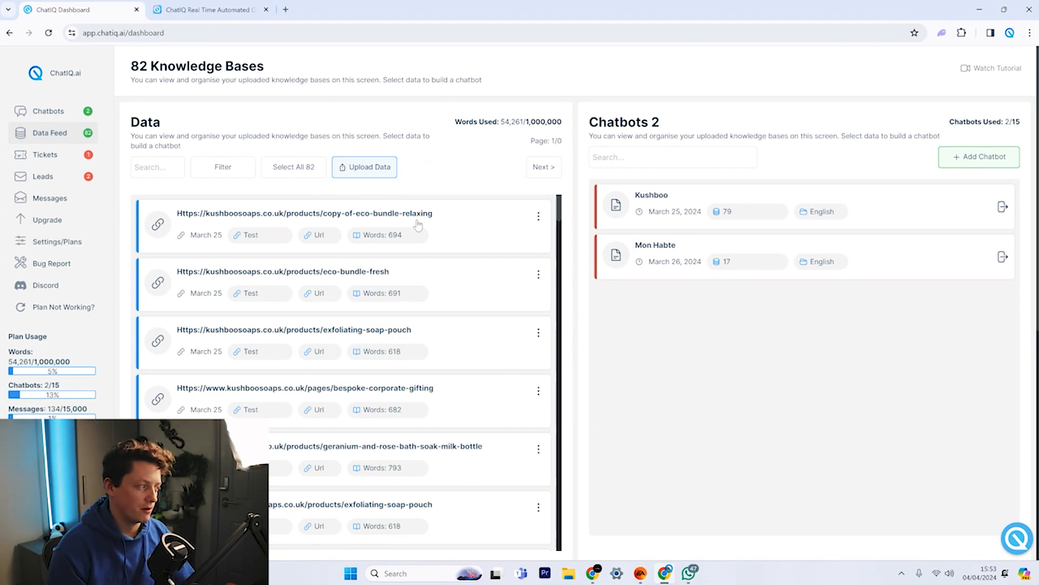
Select a few data entries individually, then select all 82 entries.
{"action": "left_click", "coordinate": [304, 224]}
{"action": "left_click", "coordinate": [434, 279]}
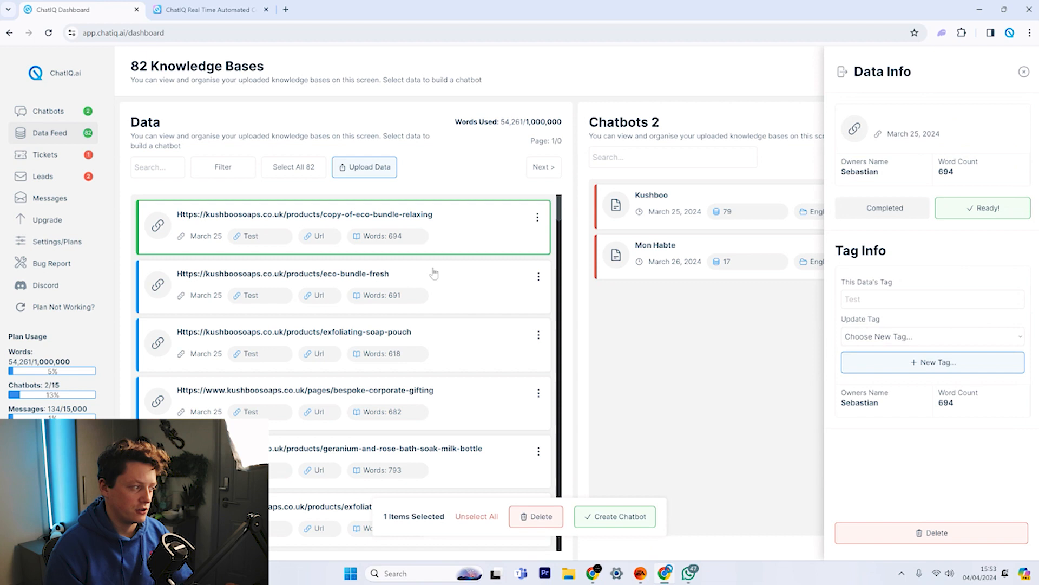
{"action": "left_click", "coordinate": [465, 353]}
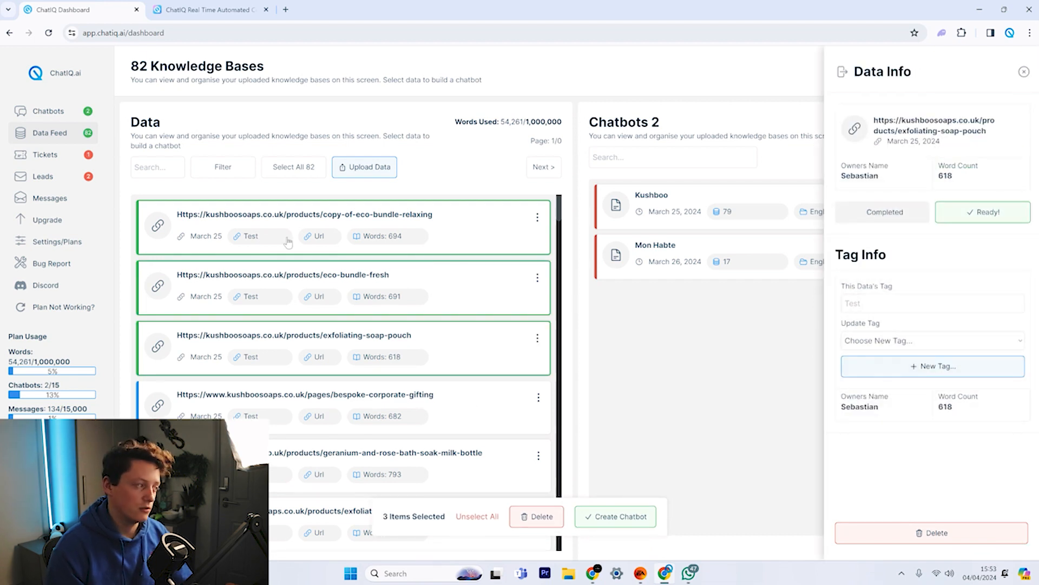
{"action": "left_click", "coordinate": [304, 174]}
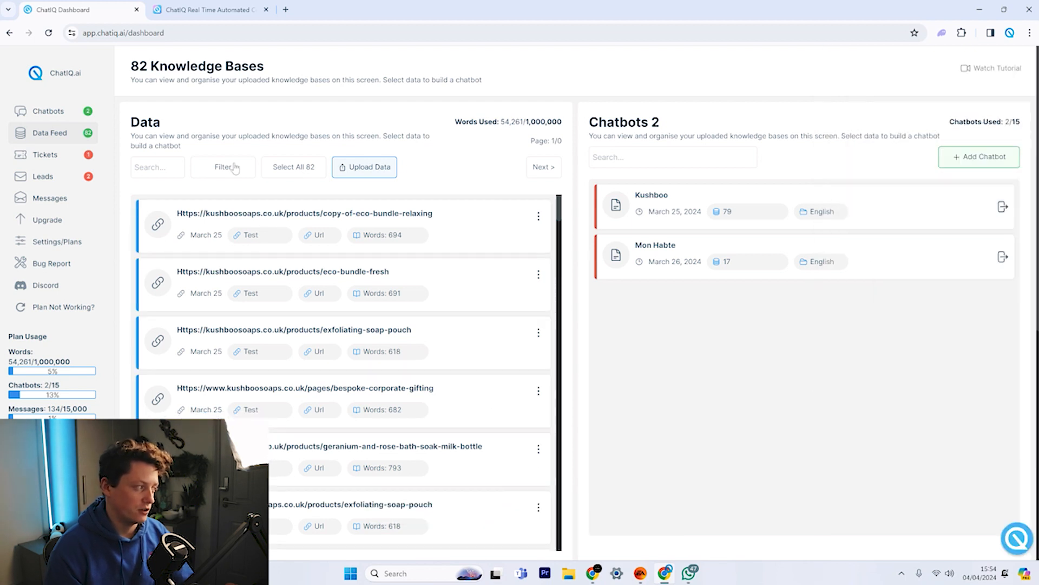
Filter to the Test data tag and select all 65 Test-tagged knowledge bases.
{"action": "left_click", "coordinate": [253, 169]}
{"action": "left_click", "coordinate": [277, 285]}
{"action": "left_click", "coordinate": [286, 305]}
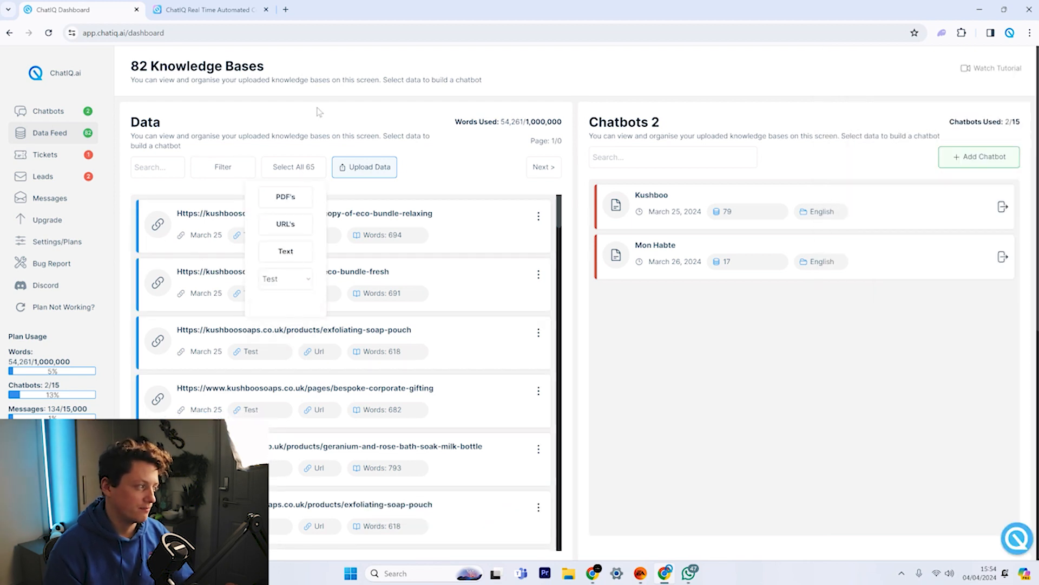
{"action": "left_click", "coordinate": [297, 172]}
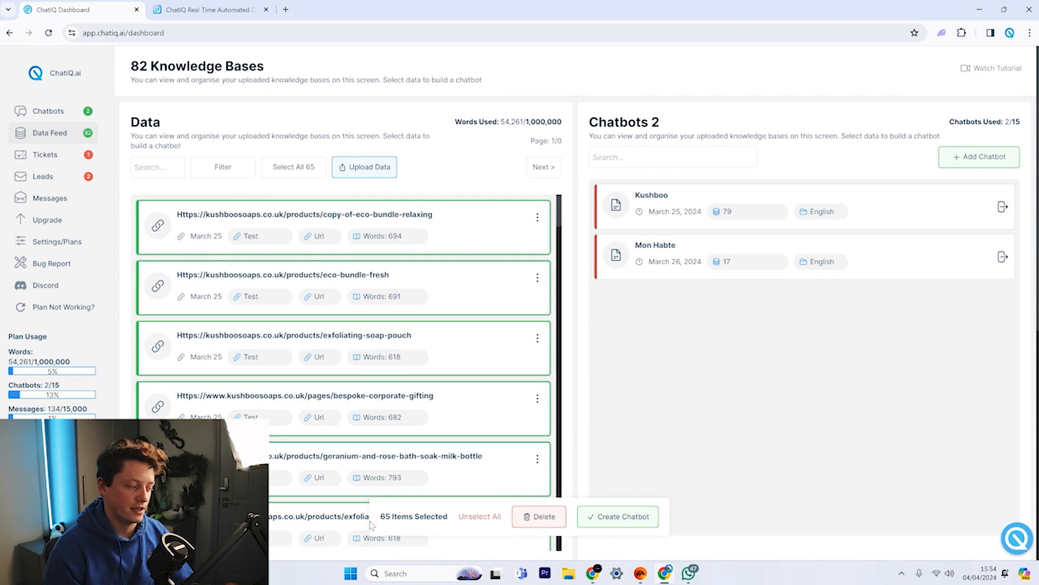
{"action": "left_click_drag", "start_coordinate": [391, 514], "coordinate": [368, 518]}
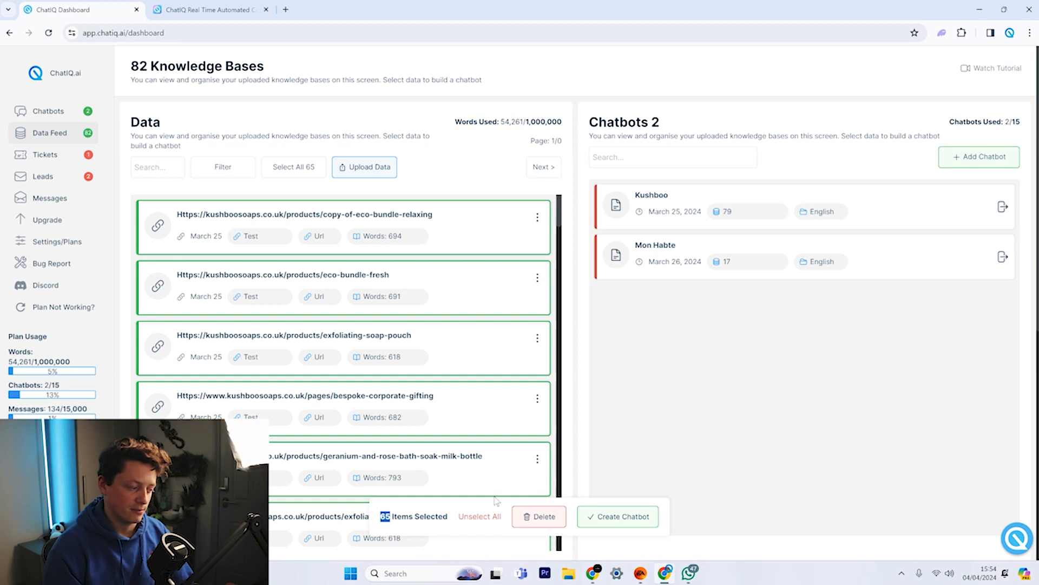
{"action": "left_click", "coordinate": [484, 516]}
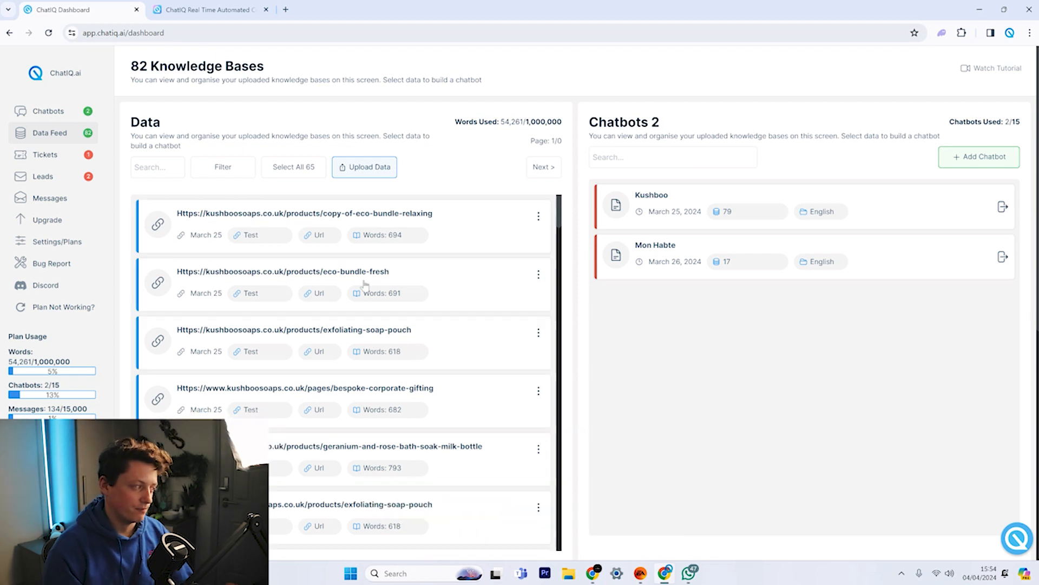
{"action": "left_click", "coordinate": [294, 171]}
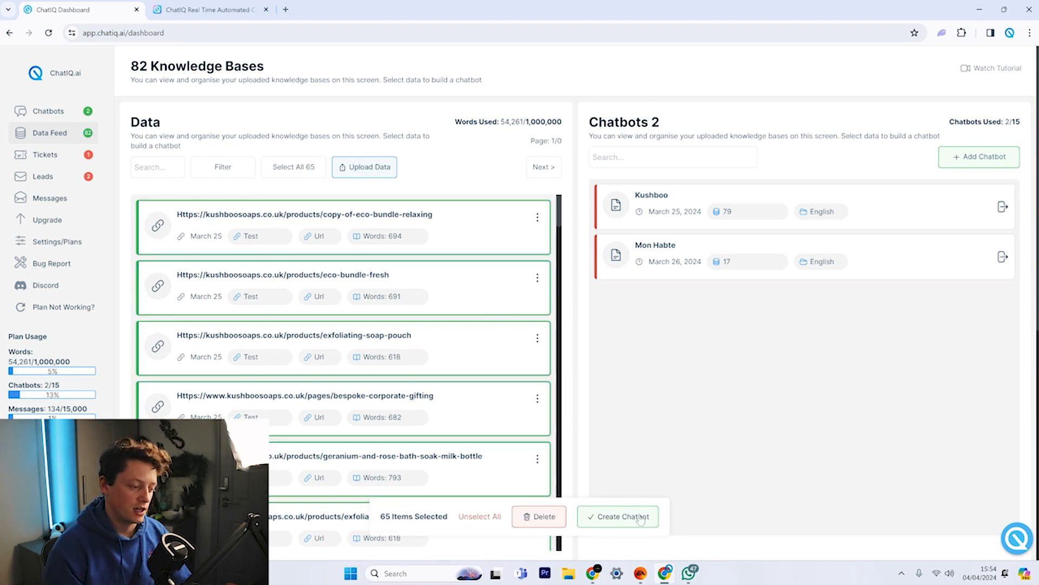
{"action": "left_click", "coordinate": [640, 517]}
{"action": "left_click", "coordinate": [412, 208]}
{"action": "type", "text": "test"}
{"action": "left_click", "coordinate": [422, 265]}
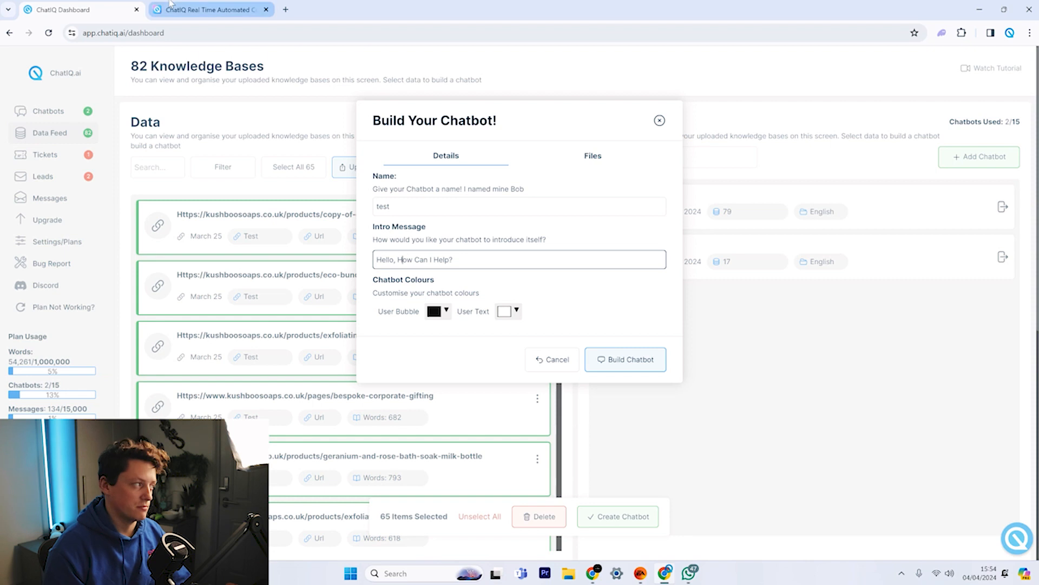
{"action": "left_click", "coordinate": [208, 5]}
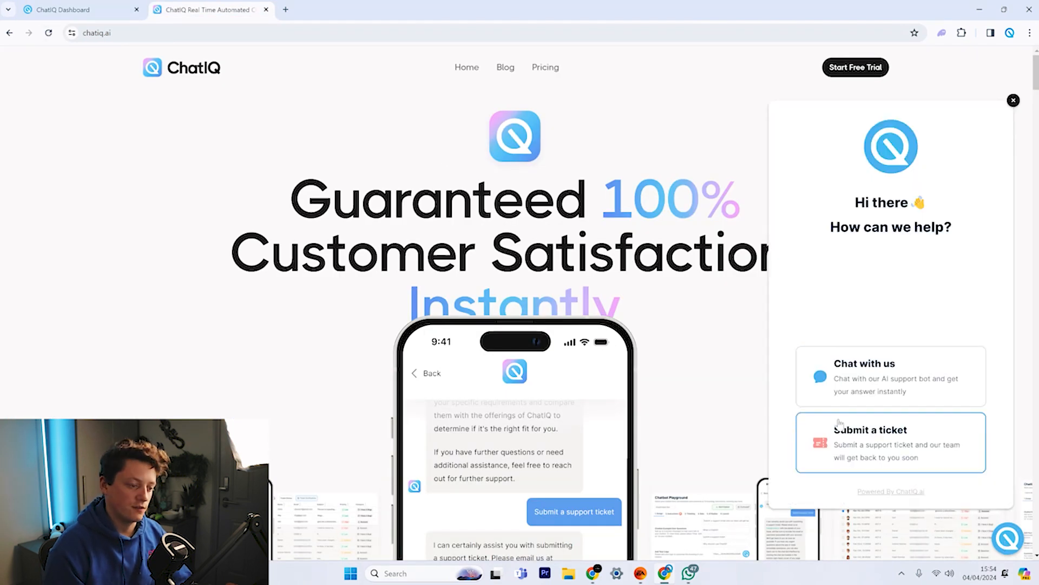
{"action": "left_click", "coordinate": [842, 380]}
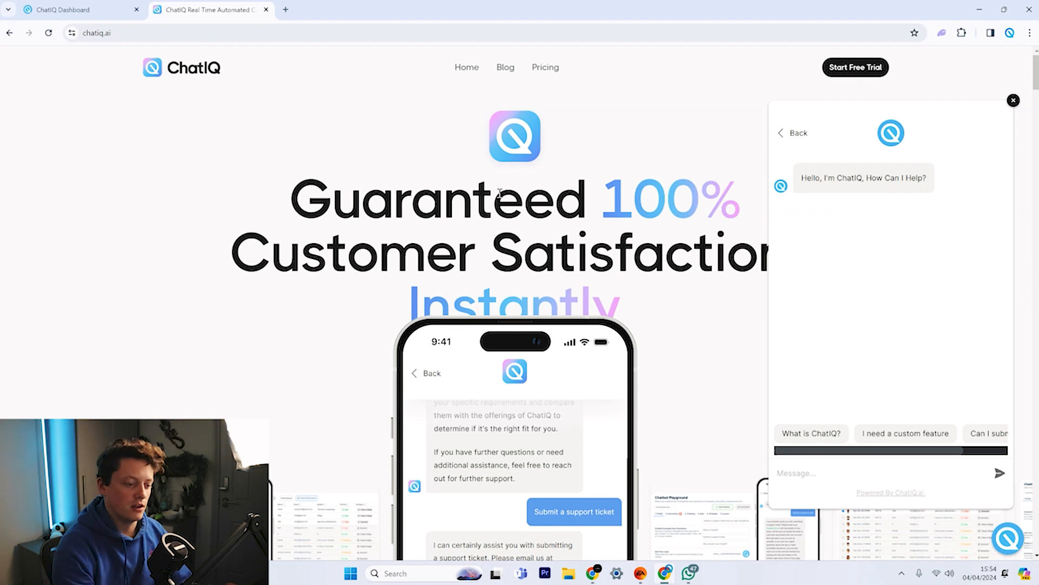
{"action": "left_click", "coordinate": [64, 9]}
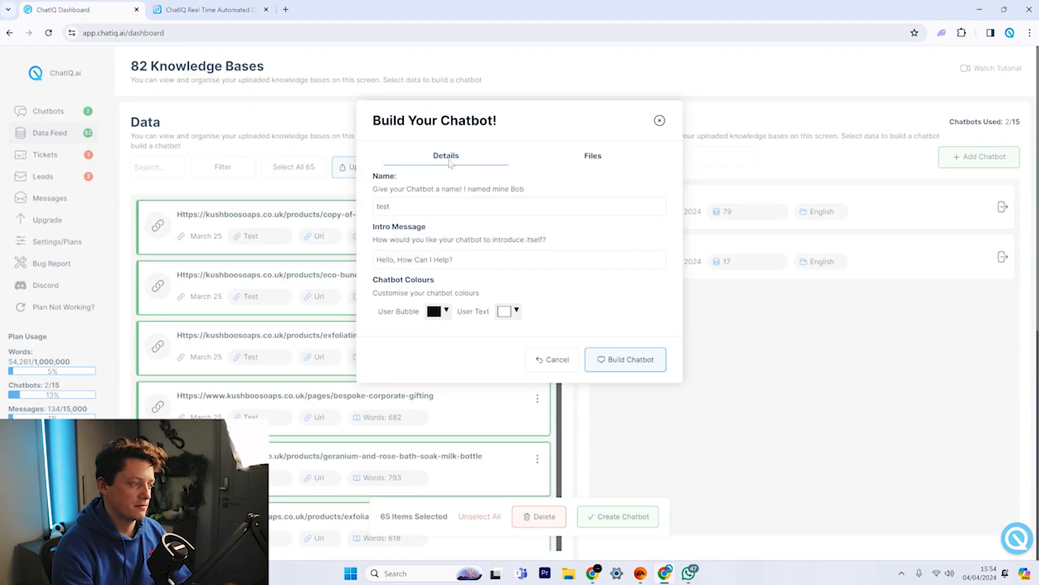
{"action": "left_click", "coordinate": [594, 156]}
{"action": "scroll", "coordinate": [559, 318], "scroll_direction": "down", "scroll_amount": 2}
{"action": "scroll", "coordinate": [559, 318], "scroll_direction": "up", "scroll_amount": 3}
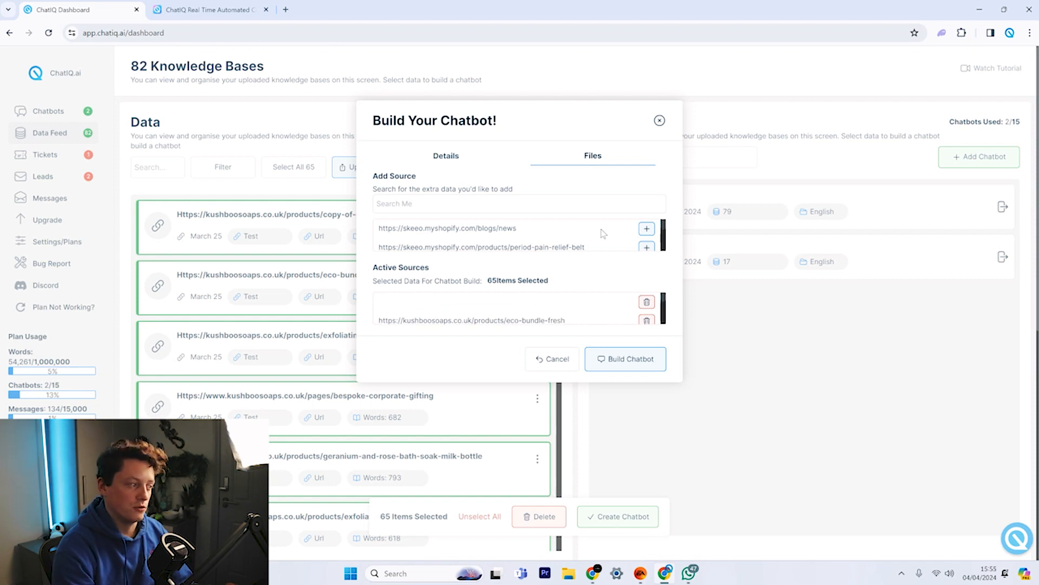
{"action": "left_click_drag", "start_coordinate": [426, 228], "coordinate": [455, 229]}
{"action": "scroll", "coordinate": [448, 246], "scroll_direction": "down", "scroll_amount": 5}
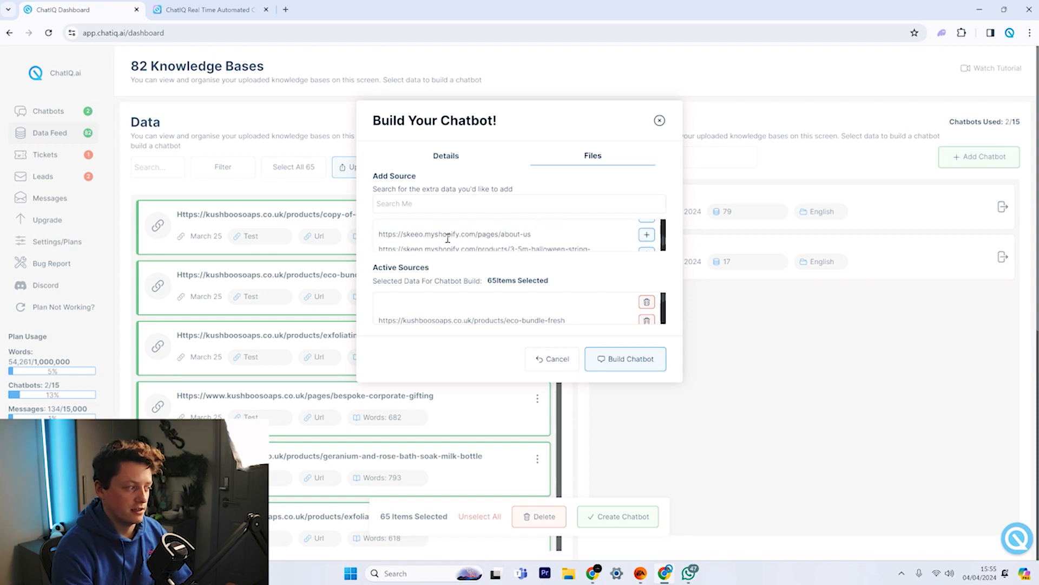
{"action": "scroll", "coordinate": [448, 242], "scroll_direction": "up", "scroll_amount": 5}
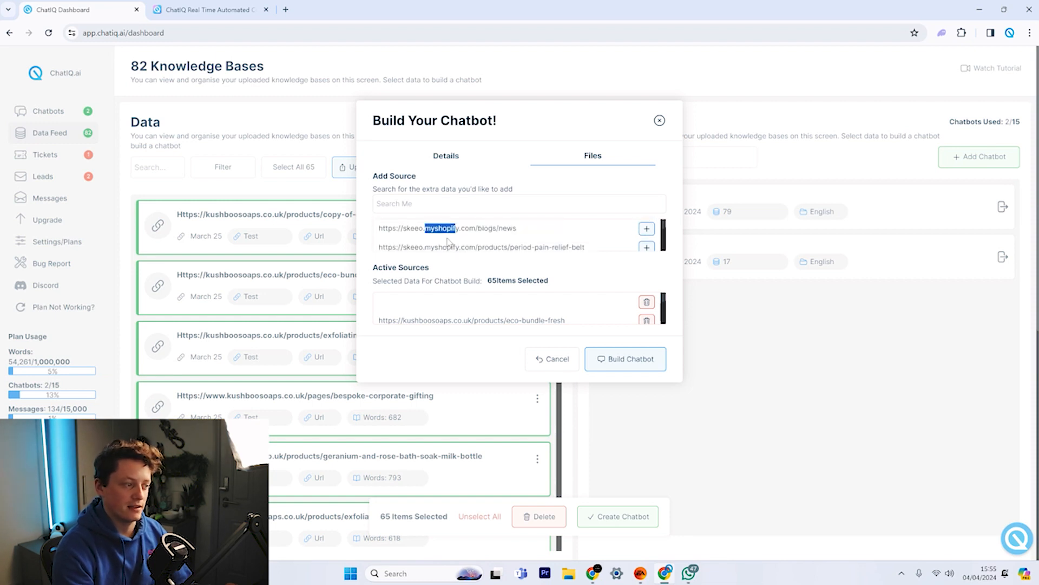
{"action": "left_click", "coordinate": [506, 247]}
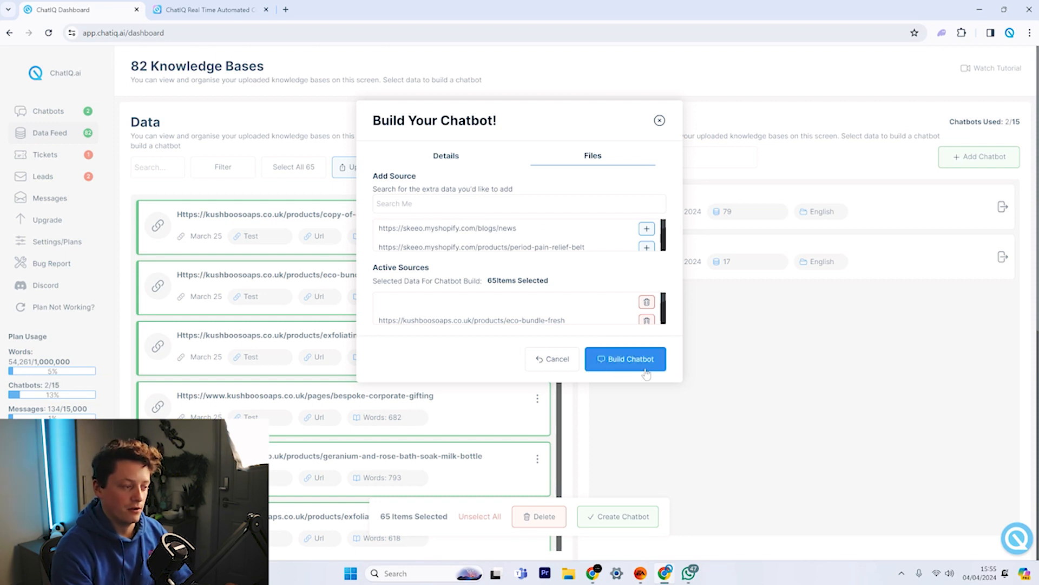
{"action": "left_click", "coordinate": [660, 121]}
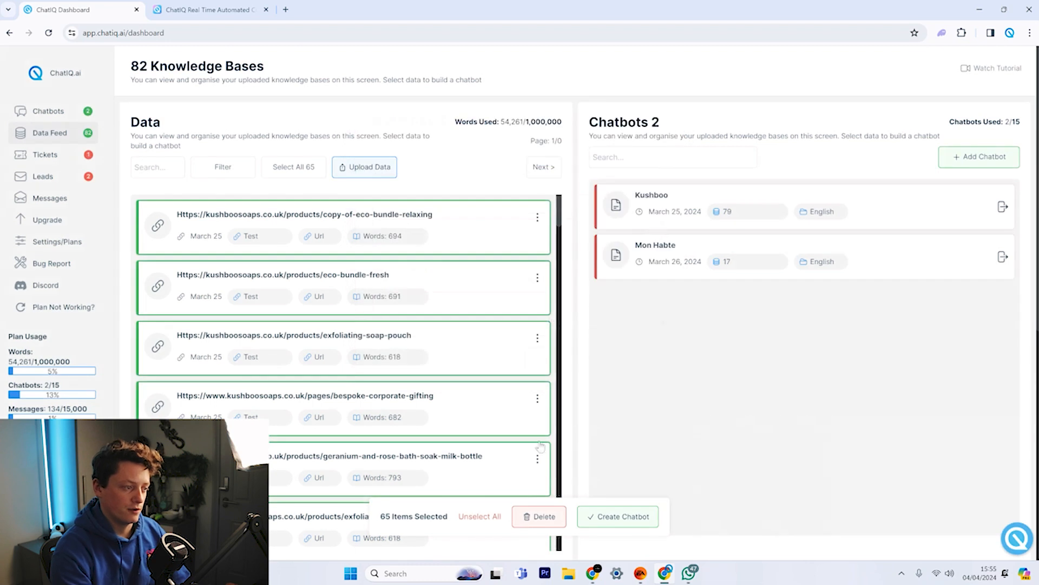
Unselect all knowledge bases and open the Kushboo chatbot's Chatbot Playground.
{"action": "left_click", "coordinate": [491, 517]}
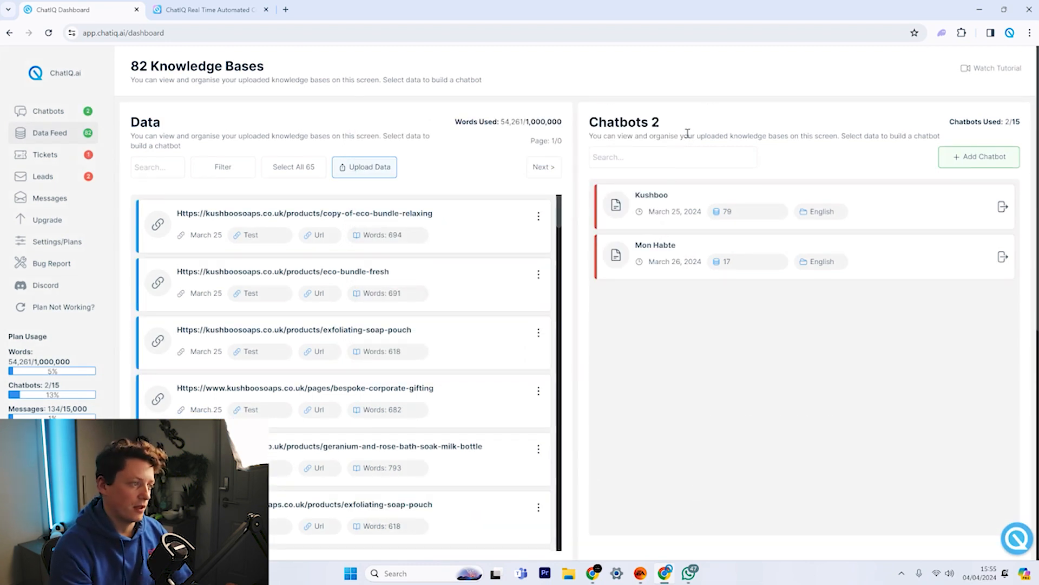
{"action": "left_click_drag", "start_coordinate": [663, 119], "coordinate": [653, 121]}
{"action": "left_click", "coordinate": [787, 325]}
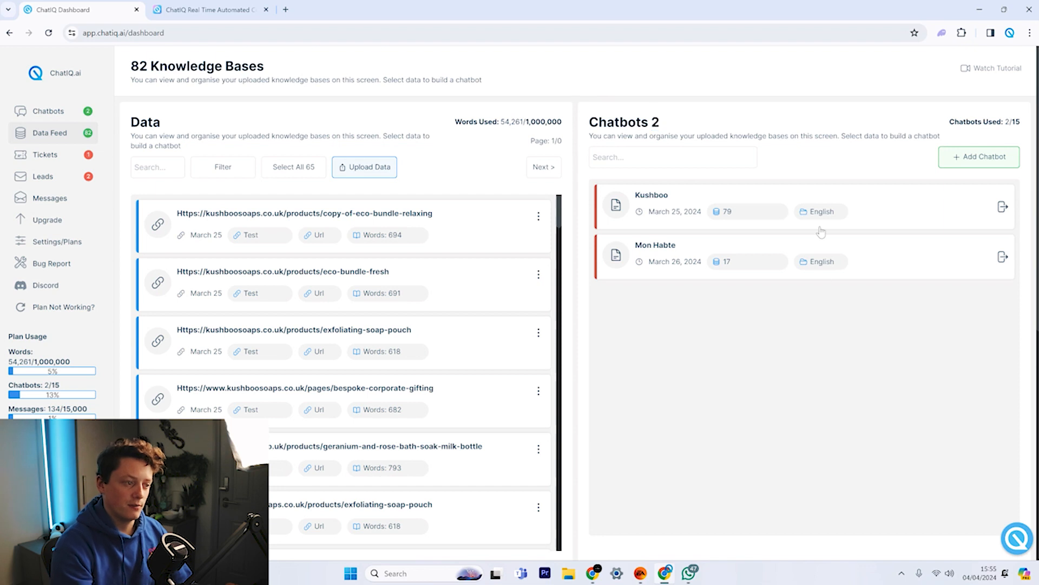
{"action": "left_click", "coordinate": [1003, 208]}
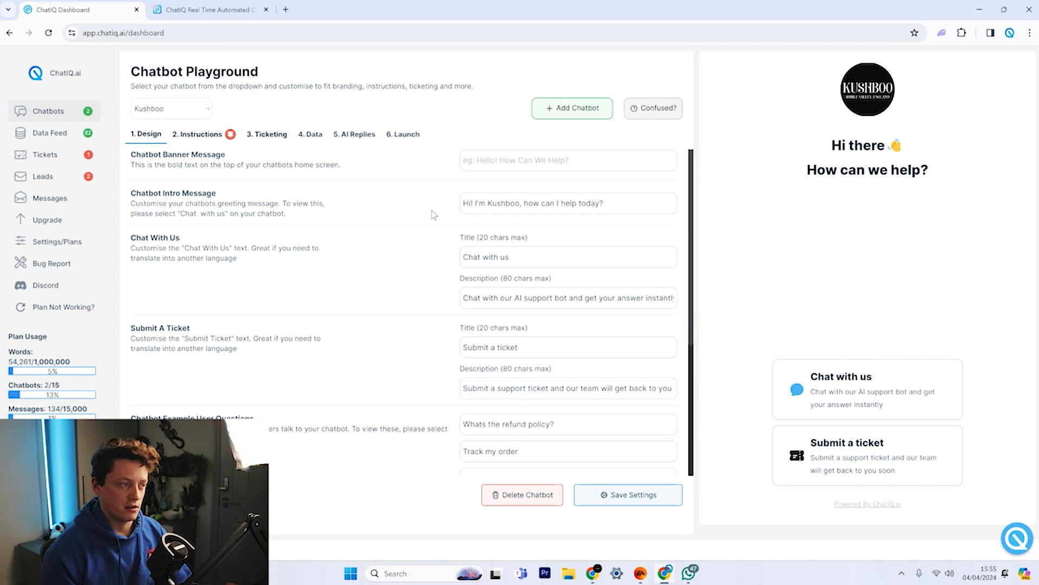
{"action": "left_click", "coordinate": [402, 134]}
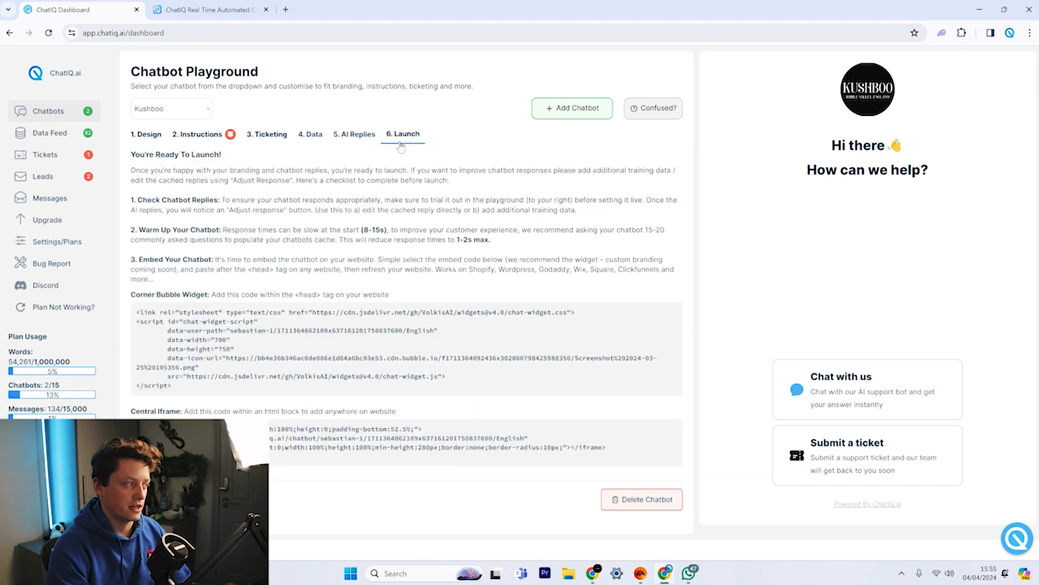
{"action": "left_click_drag", "start_coordinate": [200, 394], "coordinate": [131, 320]}
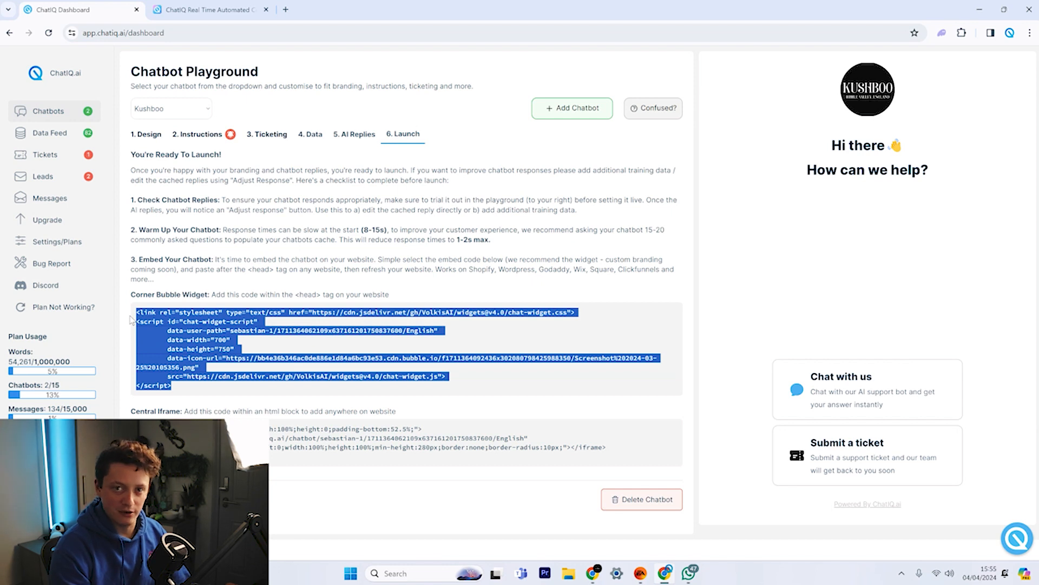
{"action": "left_click", "coordinate": [333, 287]}
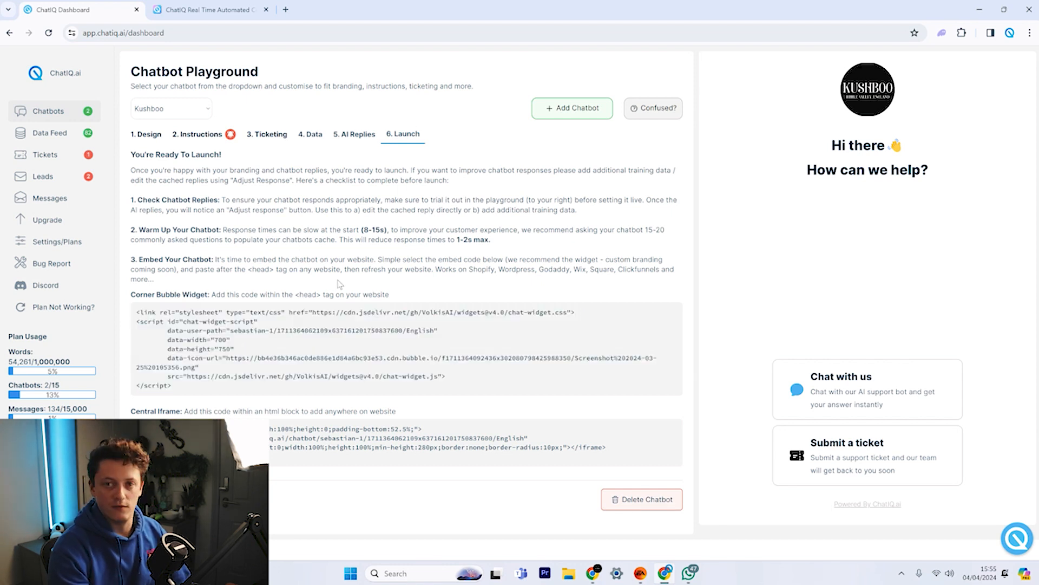
{"action": "left_click", "coordinate": [150, 134]}
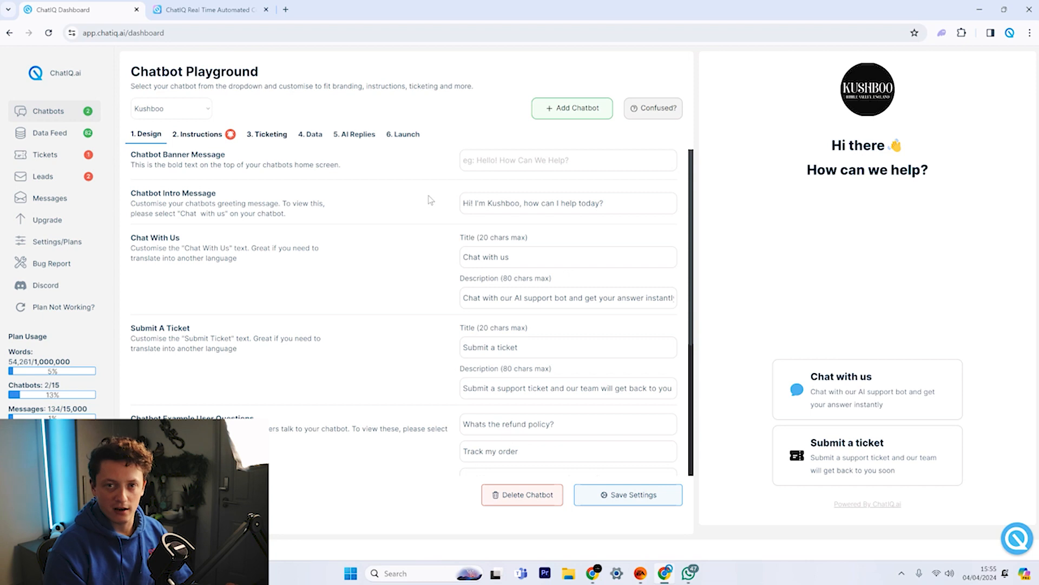
{"action": "left_click", "coordinate": [801, 395]}
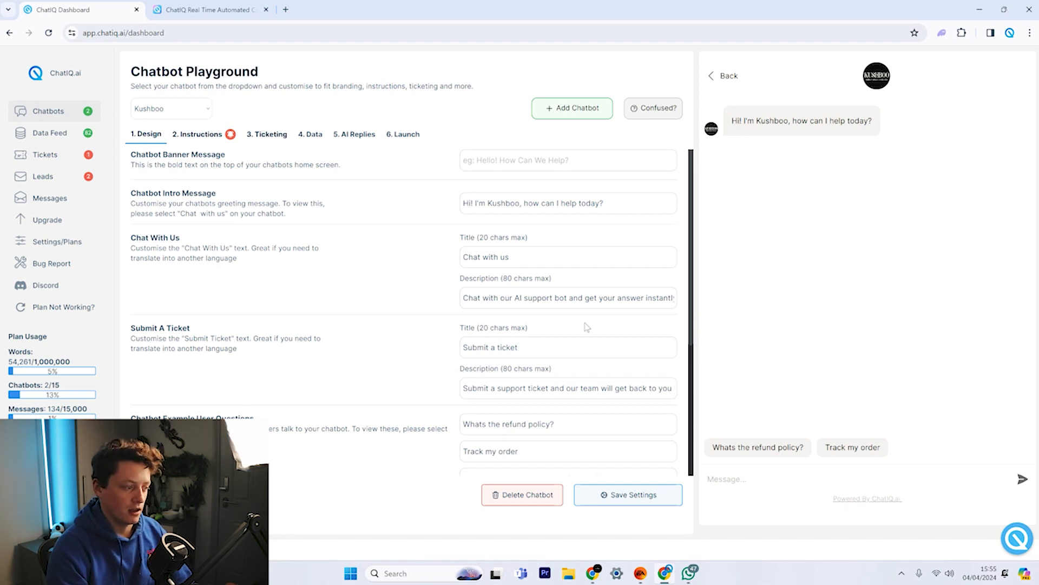
{"action": "left_click", "coordinate": [777, 456]}
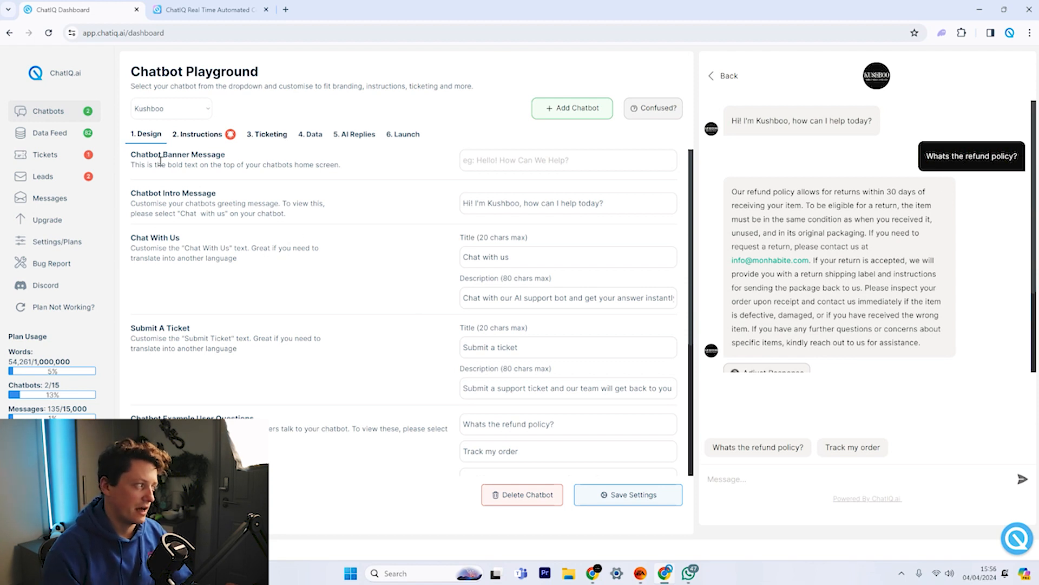
{"action": "left_click", "coordinate": [725, 75]}
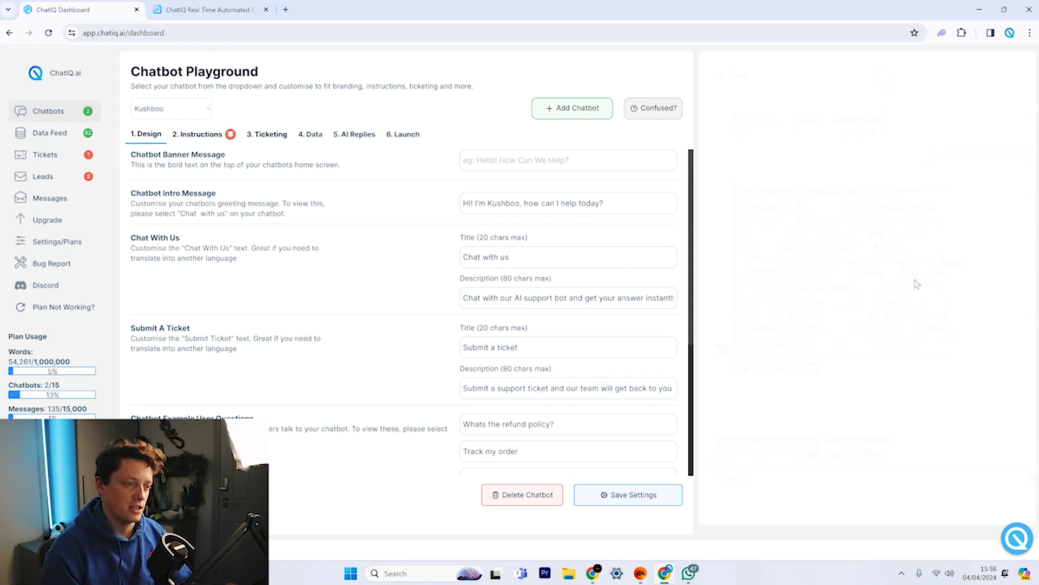
{"action": "left_click_drag", "start_coordinate": [829, 149], "coordinate": [929, 174]}
{"action": "left_click", "coordinate": [972, 201]}
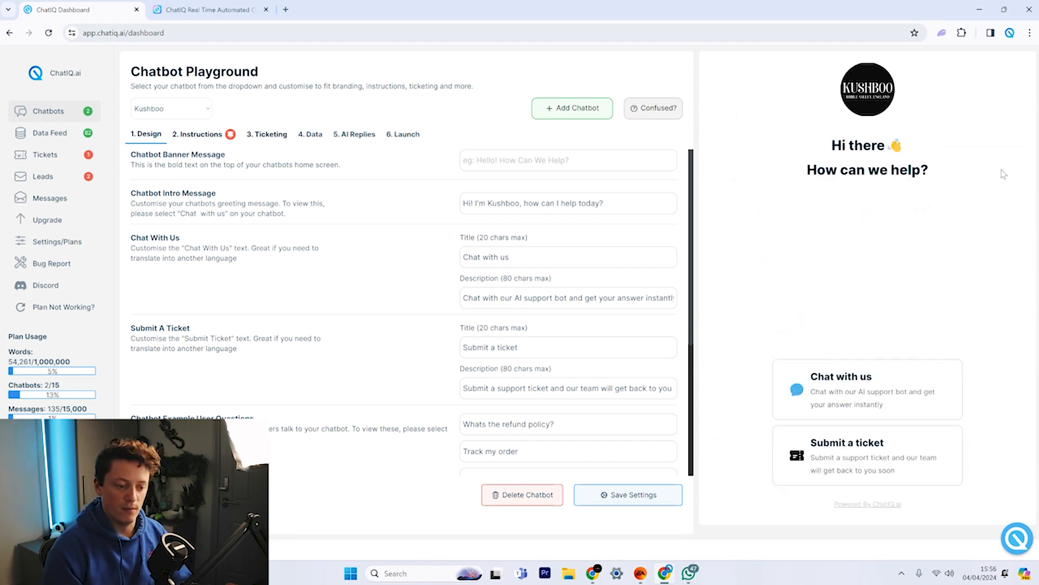
{"action": "left_click", "coordinate": [1032, 541]}
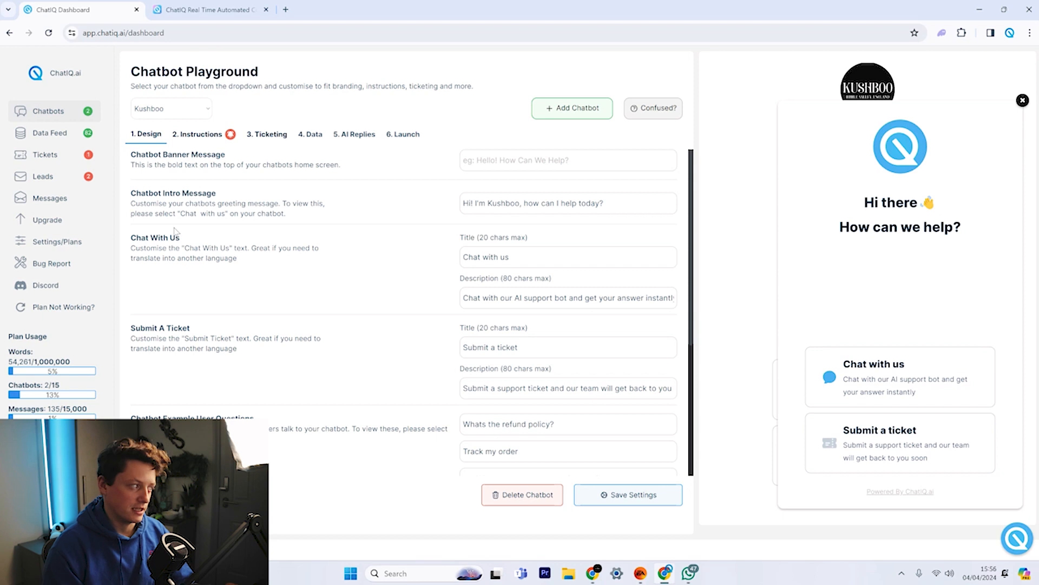
{"action": "left_click_drag", "start_coordinate": [854, 236], "coordinate": [973, 244]}
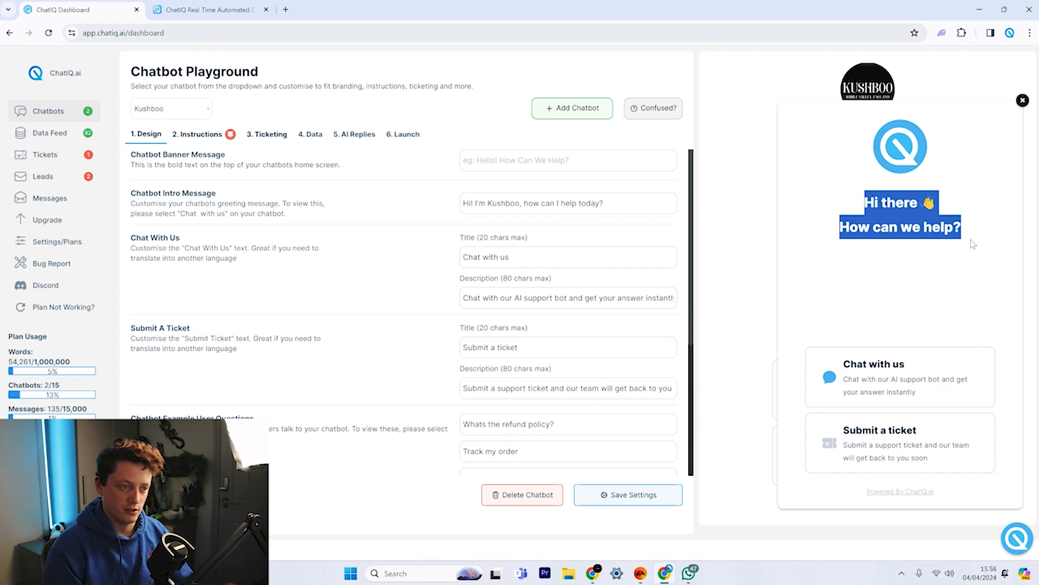
{"action": "left_click", "coordinate": [1027, 543]}
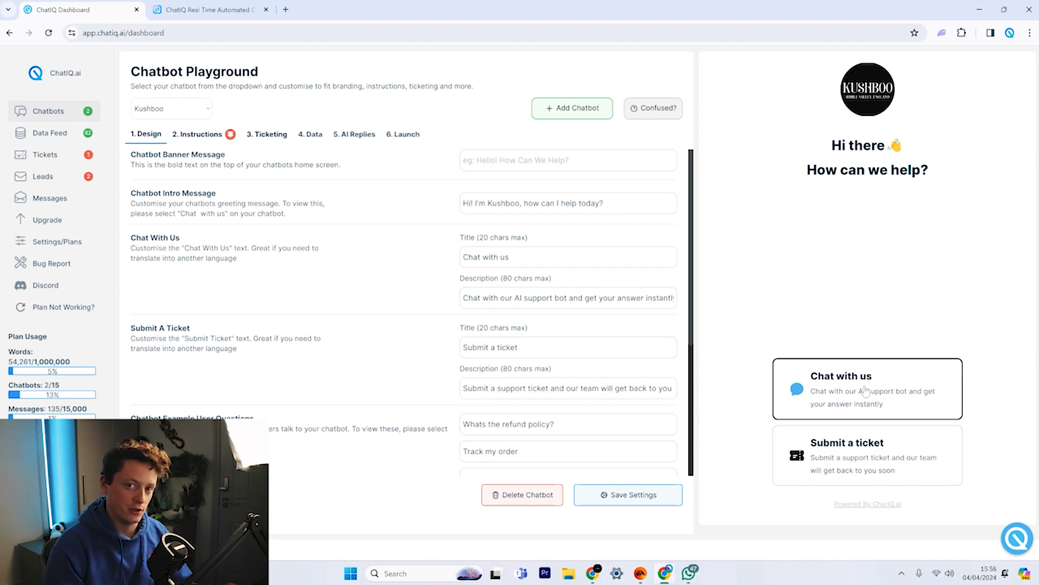
{"action": "scroll", "coordinate": [390, 346], "scroll_direction": "down", "scroll_amount": 3}
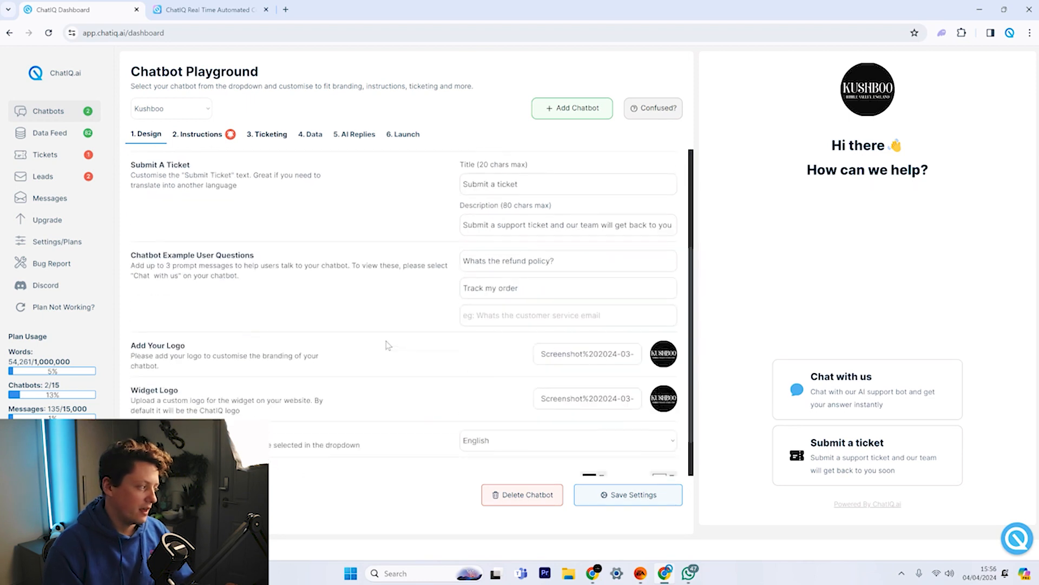
{"action": "left_click_drag", "start_coordinate": [174, 255], "coordinate": [303, 265]}
{"action": "left_click", "coordinate": [260, 321]}
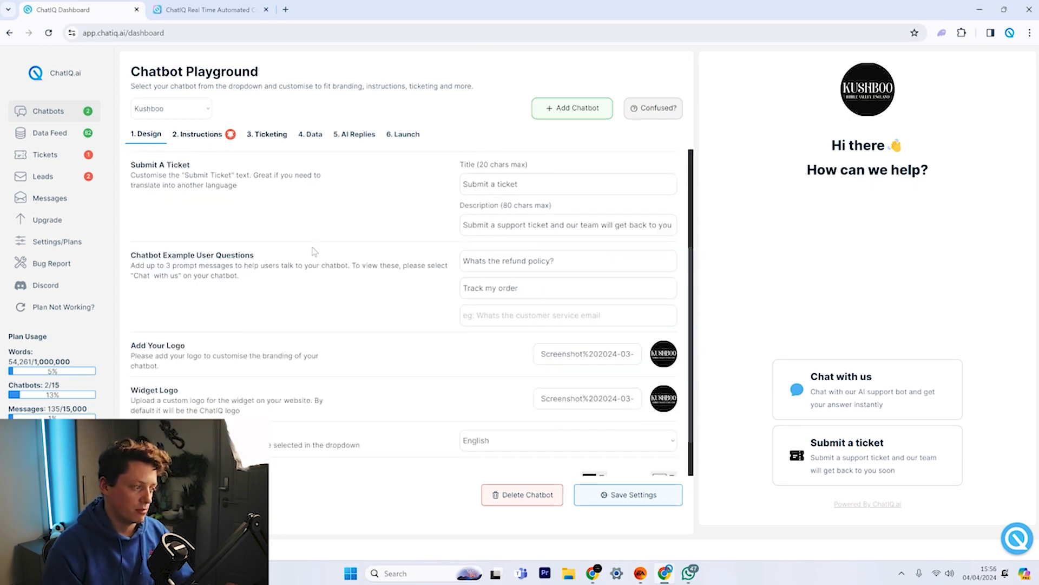
{"action": "left_click", "coordinate": [872, 381]}
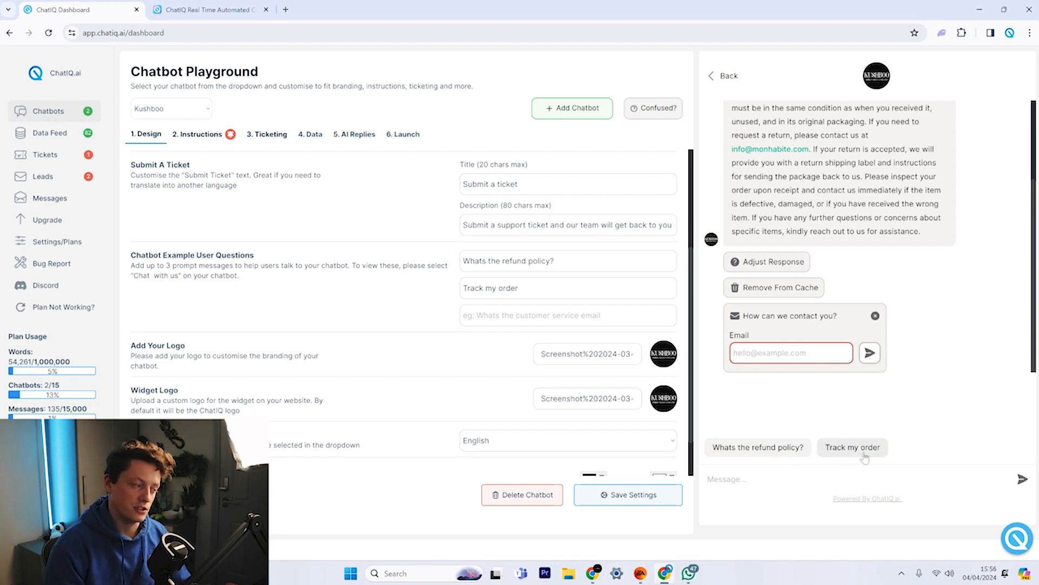
{"action": "scroll", "coordinate": [352, 336], "scroll_direction": "down", "scroll_amount": 1}
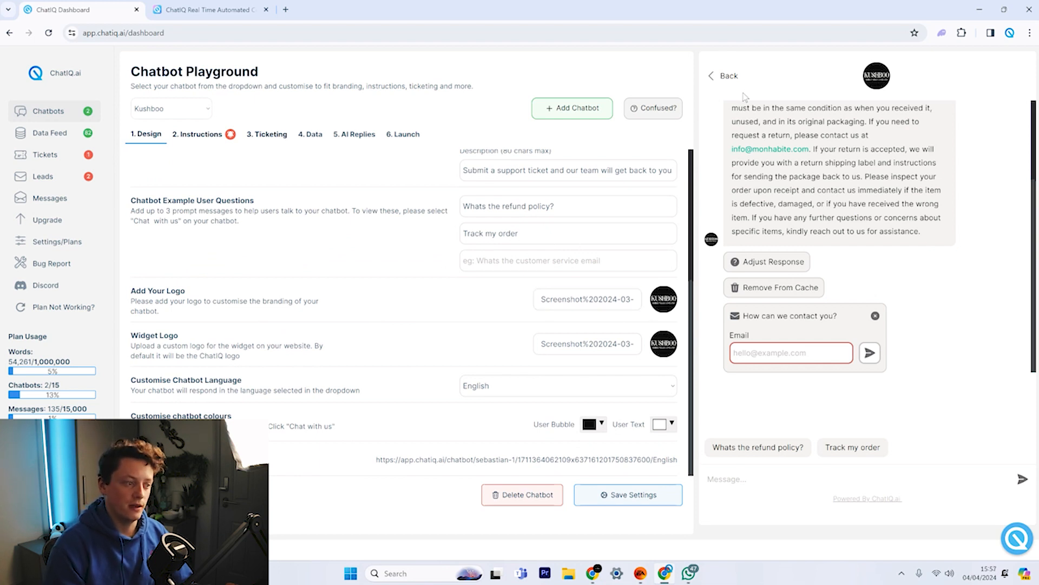
{"action": "left_click", "coordinate": [728, 76]}
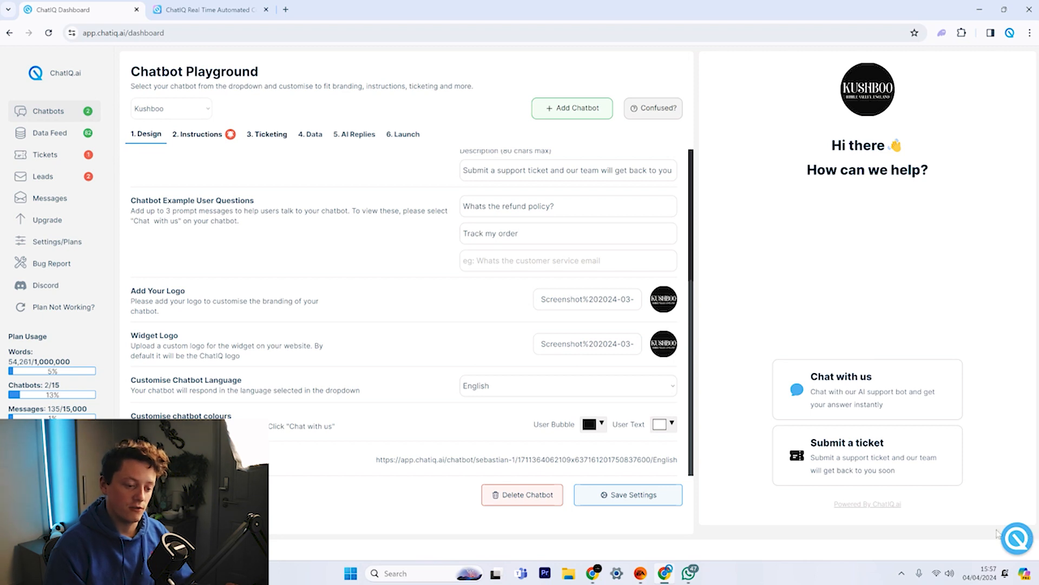
{"action": "left_click", "coordinate": [1013, 544]}
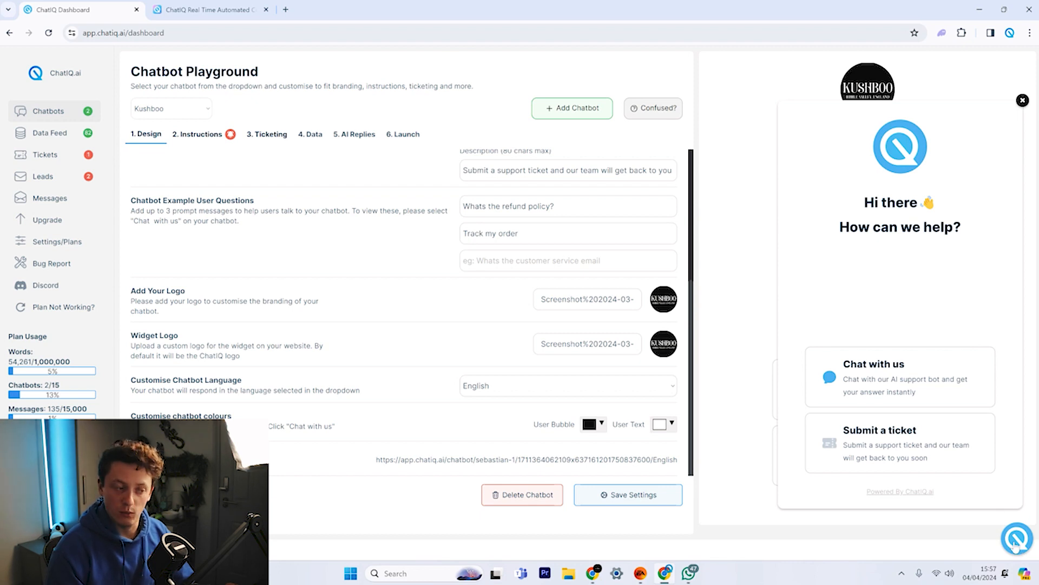
{"action": "left_click", "coordinate": [1015, 543]}
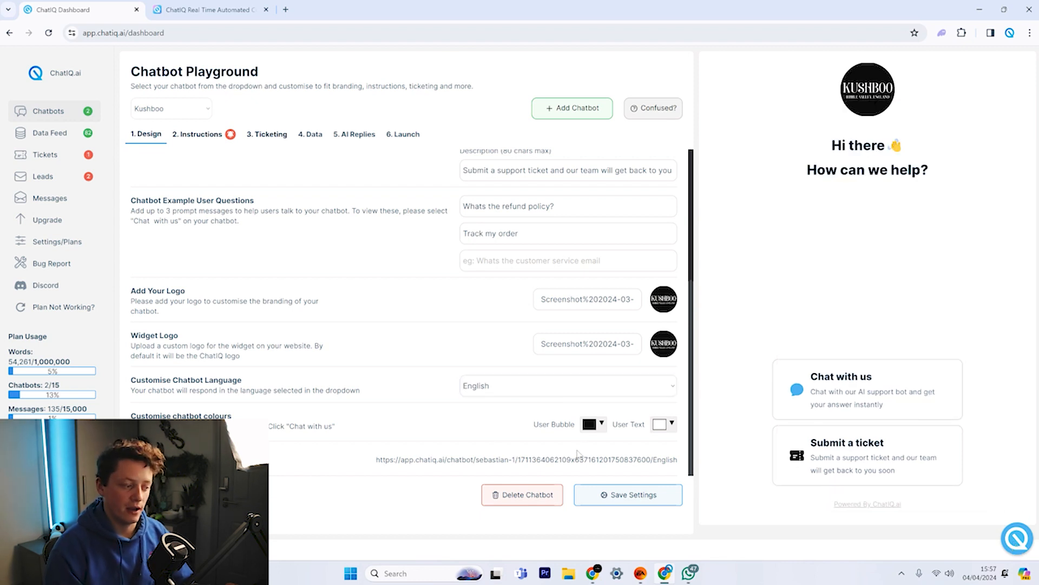
{"action": "left_click", "coordinate": [593, 424]}
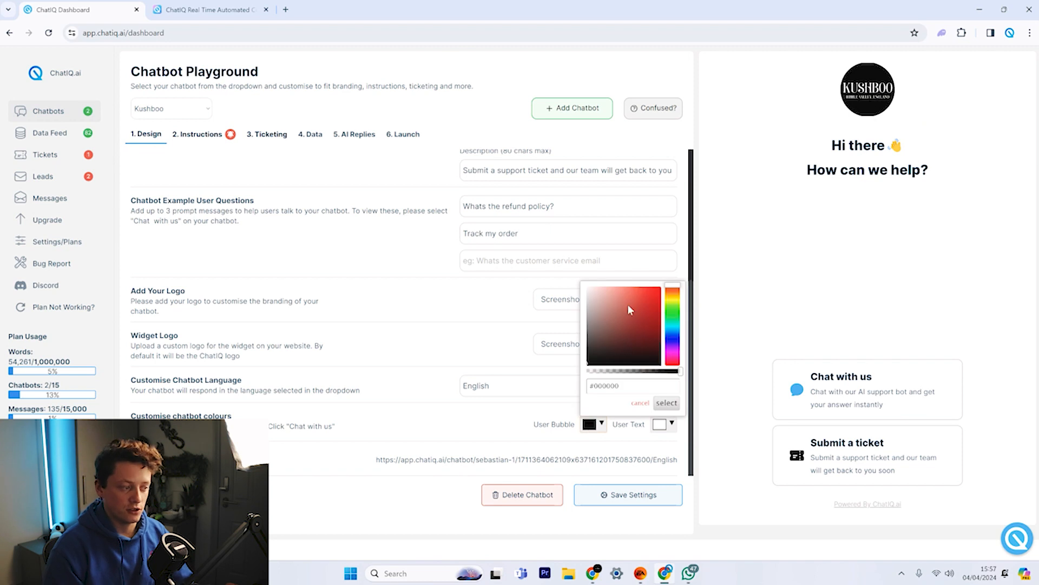
{"action": "left_click", "coordinate": [888, 393]}
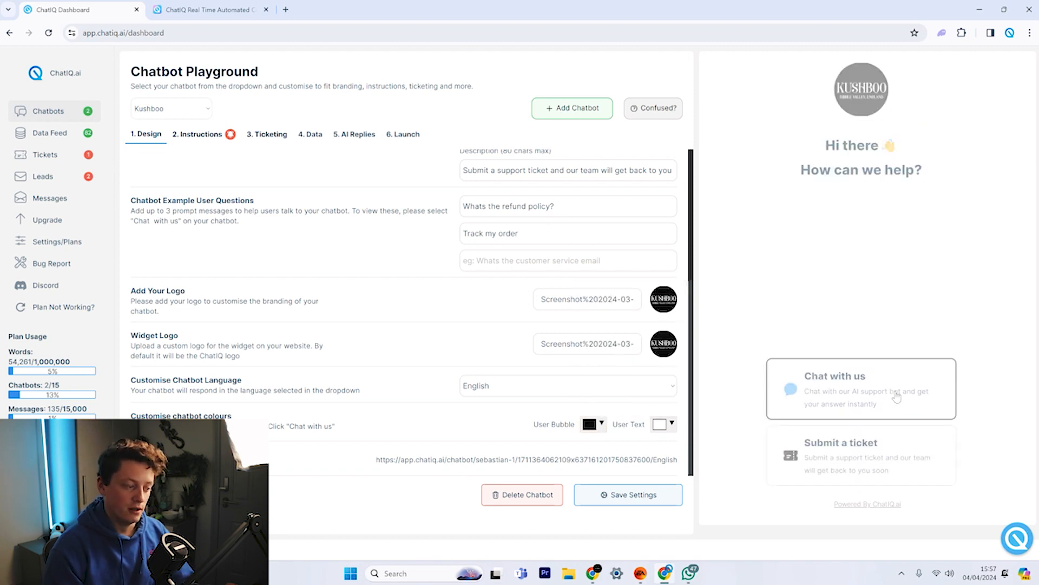
{"action": "scroll", "coordinate": [944, 186], "scroll_direction": "up", "scroll_amount": 1}
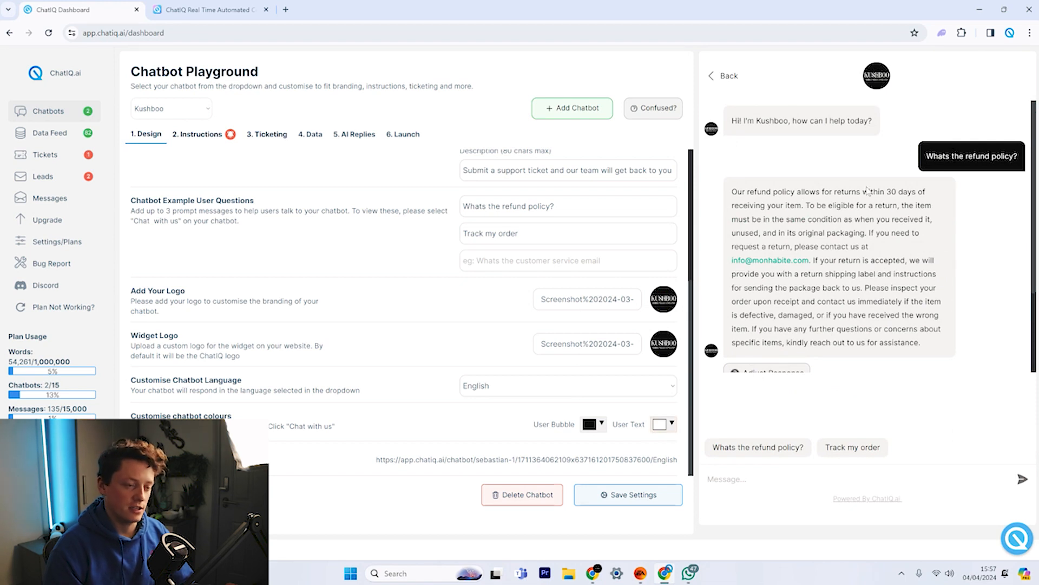
{"action": "scroll", "coordinate": [392, 292], "scroll_direction": "up", "scroll_amount": 4}
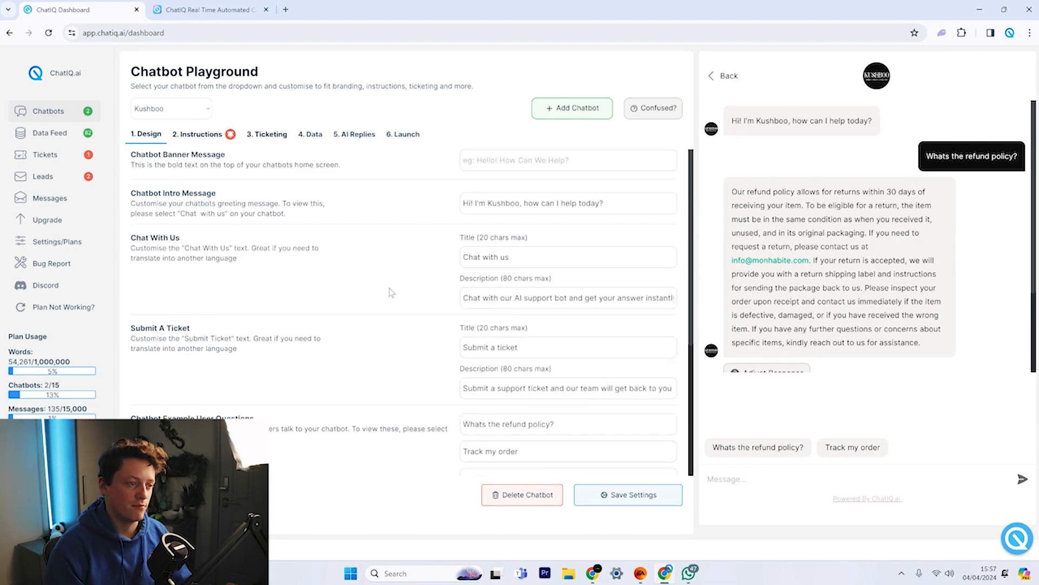
Open the Instructions step and read through the 'What is this chatbot for?' system prompt.
{"action": "left_click", "coordinate": [201, 135]}
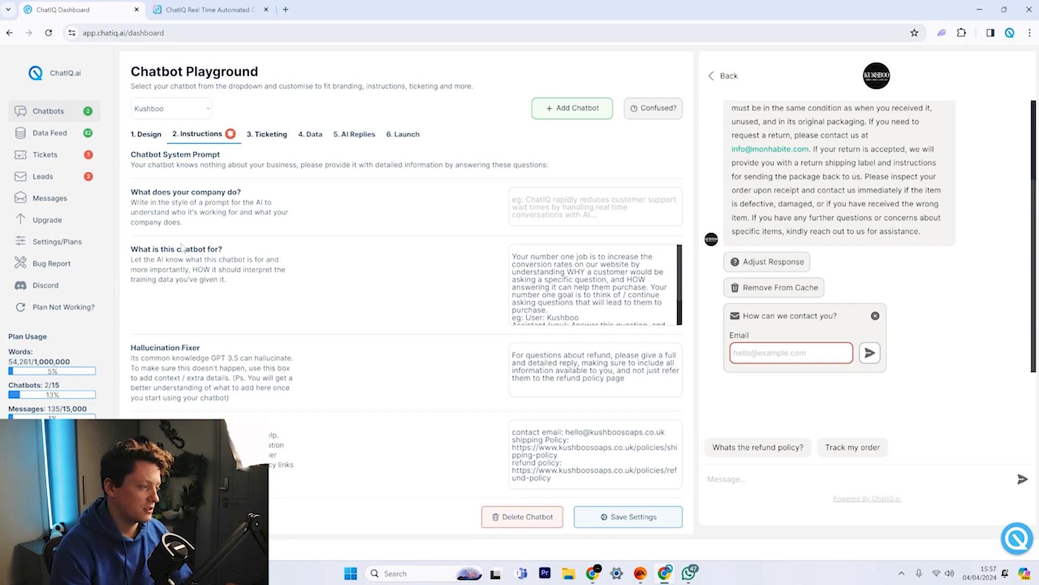
{"action": "left_click_drag", "start_coordinate": [152, 250], "coordinate": [171, 250]}
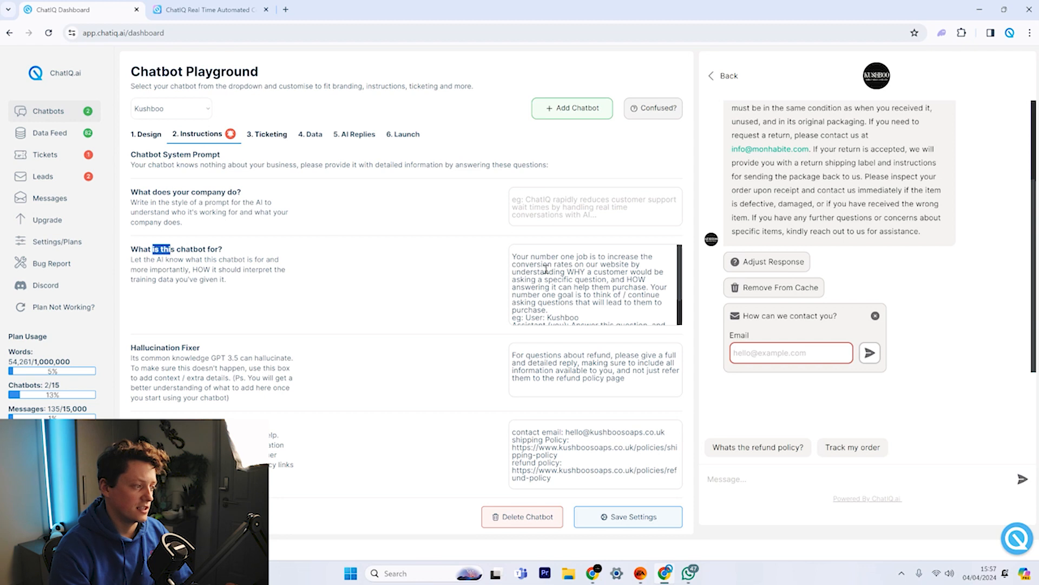
{"action": "scroll", "coordinate": [538, 293], "scroll_direction": "down", "scroll_amount": 2}
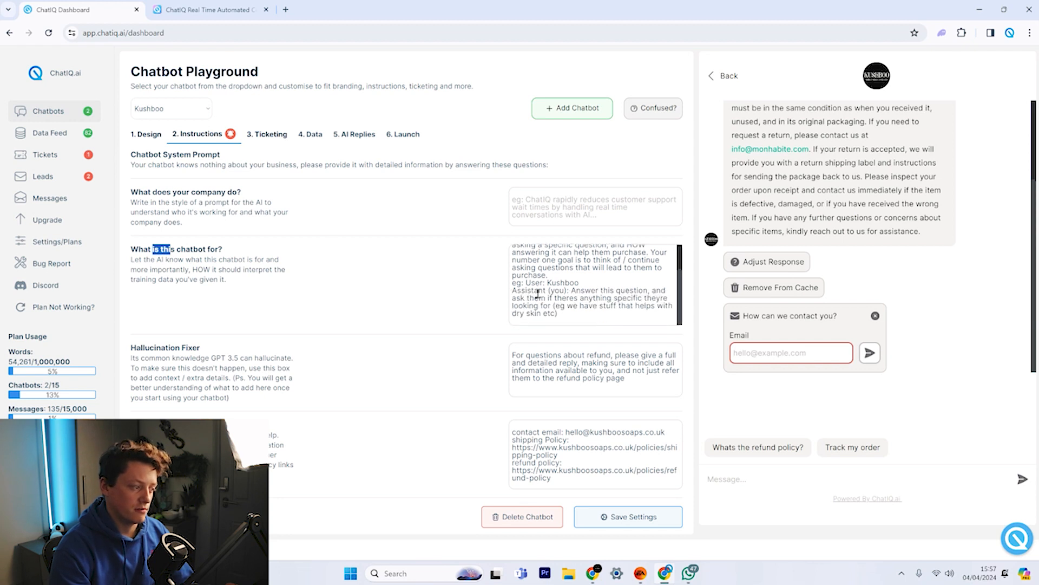
{"action": "scroll", "coordinate": [555, 269], "scroll_direction": "up", "scroll_amount": 2}
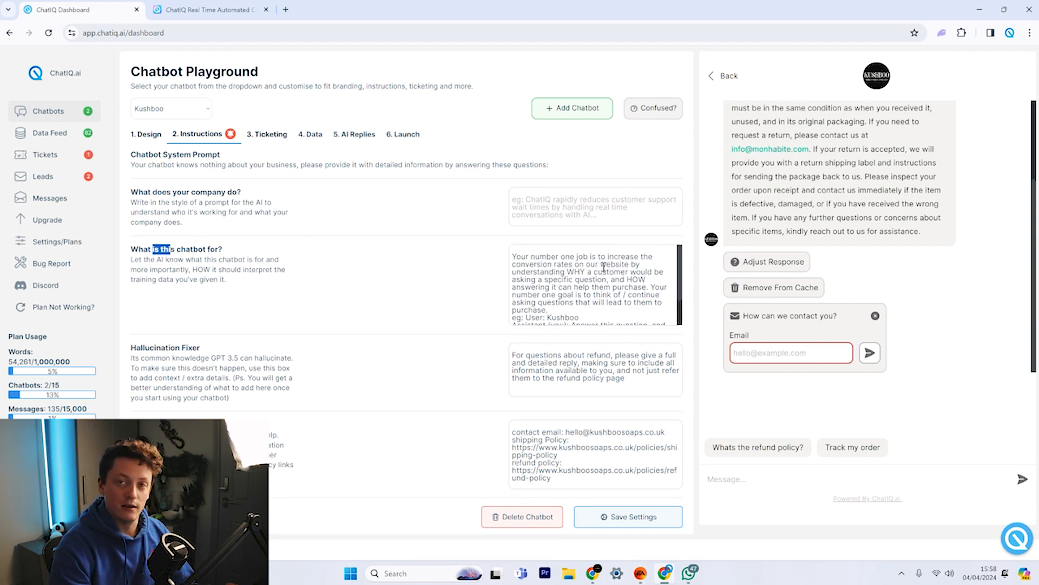
{"action": "scroll", "coordinate": [602, 269], "scroll_direction": "down", "scroll_amount": 2}
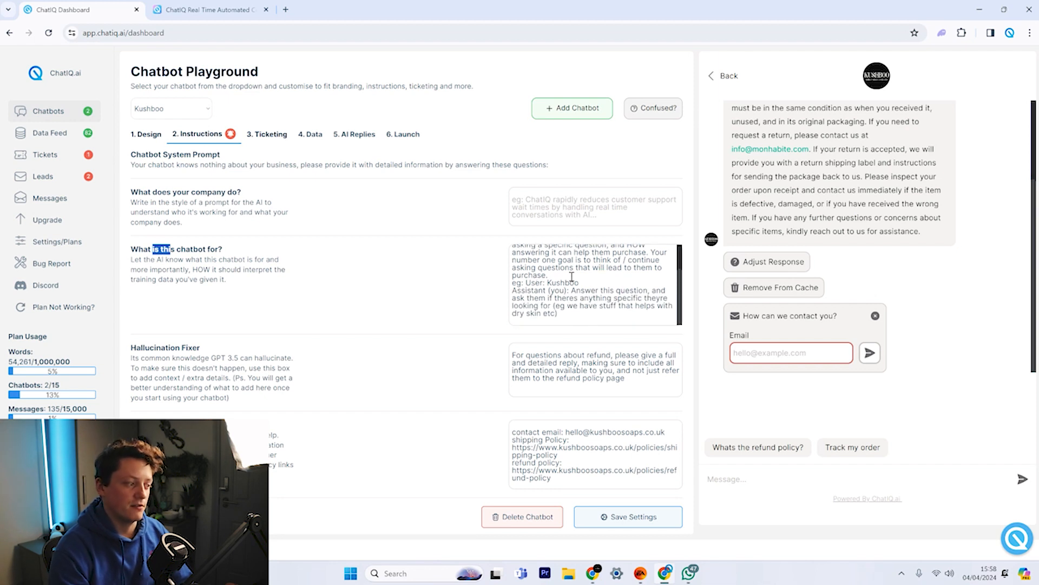
{"action": "scroll", "coordinate": [569, 303], "scroll_direction": "up", "scroll_amount": 2}
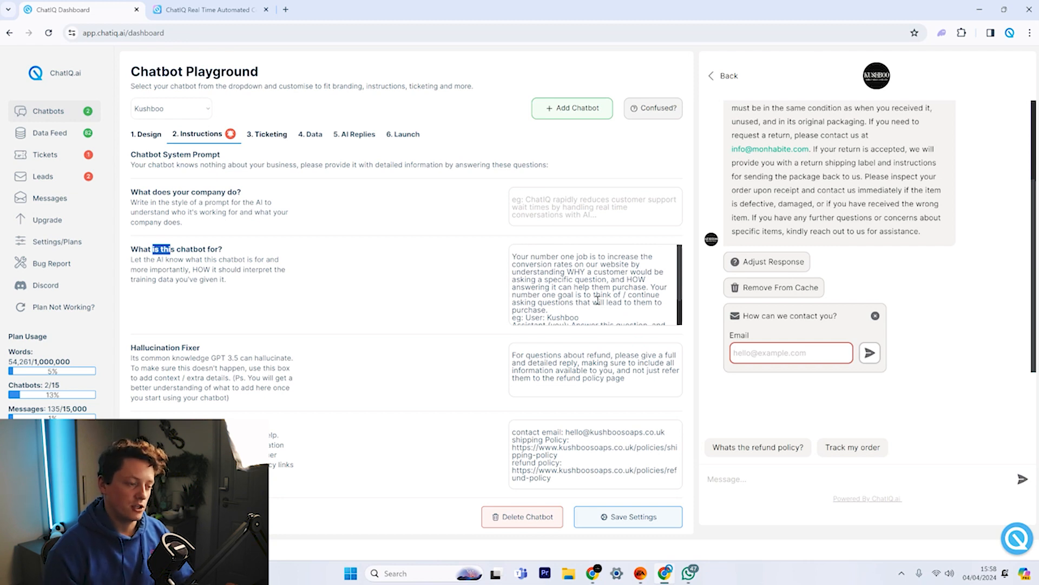
{"action": "left_click", "coordinate": [310, 135]}
{"action": "scroll", "coordinate": [390, 350], "scroll_direction": "down", "scroll_amount": 2}
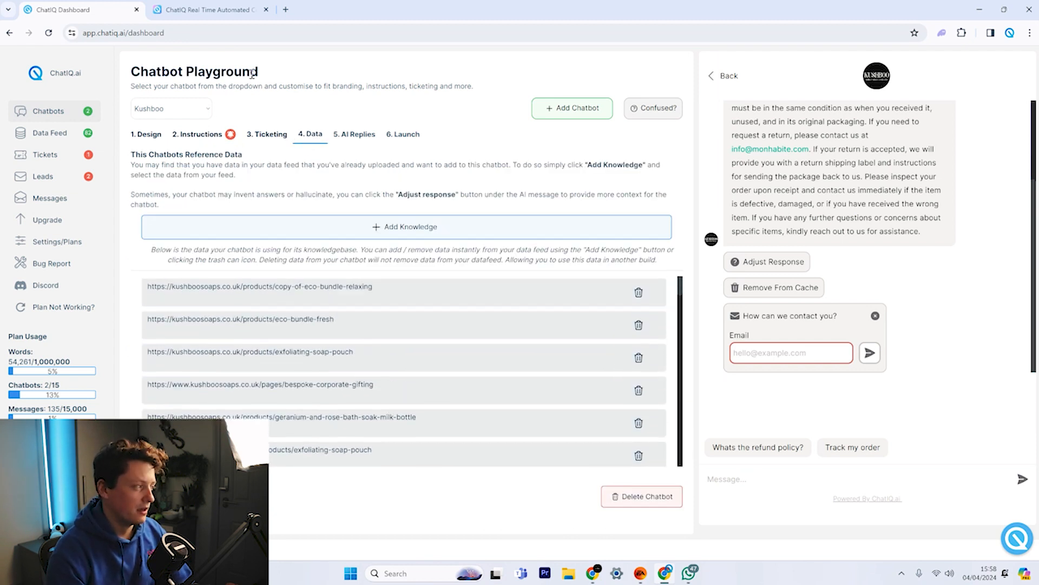
{"action": "left_click", "coordinate": [211, 139]}
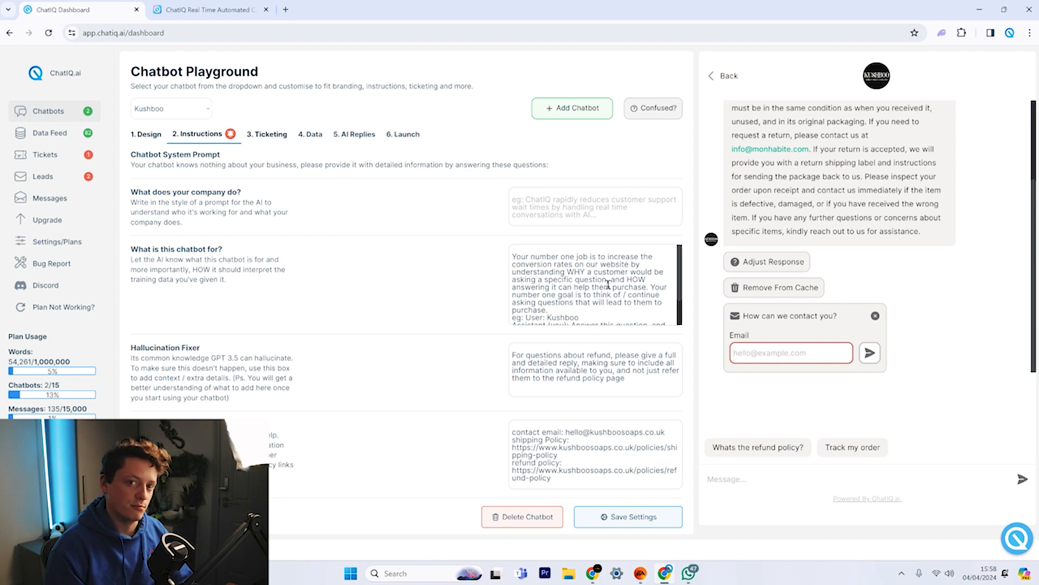
Review the Hallucination Fixer and Business Contact Details boxes, then open the Ticketing step.
{"action": "scroll", "coordinate": [608, 284], "scroll_direction": "down", "scroll_amount": 2}
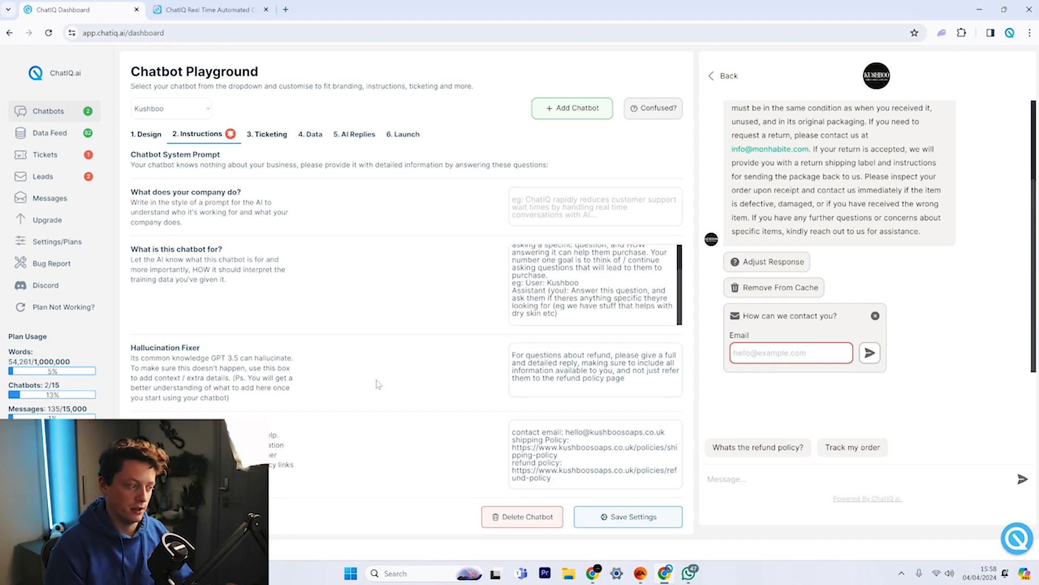
{"action": "left_click_drag", "start_coordinate": [186, 347], "coordinate": [216, 352]}
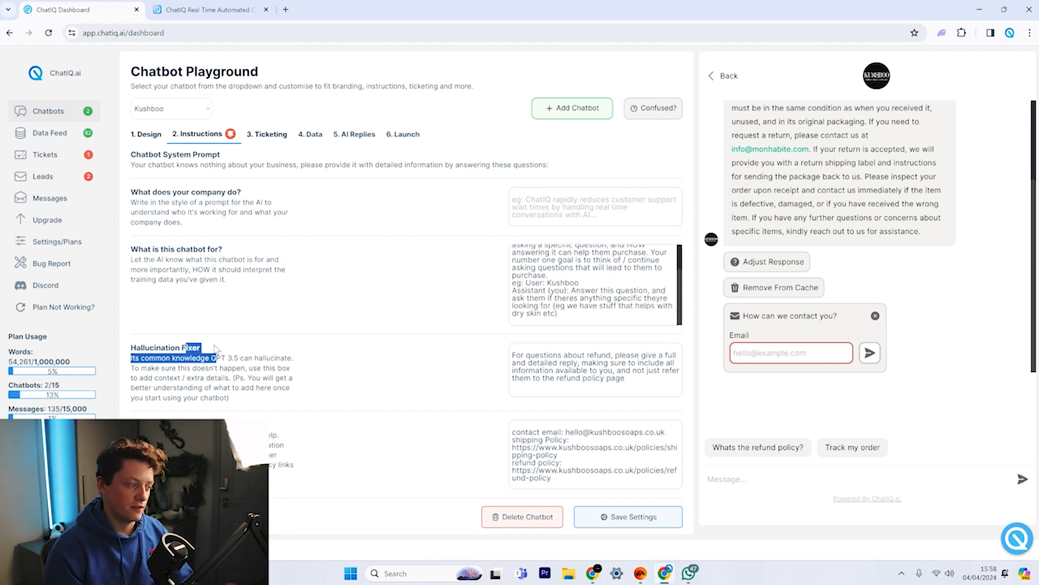
{"action": "left_click", "coordinate": [646, 369]}
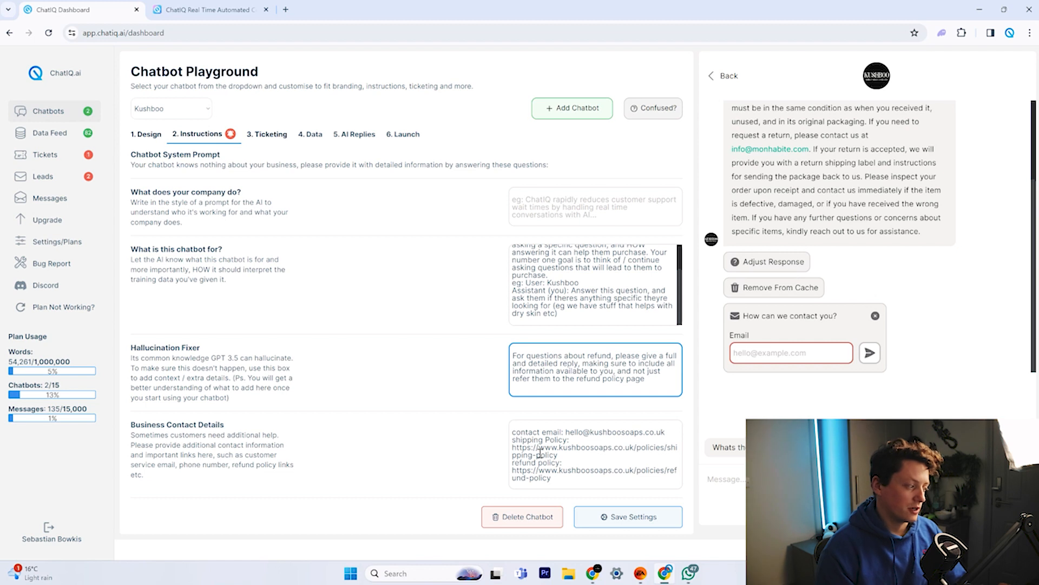
{"action": "left_click_drag", "start_coordinate": [521, 432], "coordinate": [663, 432]}
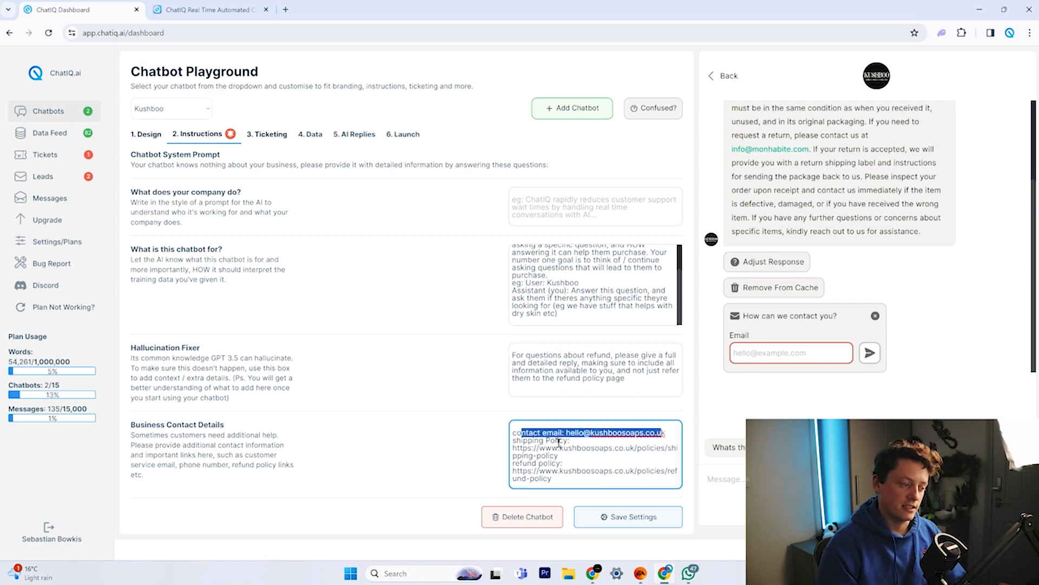
{"action": "left_click_drag", "start_coordinate": [526, 463], "coordinate": [569, 470]}
{"action": "right_click", "coordinate": [569, 470]}
{"action": "key", "text": "Escape"}
{"action": "left_click", "coordinate": [459, 433]}
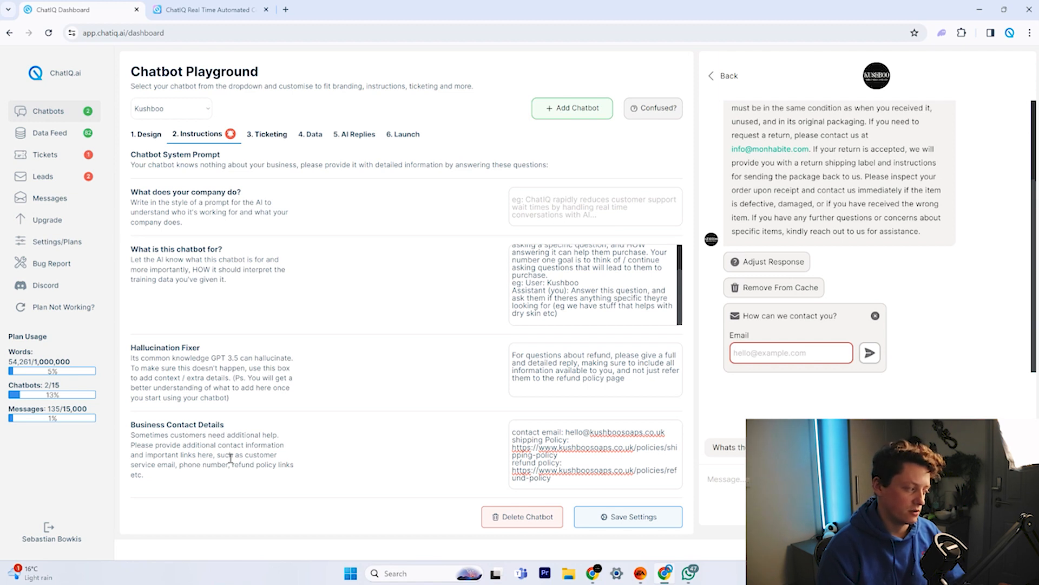
{"action": "left_click_drag", "start_coordinate": [140, 456], "coordinate": [230, 456]}
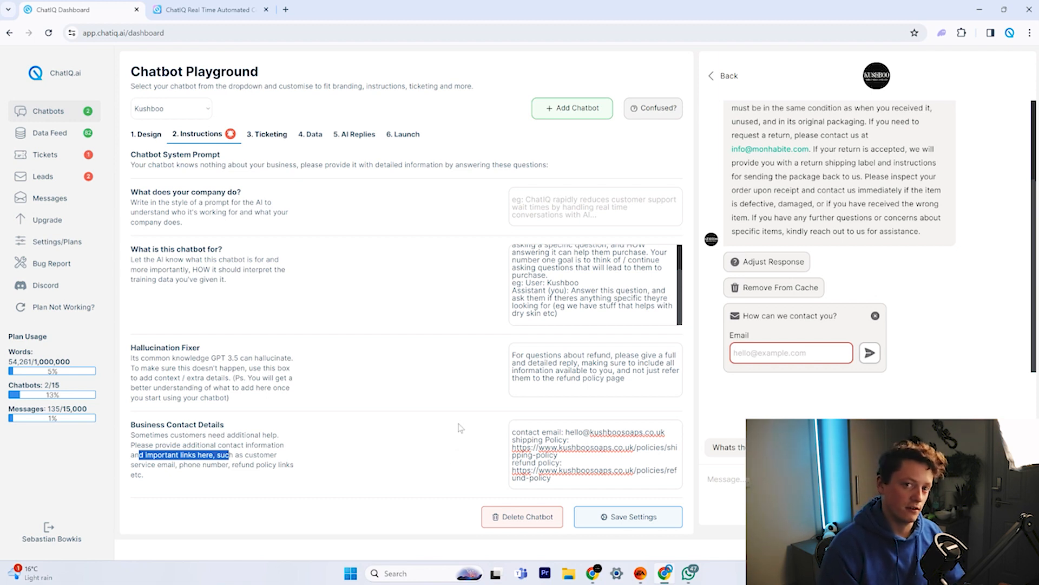
{"action": "left_click", "coordinate": [267, 134]}
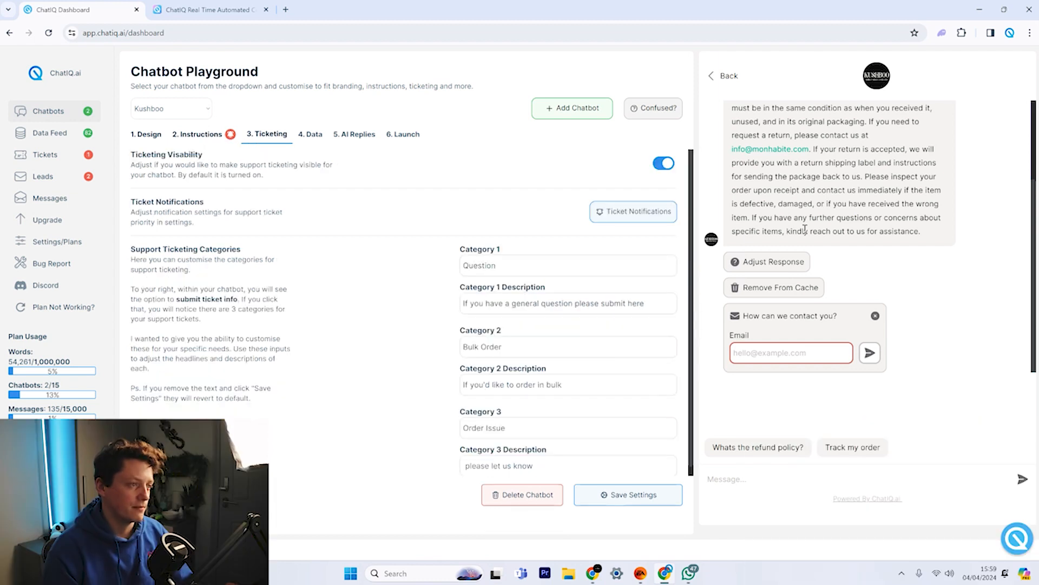
Toggle ticketing visibility off and back on, then view the ticket form's categories in the preview.
{"action": "scroll", "coordinate": [805, 228], "scroll_direction": "up", "scroll_amount": 2}
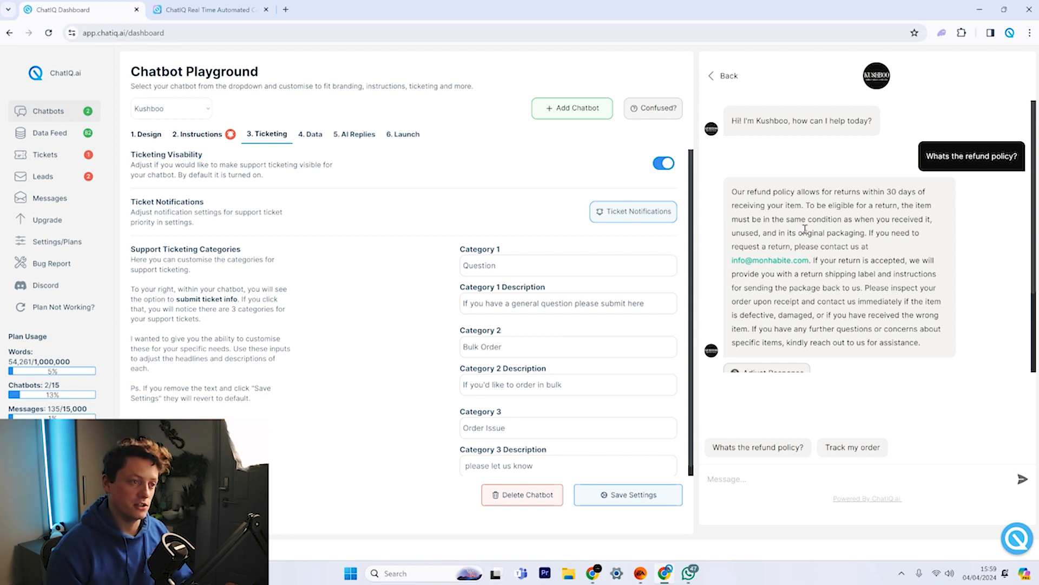
{"action": "left_click", "coordinate": [730, 75]}
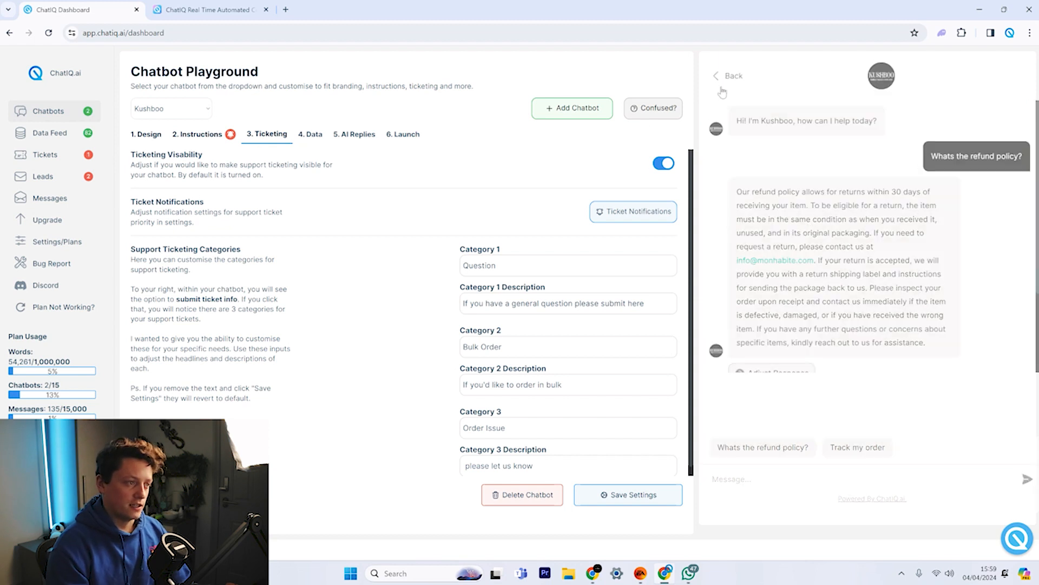
{"action": "left_click", "coordinate": [663, 164]}
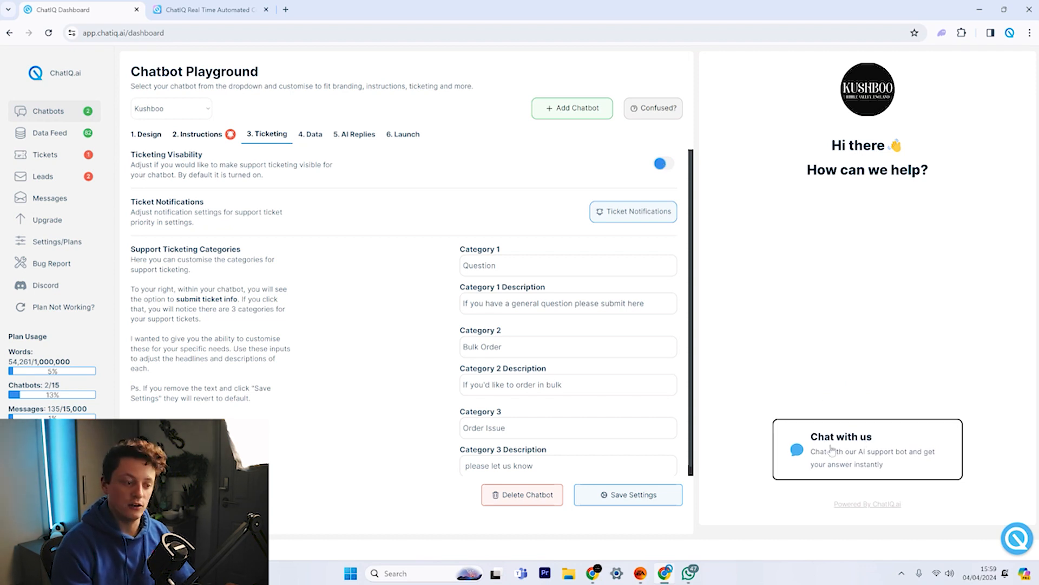
{"action": "left_click", "coordinate": [664, 163]}
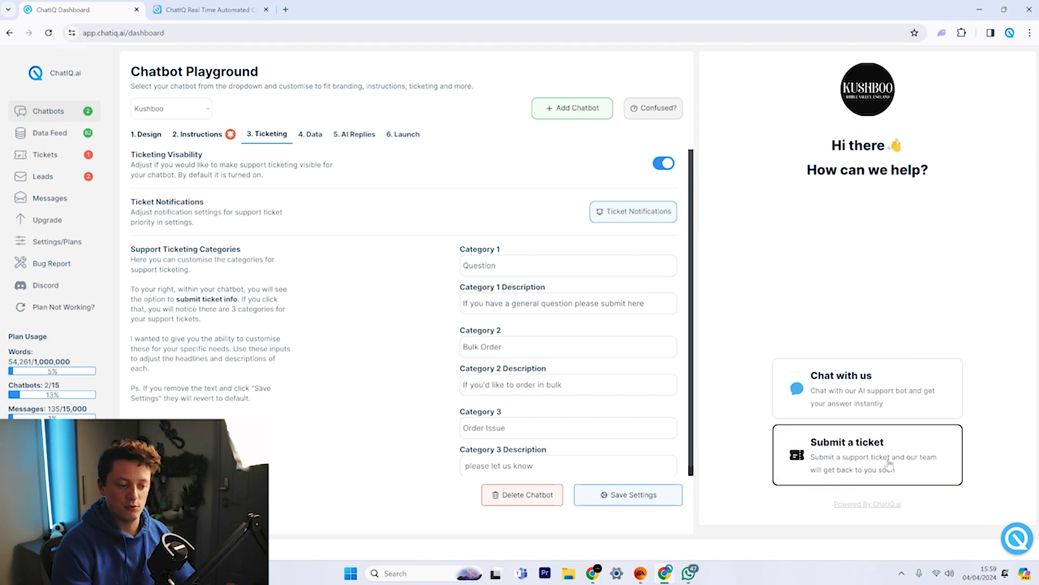
{"action": "left_click", "coordinate": [887, 464]}
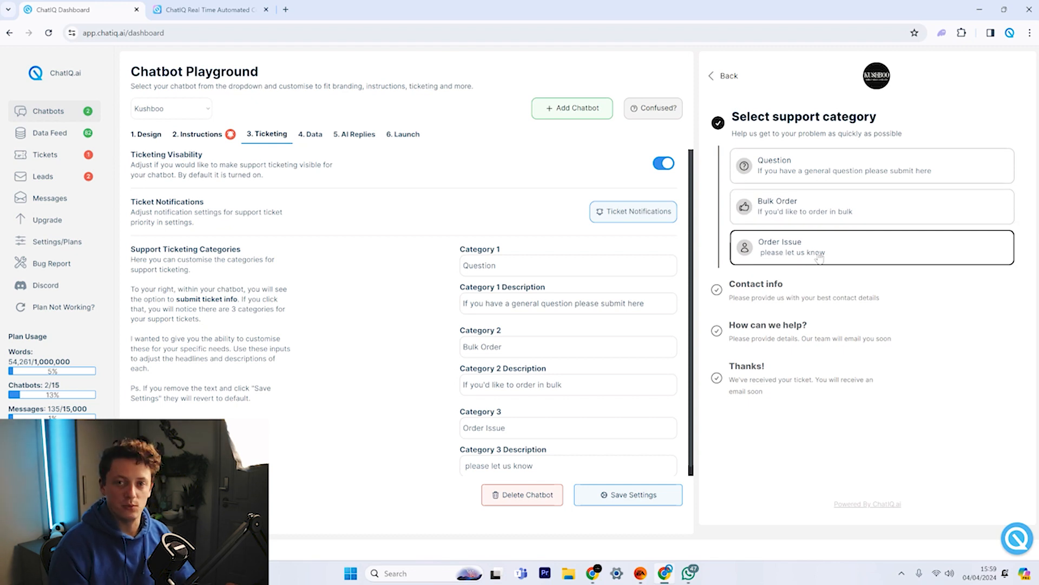
{"action": "left_click_drag", "start_coordinate": [489, 303], "coordinate": [627, 303]}
{"action": "left_click", "coordinate": [413, 304]}
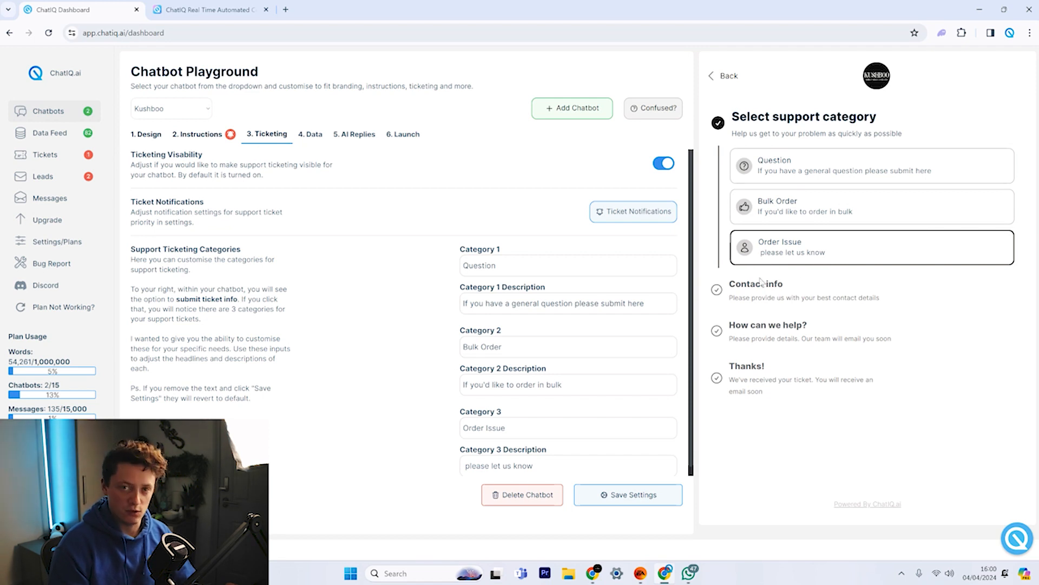
Check the ticket form in the live website chat widget, then return to the Ticketing settings.
{"action": "left_click", "coordinate": [221, 4]}
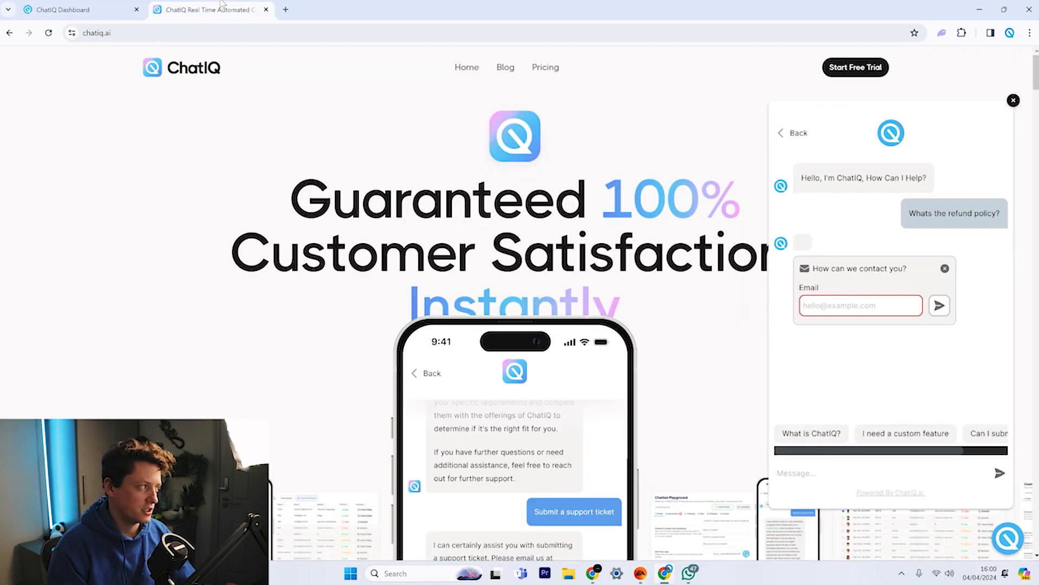
{"action": "left_click", "coordinate": [794, 135]}
{"action": "left_click", "coordinate": [909, 451]}
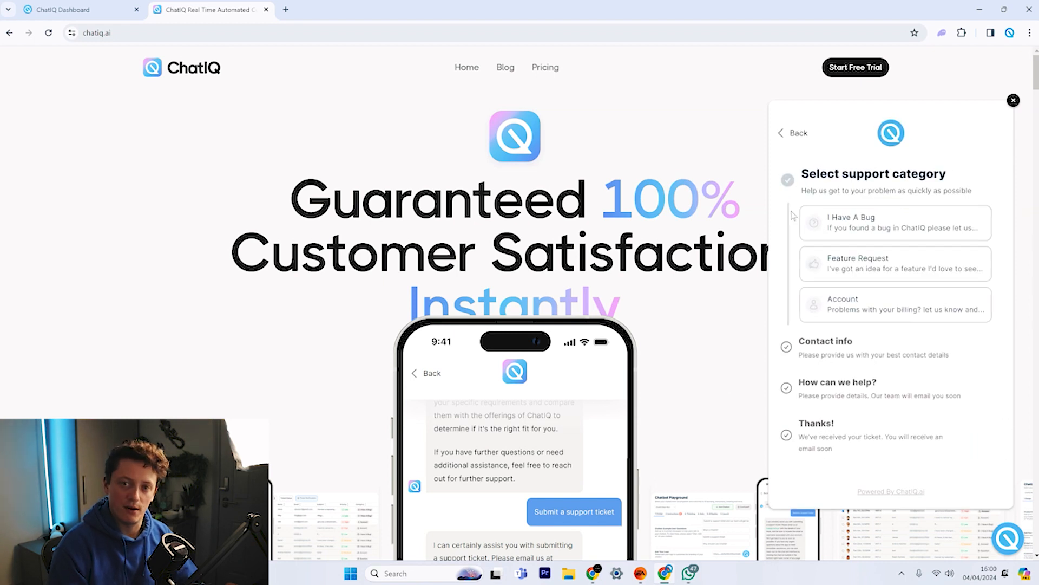
{"action": "key", "text": "ctrl+1"}
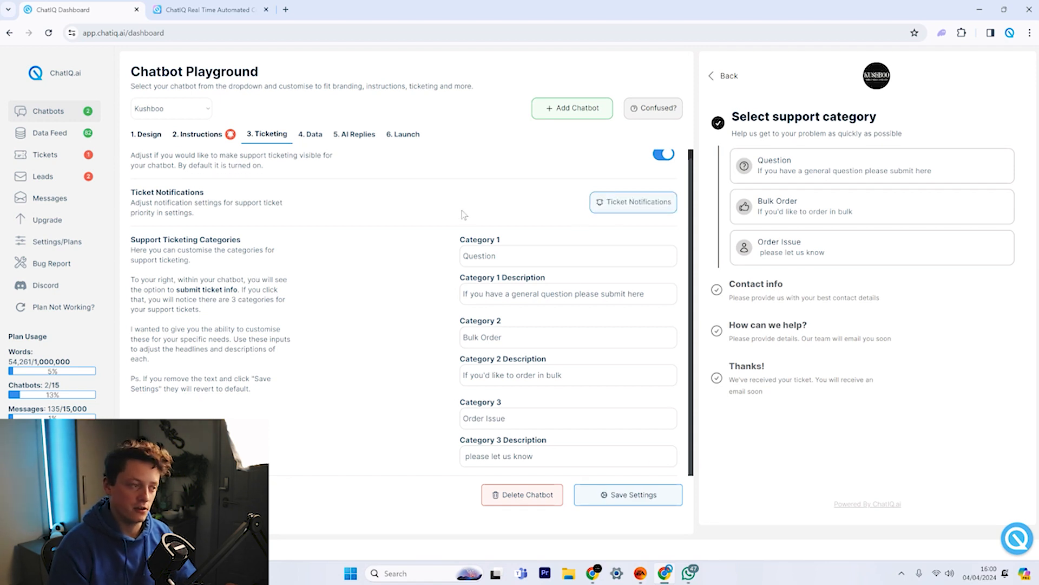
{"action": "scroll", "coordinate": [623, 208], "scroll_direction": "up", "scroll_amount": 1}
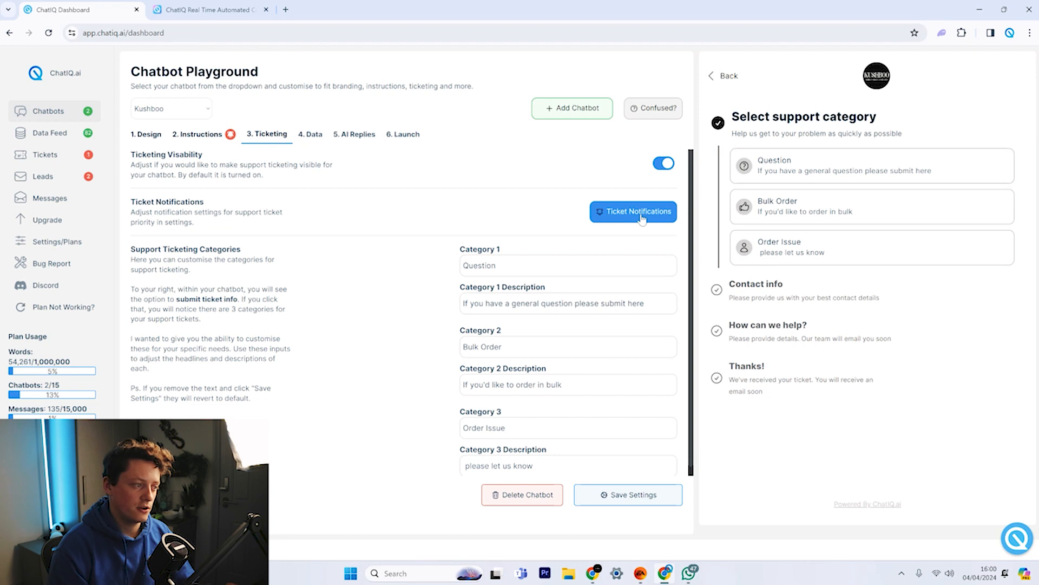
{"action": "left_click", "coordinate": [642, 217]}
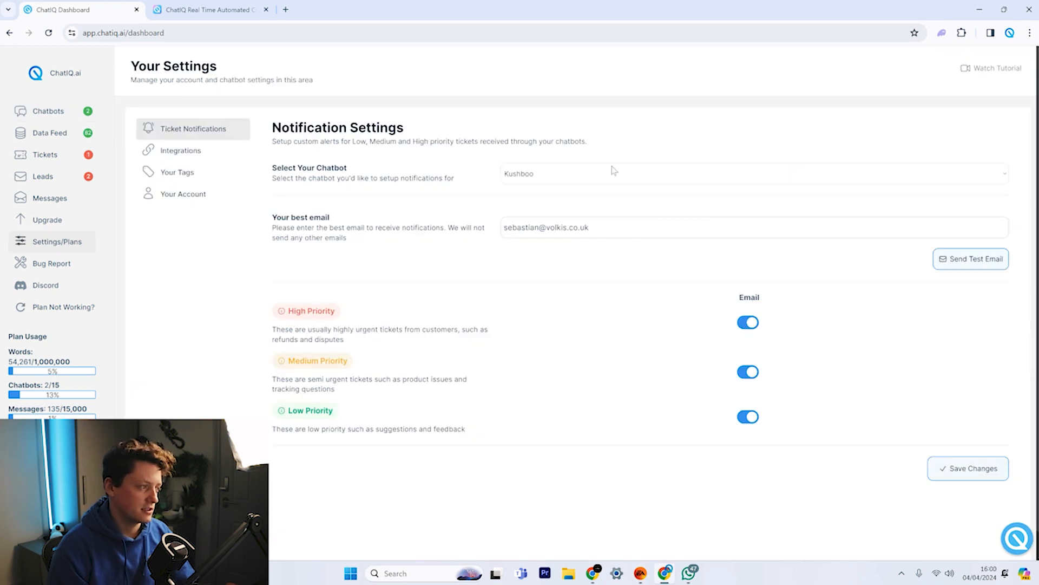
{"action": "left_click", "coordinate": [512, 173]}
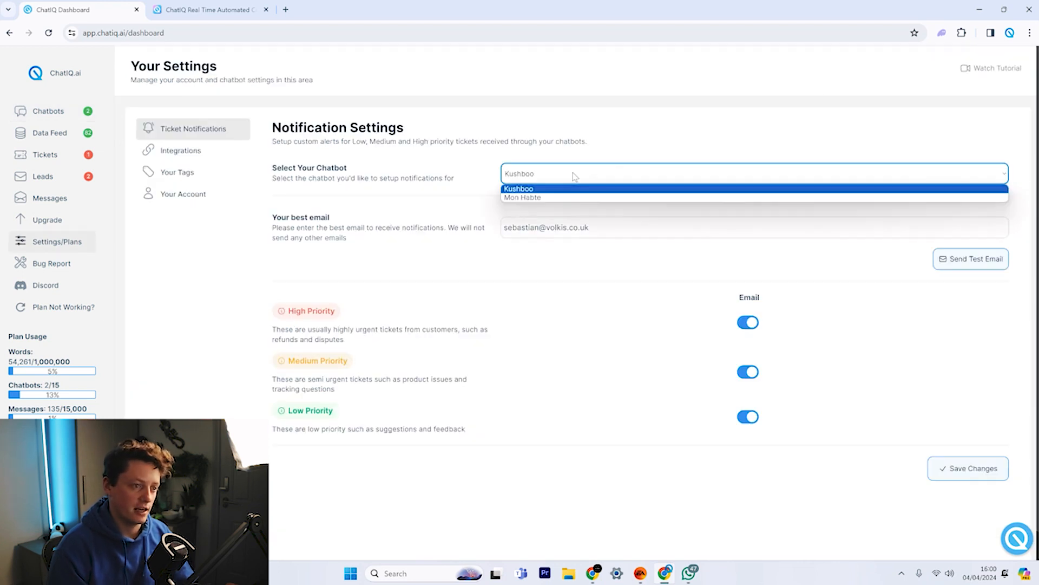
{"action": "left_click", "coordinate": [544, 197]}
{"action": "left_click", "coordinate": [544, 176]}
{"action": "left_click", "coordinate": [546, 186]}
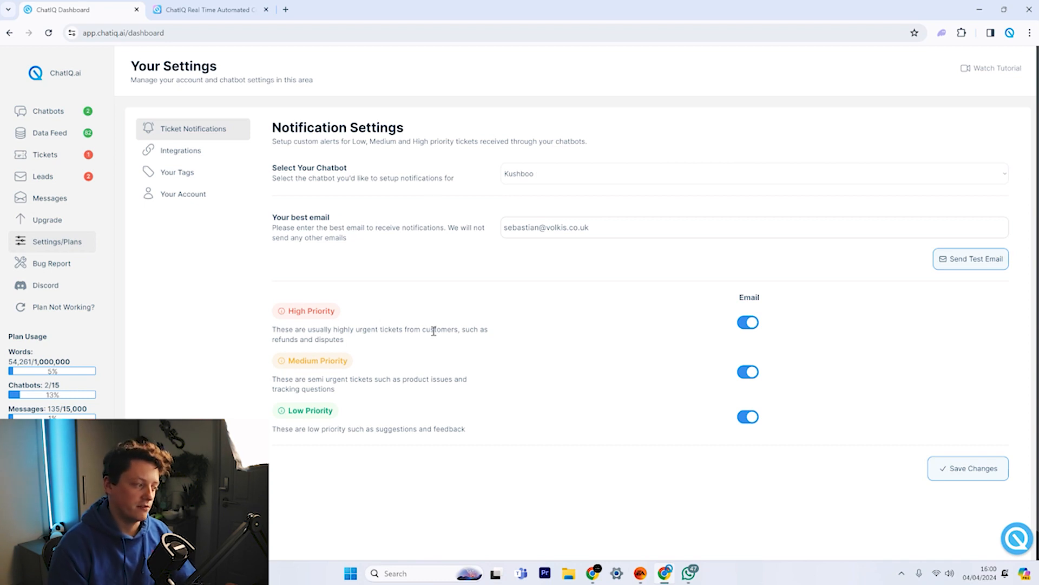
Review Kushboo's high-priority refunds example and the notification email address.
{"action": "double_click", "coordinate": [284, 339]}
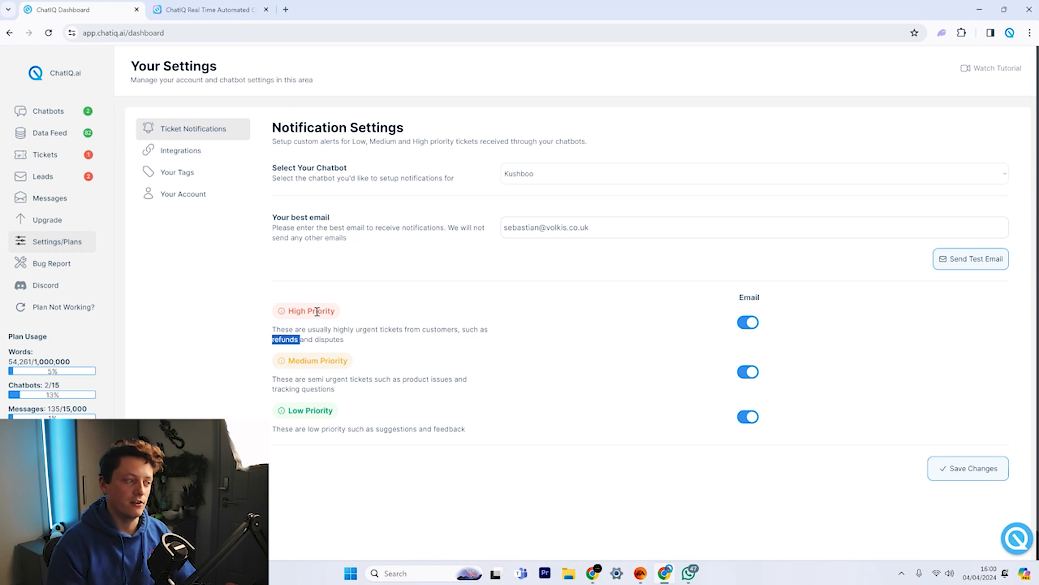
{"action": "triple_click", "coordinate": [535, 225]}
{"action": "left_click", "coordinate": [501, 253]}
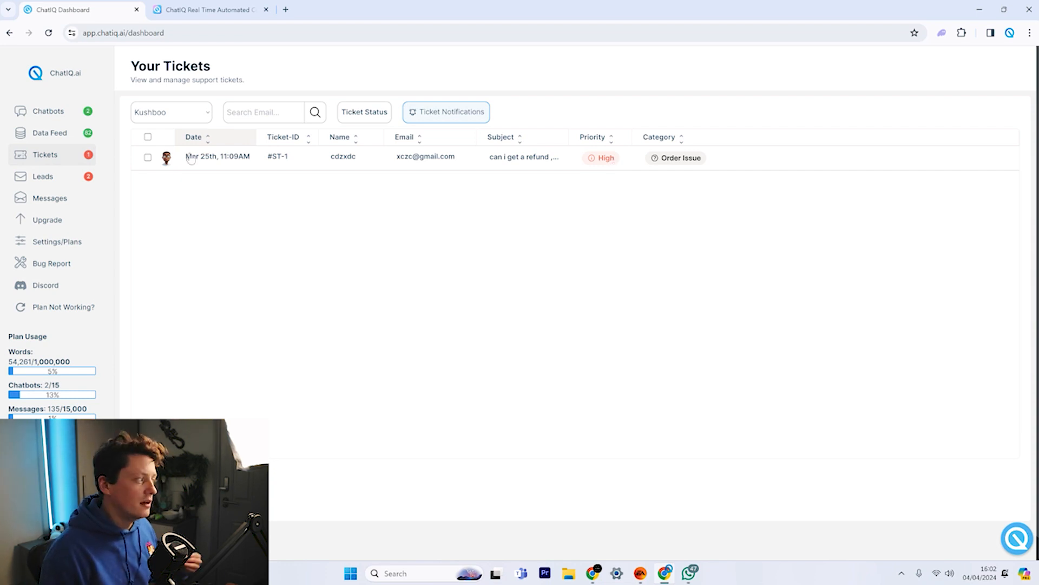
Check the live ticket widget, then filter the tickets list to the Kushboo chatbot.
{"action": "left_click", "coordinate": [206, 9]}
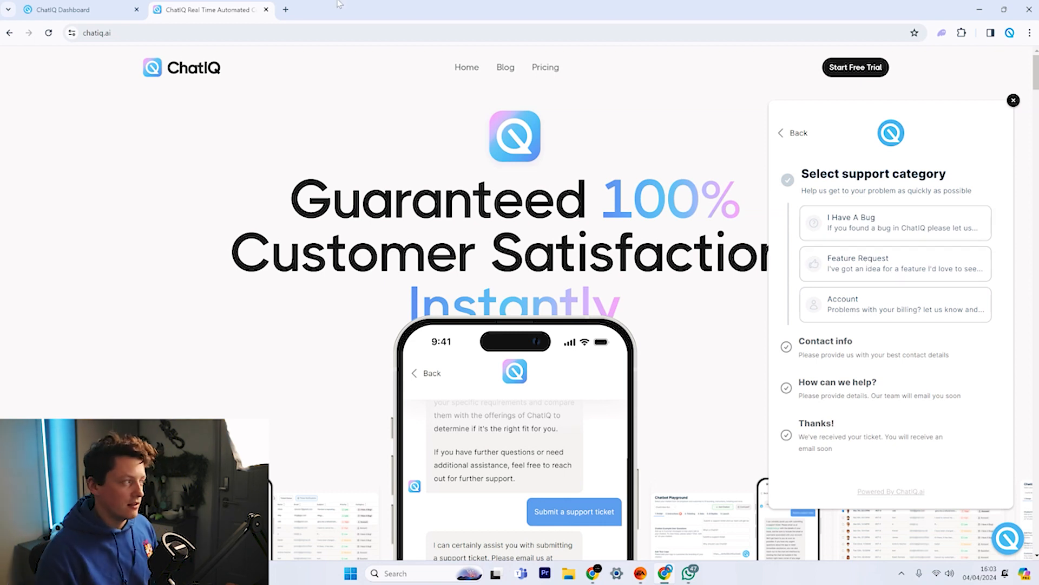
{"action": "left_click", "coordinate": [54, 9]}
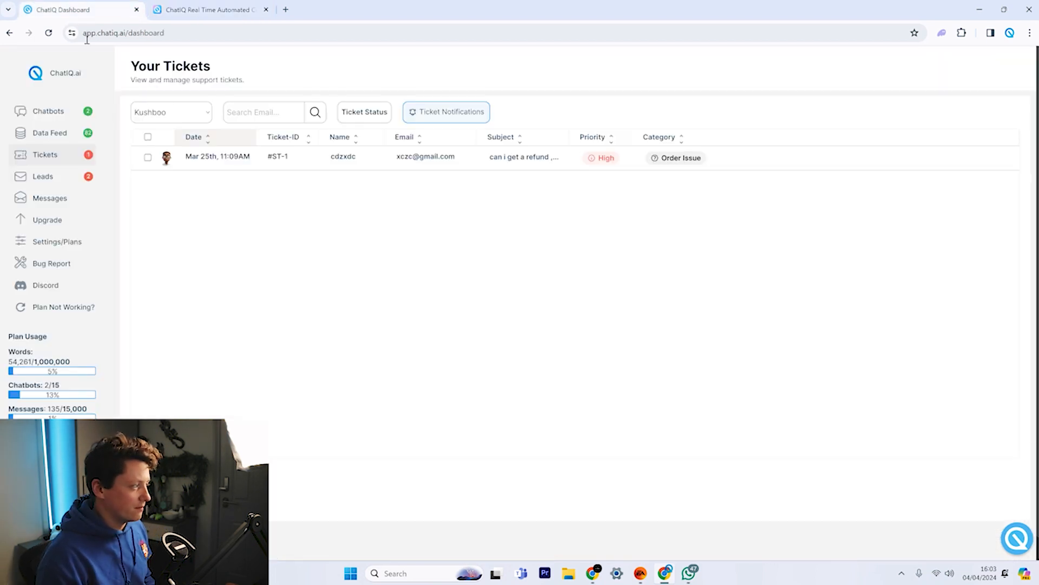
{"action": "left_click", "coordinate": [168, 112]}
{"action": "left_click", "coordinate": [154, 138]}
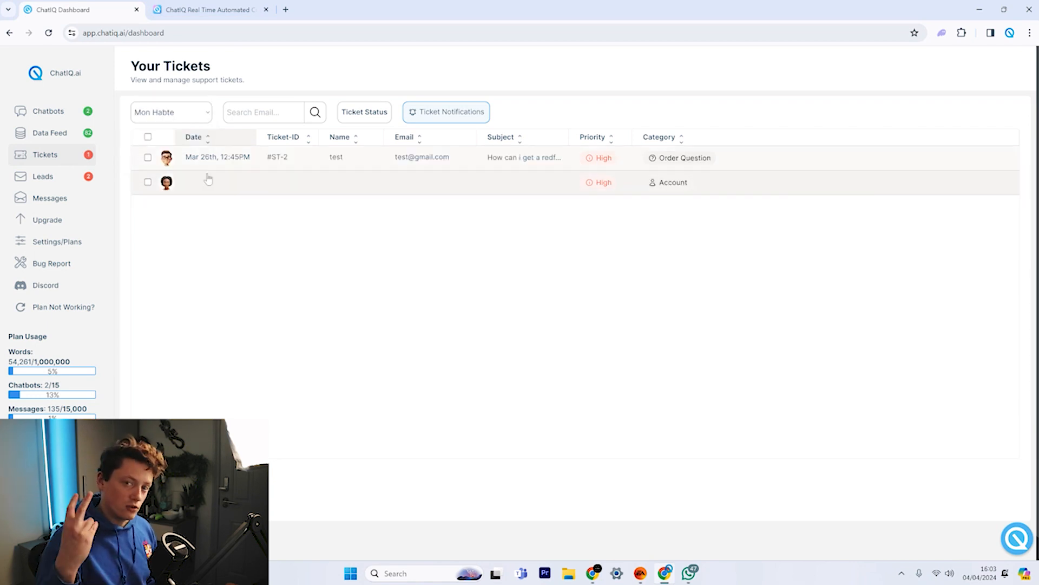
{"action": "left_click", "coordinate": [190, 113]}
{"action": "left_click", "coordinate": [183, 126]}
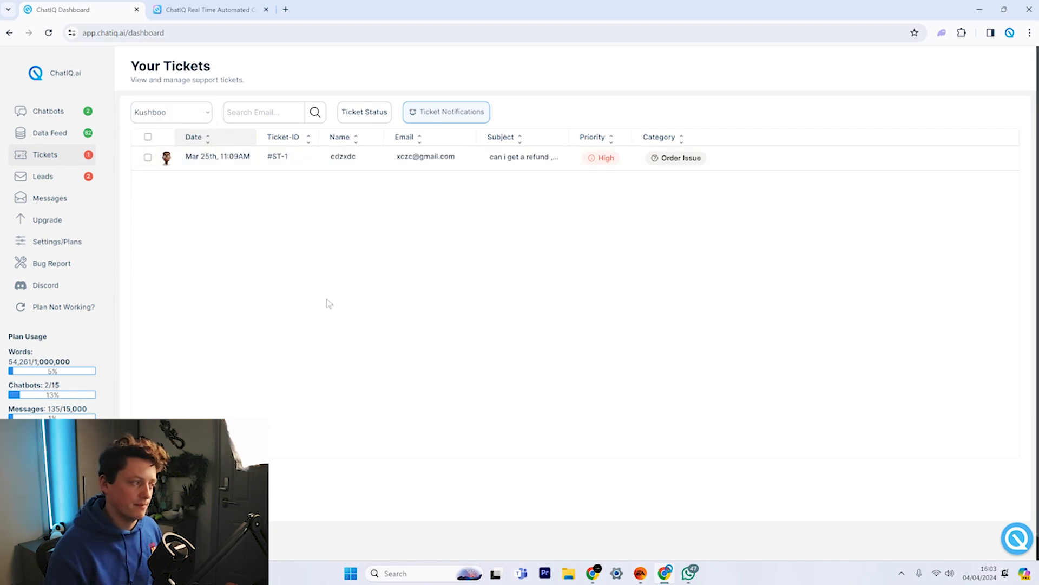
Set Ticket Status to Open and open the #ST-1 refund request ticket.
{"action": "left_click", "coordinate": [364, 112]}
{"action": "left_click", "coordinate": [377, 182]}
{"action": "left_click", "coordinate": [304, 249]}
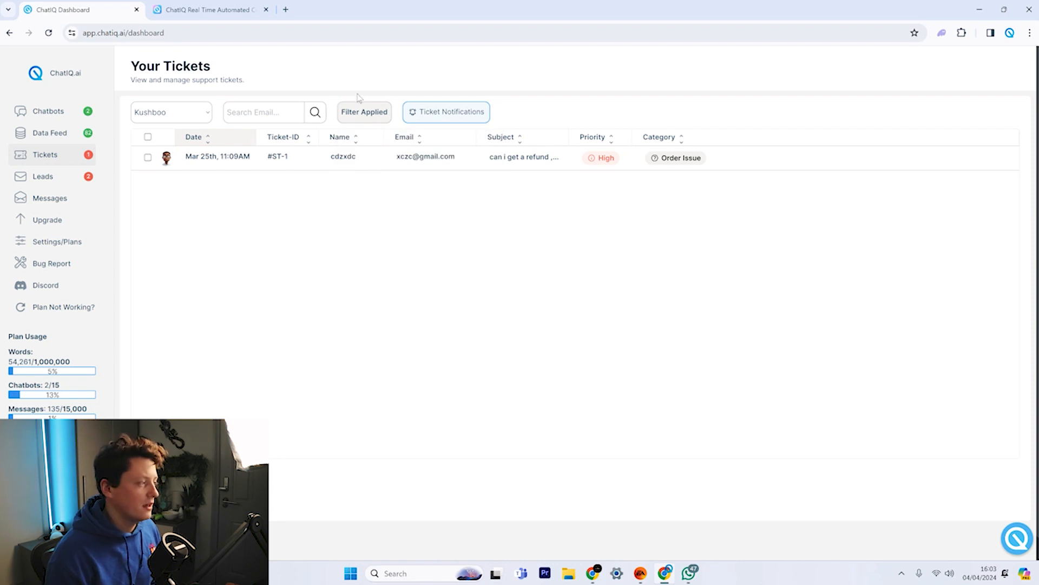
{"action": "left_click", "coordinate": [363, 112]}
{"action": "left_click", "coordinate": [440, 186]}
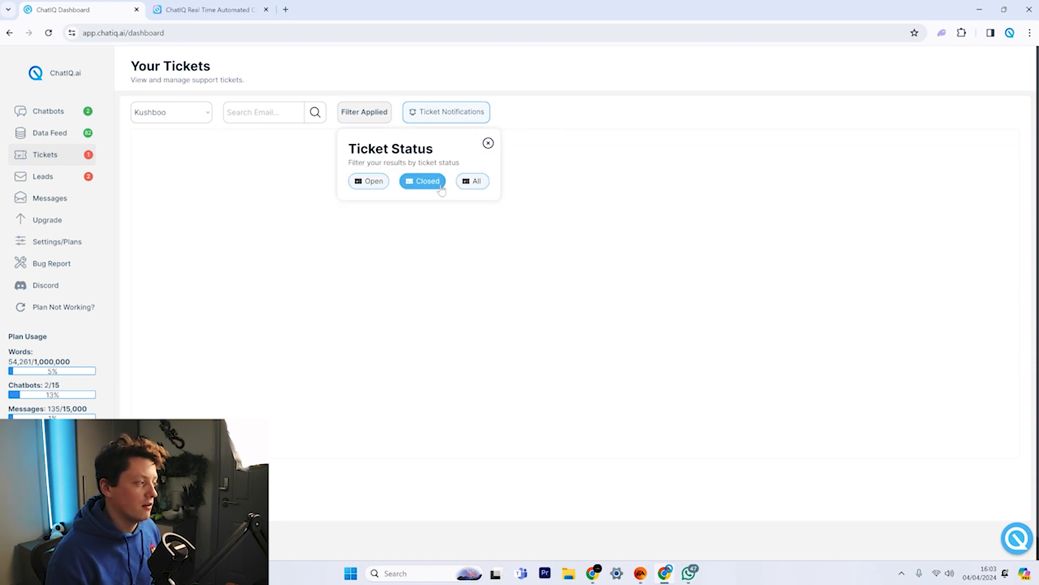
{"action": "left_click", "coordinate": [369, 183]}
{"action": "left_click", "coordinate": [272, 185]}
{"action": "left_click", "coordinate": [252, 168]}
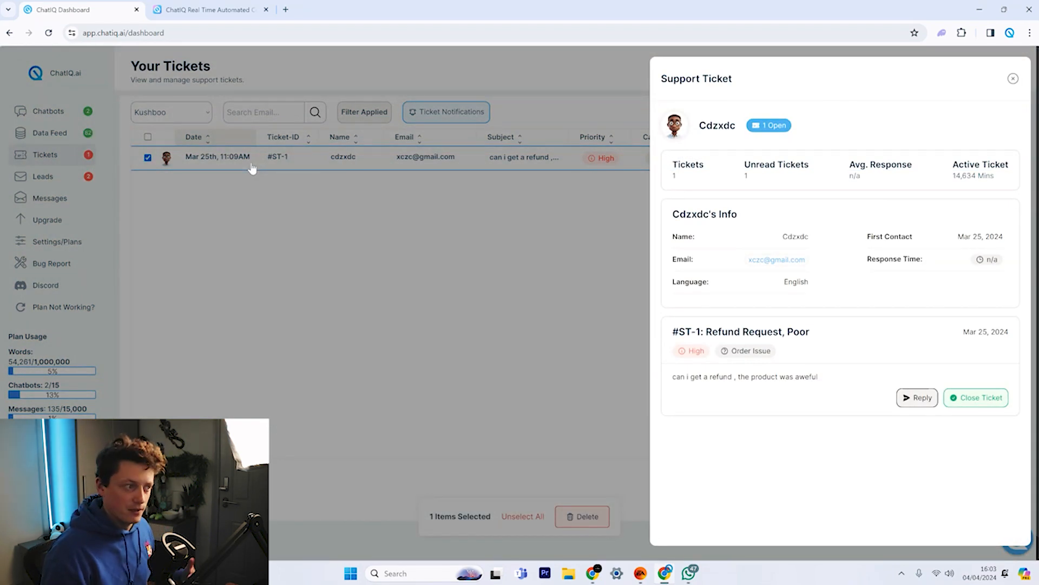
Review the #ST-1 customer's name, Response Time and Active Ticket stats, then start a reply.
{"action": "left_click_drag", "start_coordinate": [707, 127], "coordinate": [735, 128]}
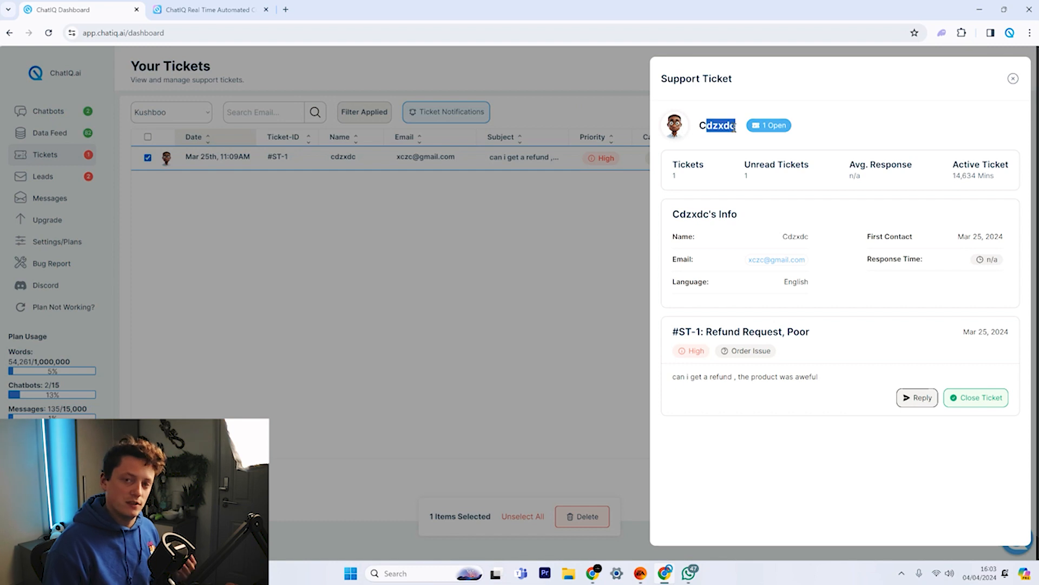
{"action": "left_click", "coordinate": [812, 144]}
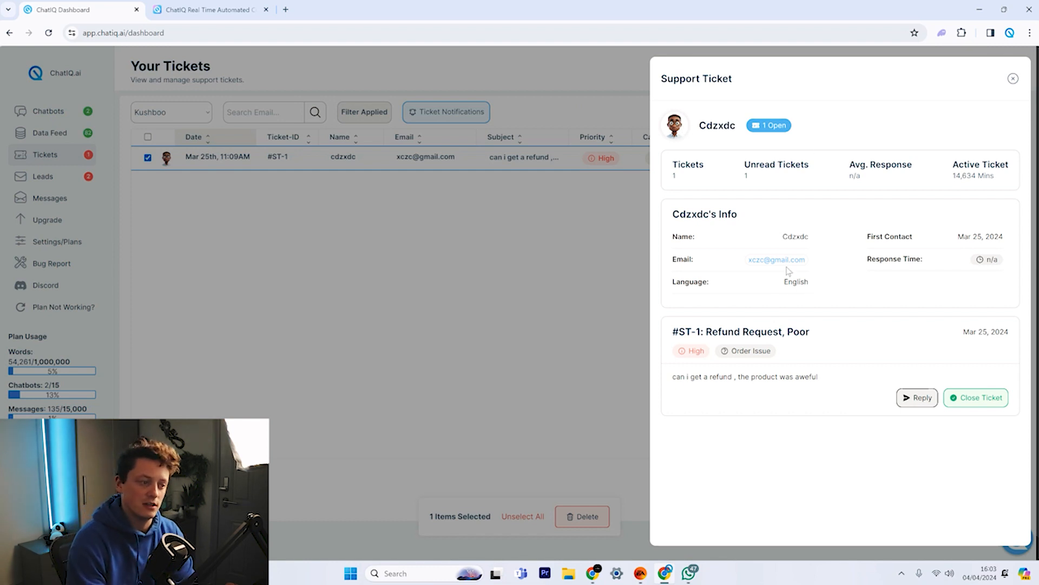
{"action": "left_click", "coordinate": [907, 246]}
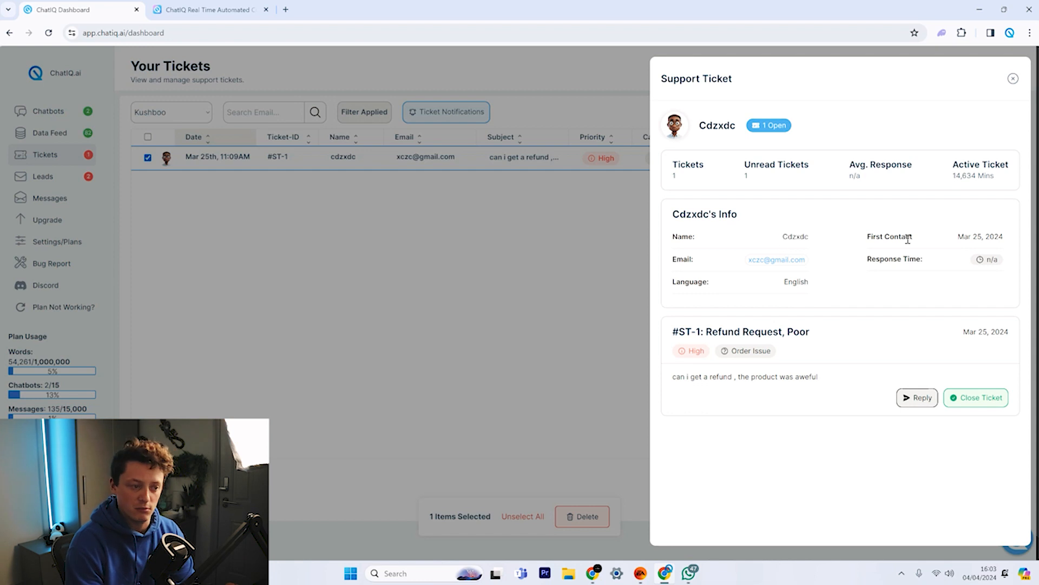
{"action": "left_click_drag", "start_coordinate": [929, 260], "coordinate": [882, 262]}
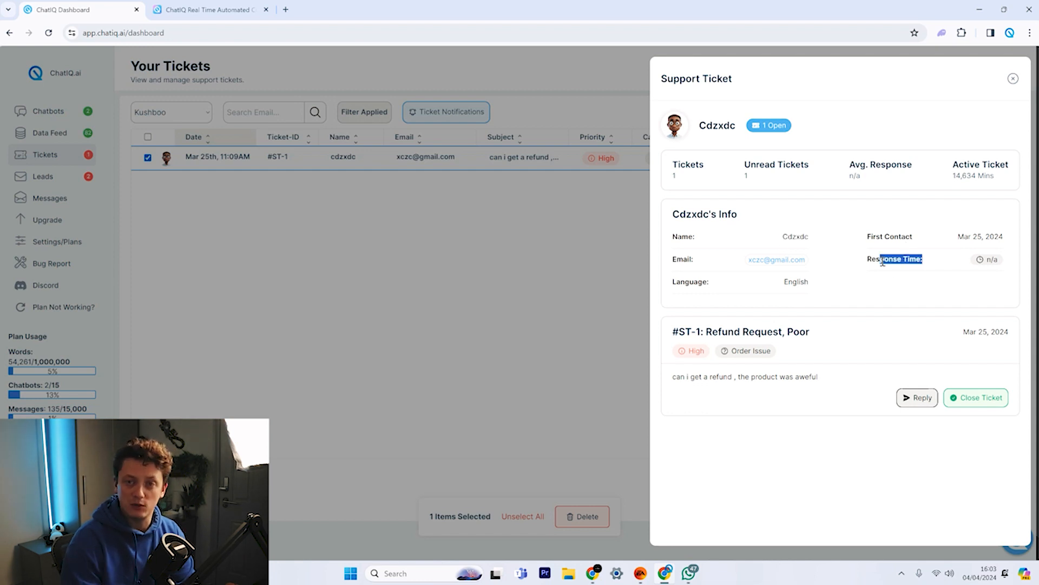
{"action": "left_click", "coordinate": [896, 304]}
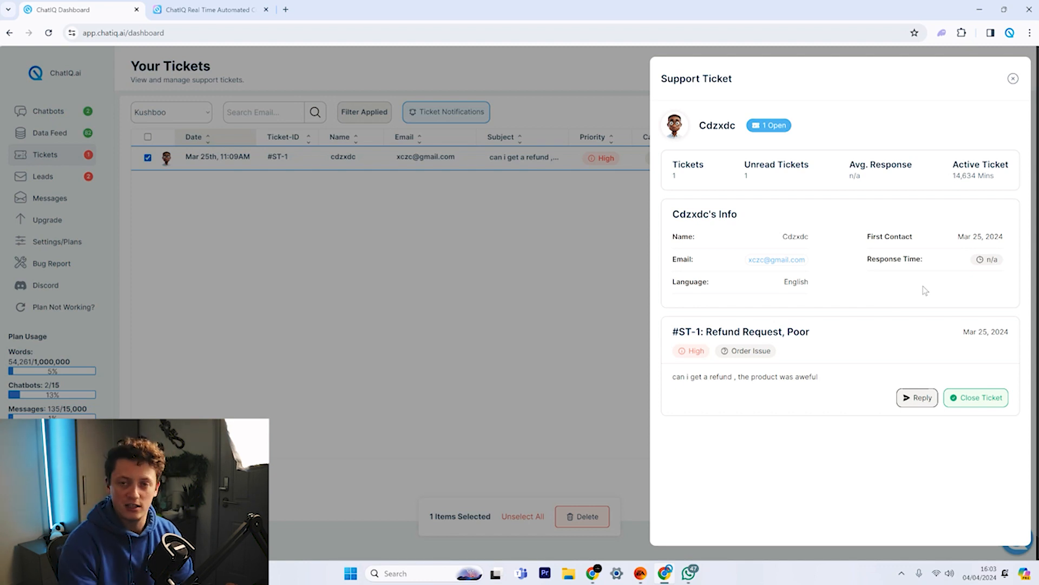
{"action": "mouse_move", "coordinate": [954, 168]}
{"action": "left_mouse_down"}
{"action": "mouse_move", "coordinate": [967, 195]}
{"action": "mouse_move", "coordinate": [972, 176]}
{"action": "left_mouse_up"}
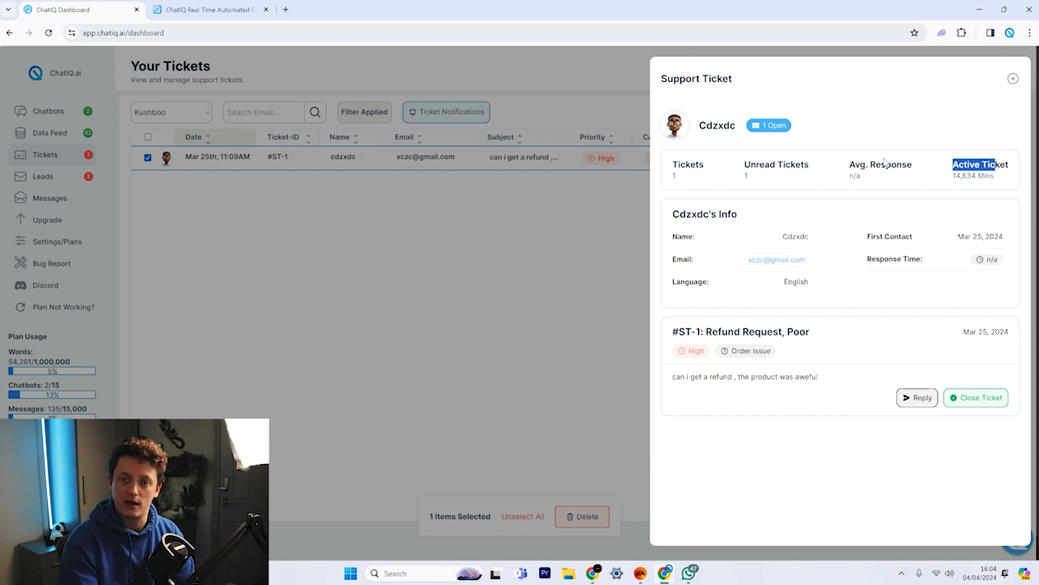
{"action": "left_click", "coordinate": [869, 347]}
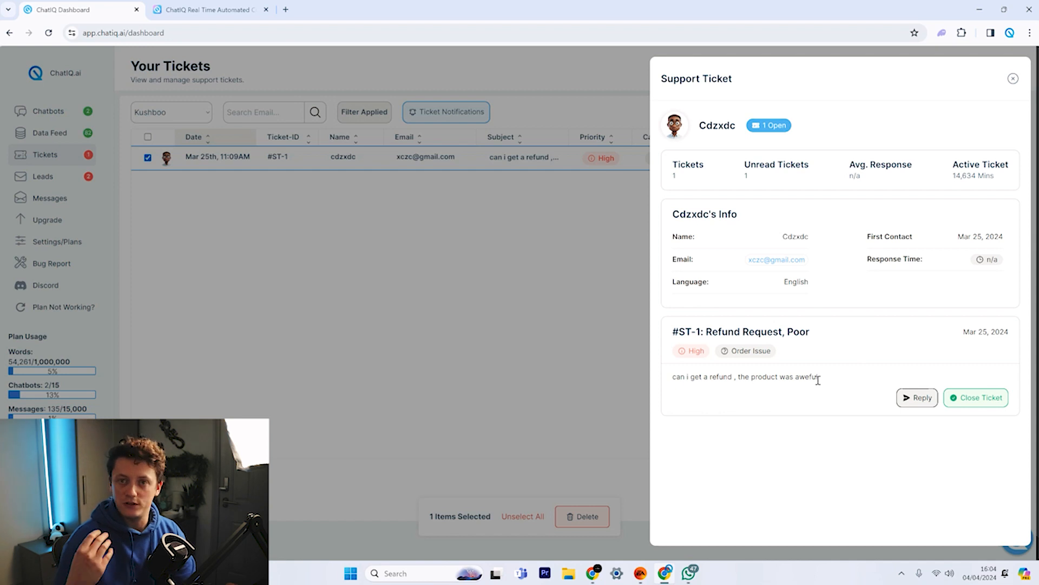
{"action": "left_click", "coordinate": [915, 398]}
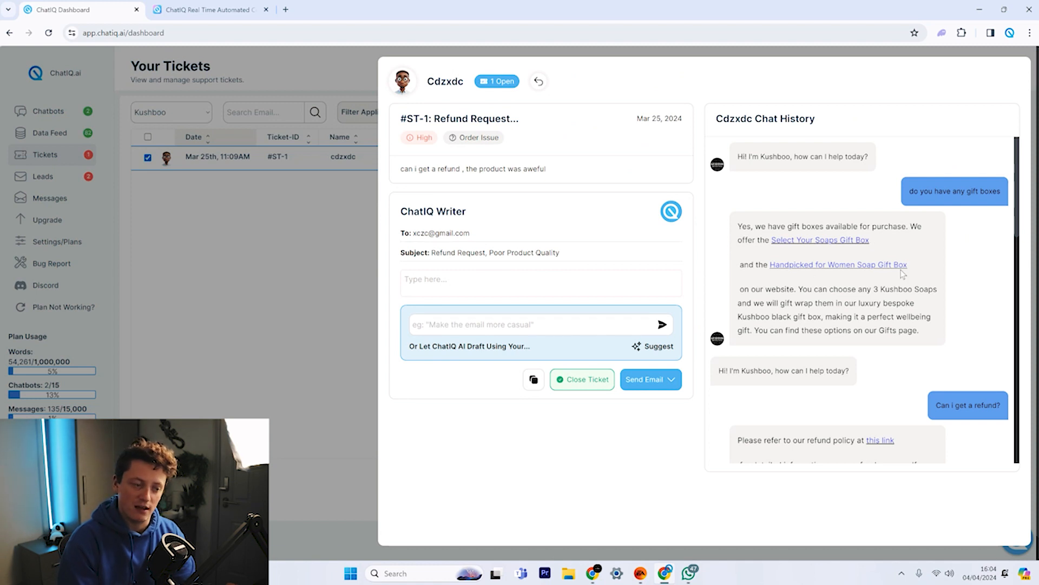
Review the customer's chat history, refund message and the ticket's priority.
{"action": "left_click_drag", "start_coordinate": [928, 193], "coordinate": [1010, 176]}
{"action": "left_click", "coordinate": [961, 257]}
{"action": "scroll", "coordinate": [962, 262], "scroll_direction": "down", "scroll_amount": 4}
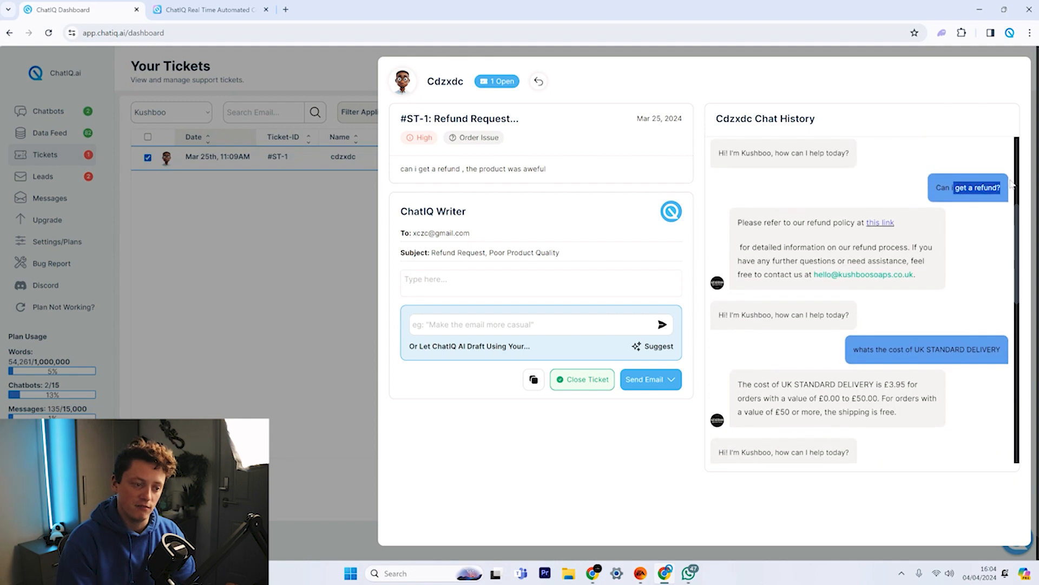
{"action": "scroll", "coordinate": [990, 284], "scroll_direction": "down", "scroll_amount": 3}
{"action": "left_click_drag", "start_coordinate": [928, 186], "coordinate": [854, 186]}
{"action": "scroll", "coordinate": [974, 246], "scroll_direction": "down", "scroll_amount": 2}
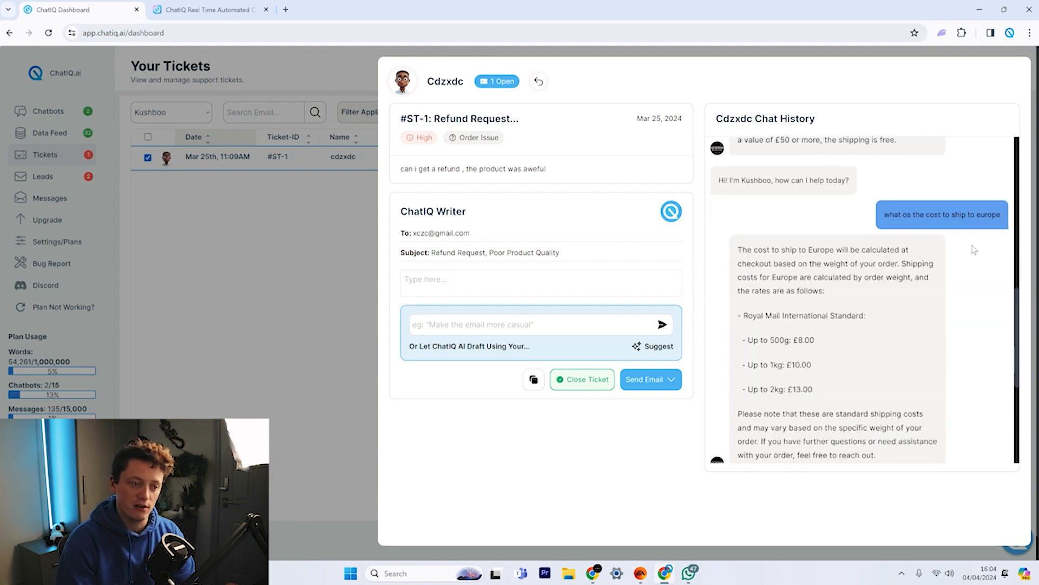
{"action": "left_click_drag", "start_coordinate": [909, 215], "coordinate": [989, 215]}
{"action": "scroll", "coordinate": [986, 243], "scroll_direction": "down", "scroll_amount": 3}
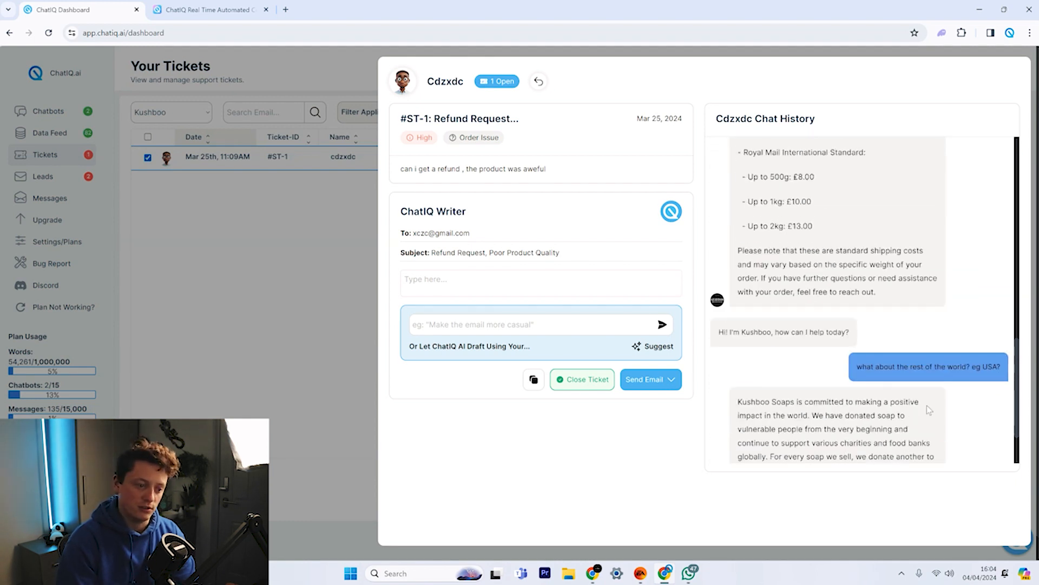
{"action": "left_click_drag", "start_coordinate": [992, 366], "coordinate": [935, 366]}
{"action": "scroll", "coordinate": [969, 281], "scroll_direction": "down", "scroll_amount": 2}
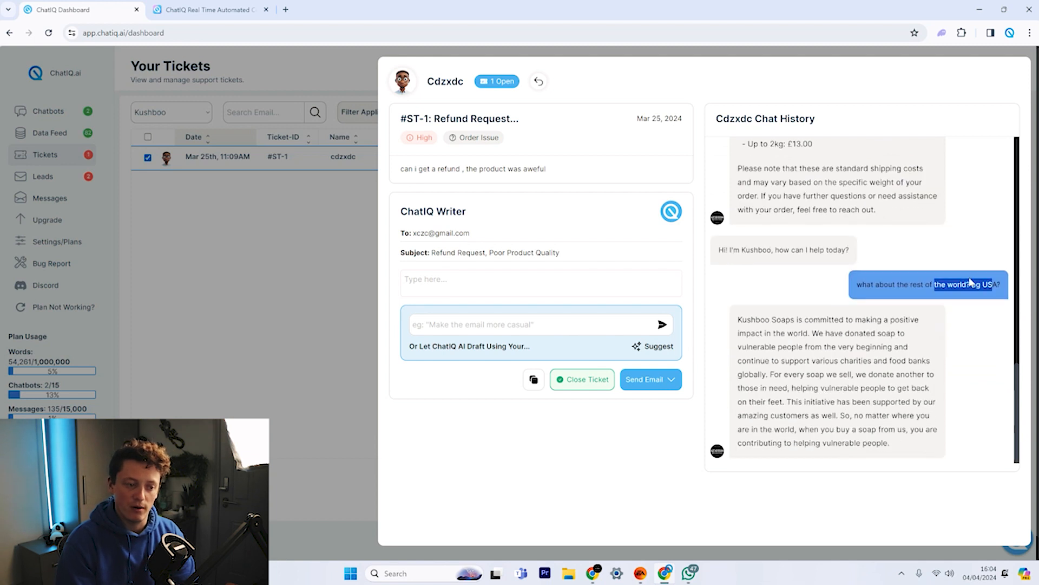
{"action": "left_click", "coordinate": [959, 315]}
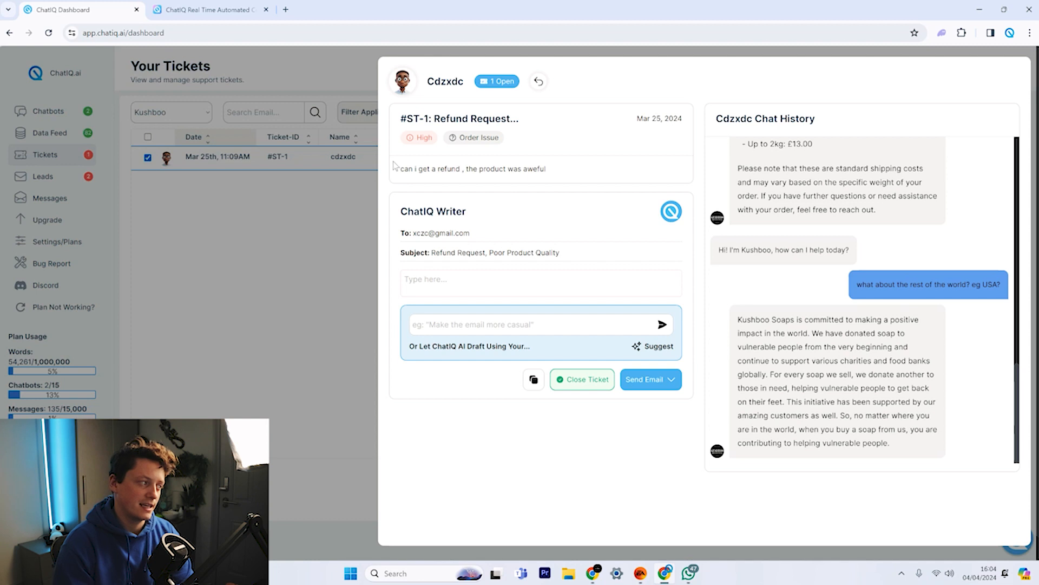
{"action": "left_click_drag", "start_coordinate": [401, 169], "coordinate": [580, 169]}
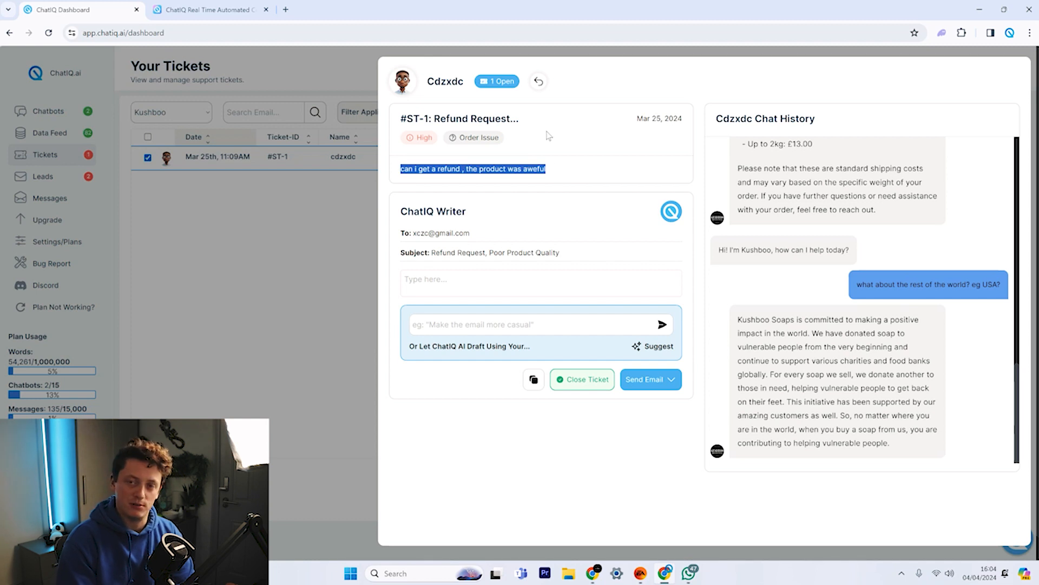
{"action": "left_click_drag", "start_coordinate": [410, 137], "coordinate": [495, 137]}
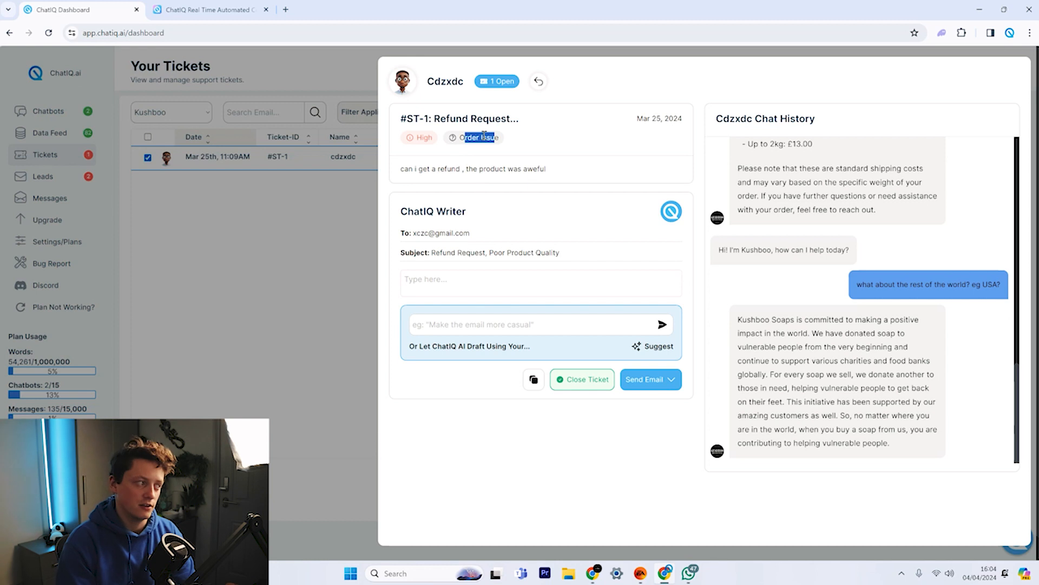
{"action": "left_click", "coordinate": [478, 152]}
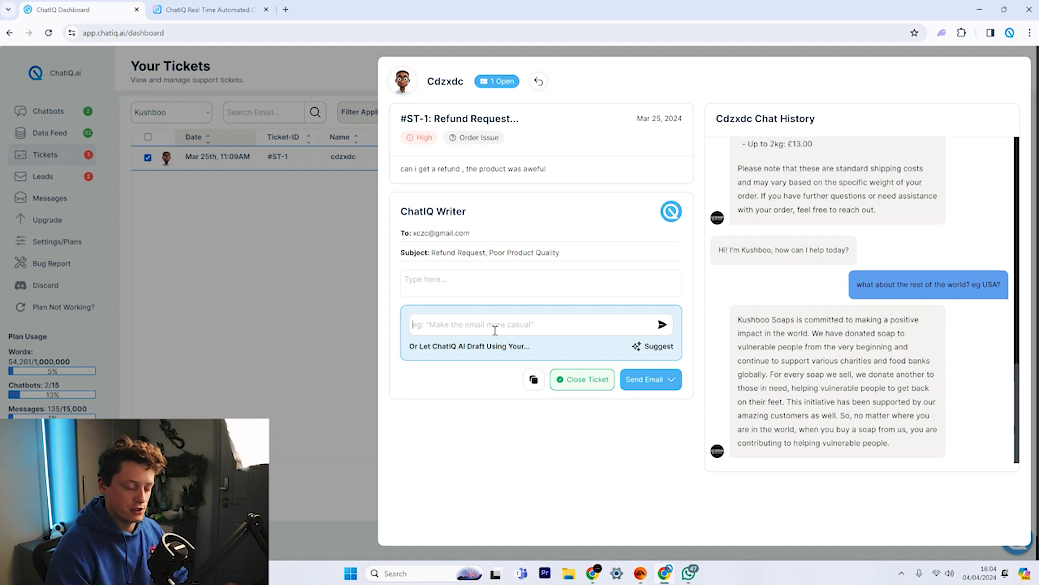
Paste a prompt requesting the order number and a product picture, and generate the draft.
{"action": "key", "text": "ctrl+v"}
{"action": "left_click_drag", "start_coordinate": [507, 327], "coordinate": [661, 325]}
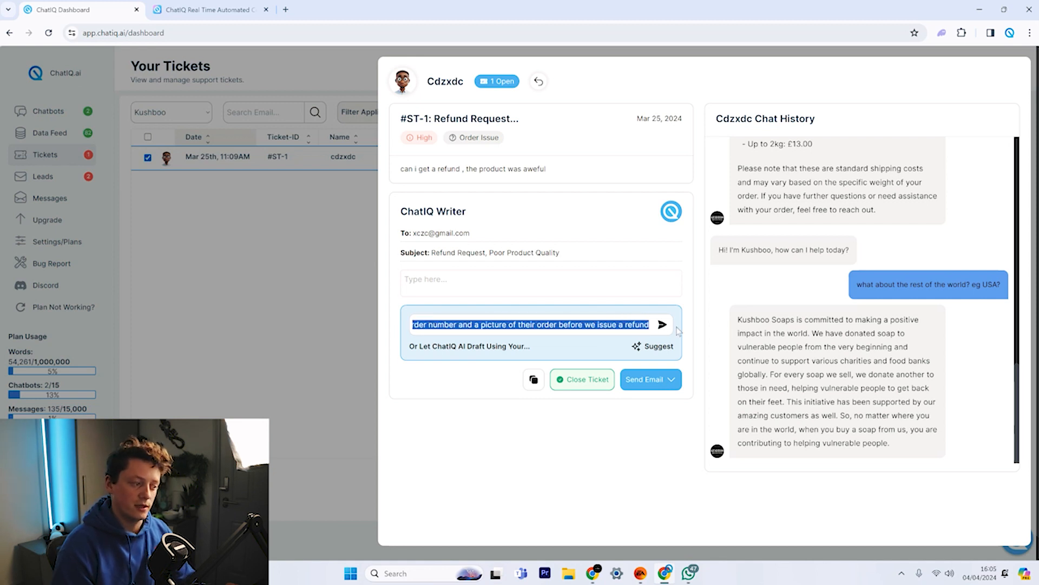
{"action": "left_click", "coordinate": [662, 325]}
{"action": "double_click", "coordinate": [616, 340]}
{"action": "triple_click", "coordinate": [616, 340]}
{"action": "left_click", "coordinate": [685, 310]}
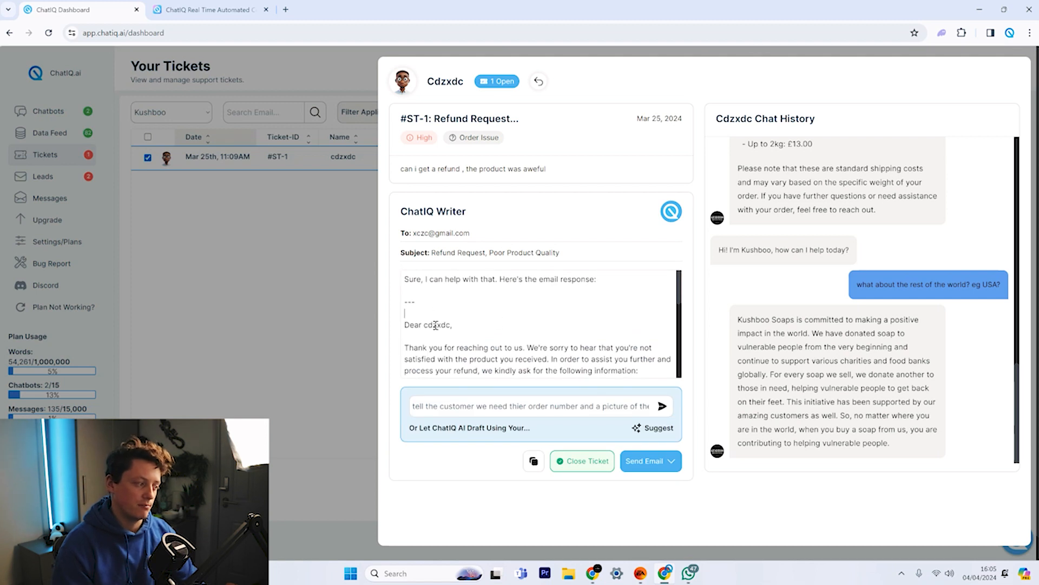
Delete the 'Sure, I can help…' preamble from the top of the draft.
{"action": "left_click_drag", "start_coordinate": [415, 304], "coordinate": [376, 279]}
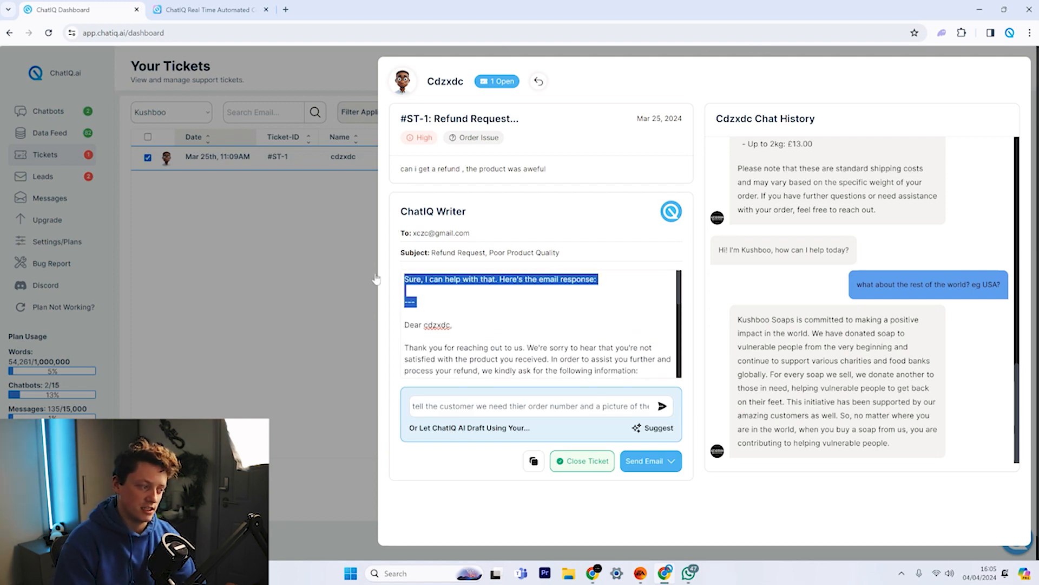
{"action": "key", "text": "BackSpace"}
{"action": "key", "text": "Delete"}
{"action": "double_click", "coordinate": [436, 279]}
Review the draft's item 2 asking for a picture of the product.
{"action": "scroll", "coordinate": [433, 322], "scroll_direction": "down", "scroll_amount": 2}
{"action": "scroll", "coordinate": [443, 320], "scroll_direction": "up", "scroll_amount": 2}
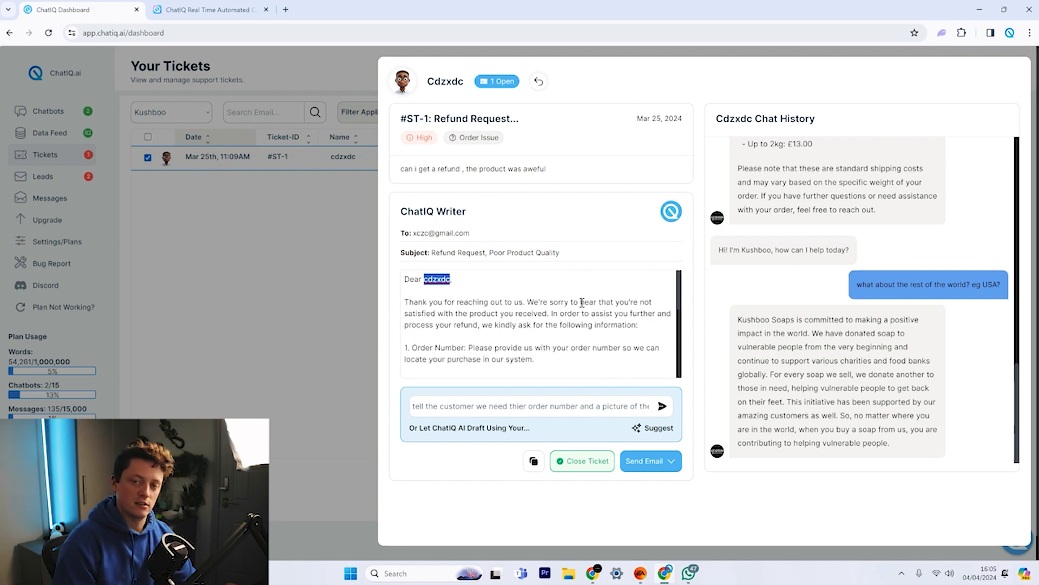
{"action": "scroll", "coordinate": [581, 307], "scroll_direction": "down", "scroll_amount": 2}
{"action": "scroll", "coordinate": [505, 309], "scroll_direction": "up", "scroll_amount": 2}
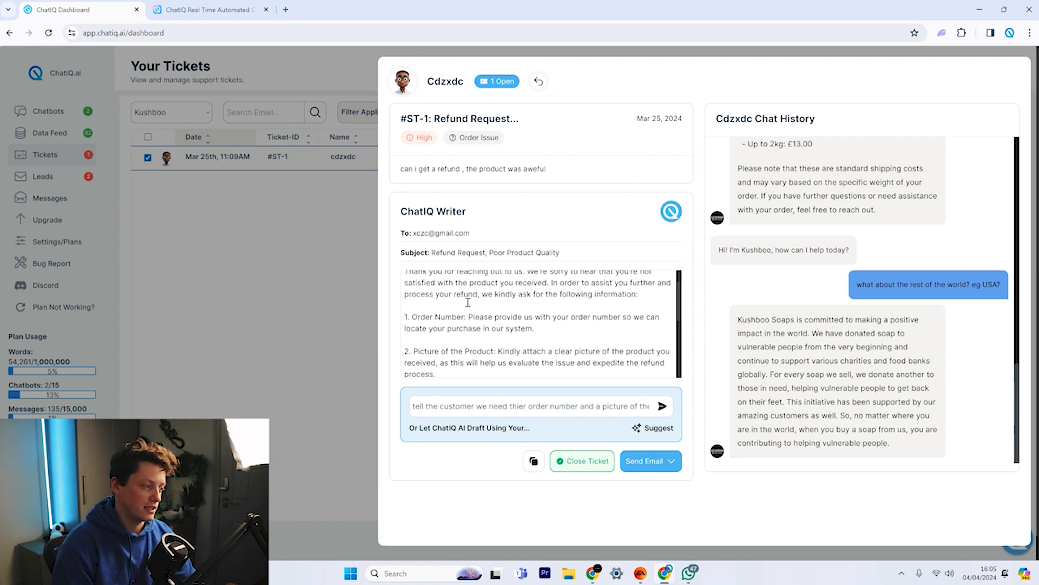
{"action": "mouse_move", "coordinate": [575, 325]}
{"action": "left_mouse_down"}
{"action": "mouse_move", "coordinate": [640, 325]}
{"action": "mouse_move", "coordinate": [594, 327]}
{"action": "left_mouse_up"}
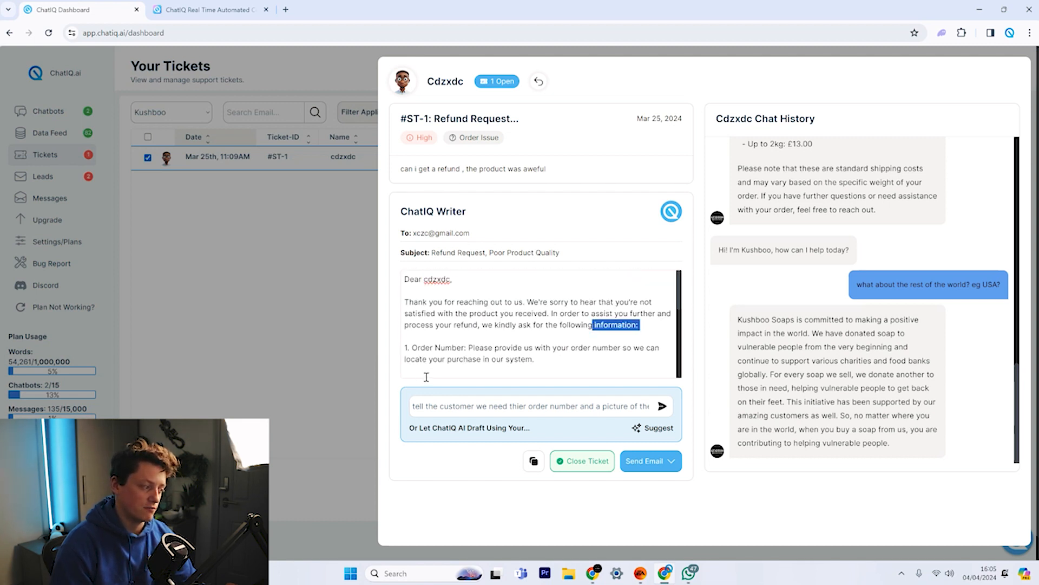
{"action": "scroll", "coordinate": [453, 352], "scroll_direction": "down", "scroll_amount": 1}
{"action": "left_click_drag", "start_coordinate": [441, 325], "coordinate": [406, 316]}
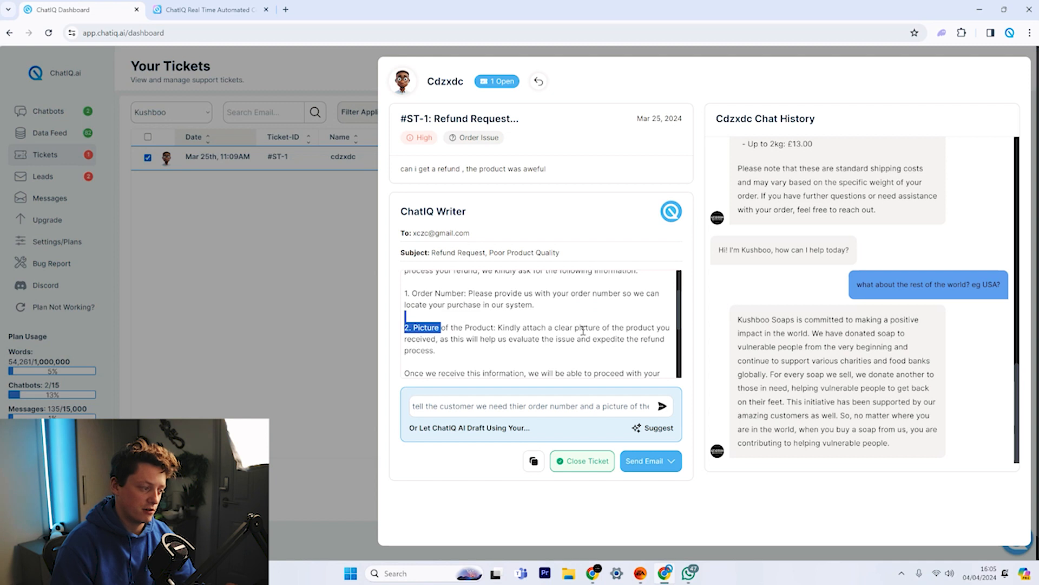
{"action": "left_click_drag", "start_coordinate": [582, 327], "coordinate": [638, 328]}
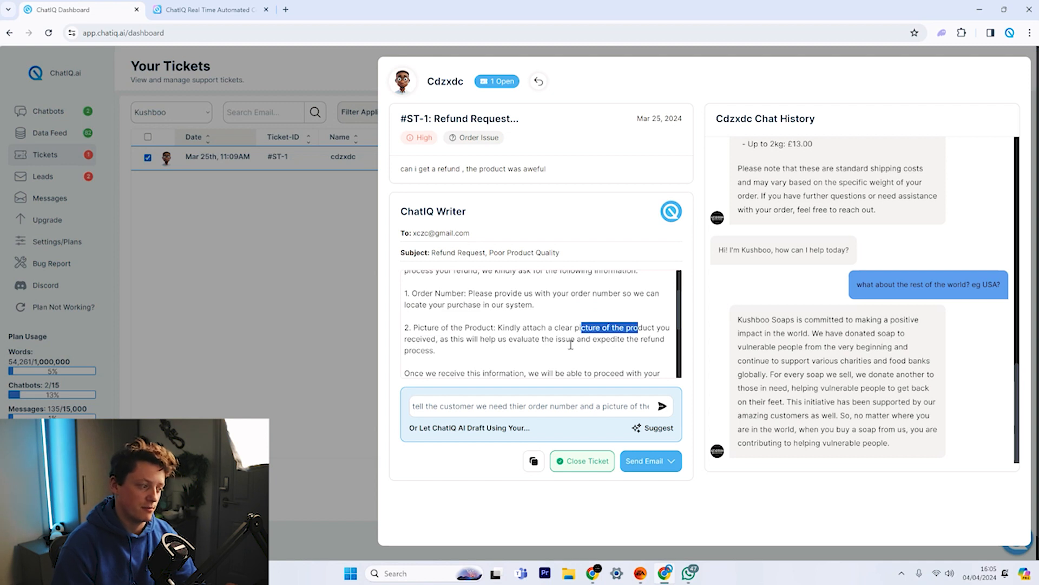
{"action": "scroll", "coordinate": [622, 346], "scroll_direction": "down", "scroll_amount": 3}
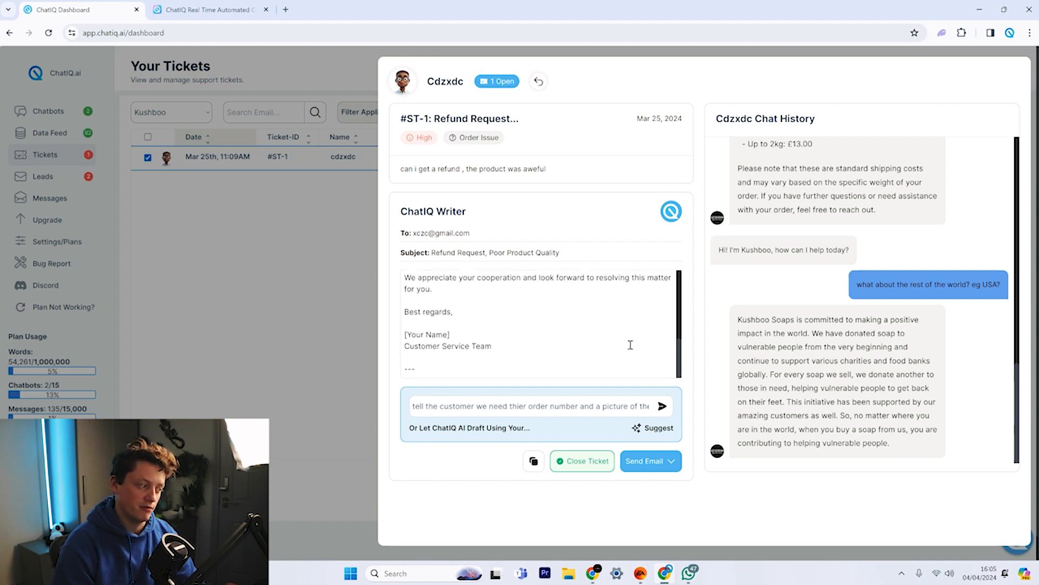
{"action": "scroll", "coordinate": [434, 364], "scroll_direction": "up", "scroll_amount": 1}
Replace [Your Name] with the sender's name and bring up the Send Email options.
{"action": "double_click", "coordinate": [421, 358]}
{"action": "triple_click", "coordinate": [422, 359]}
{"action": "type", "text": "Seb"}
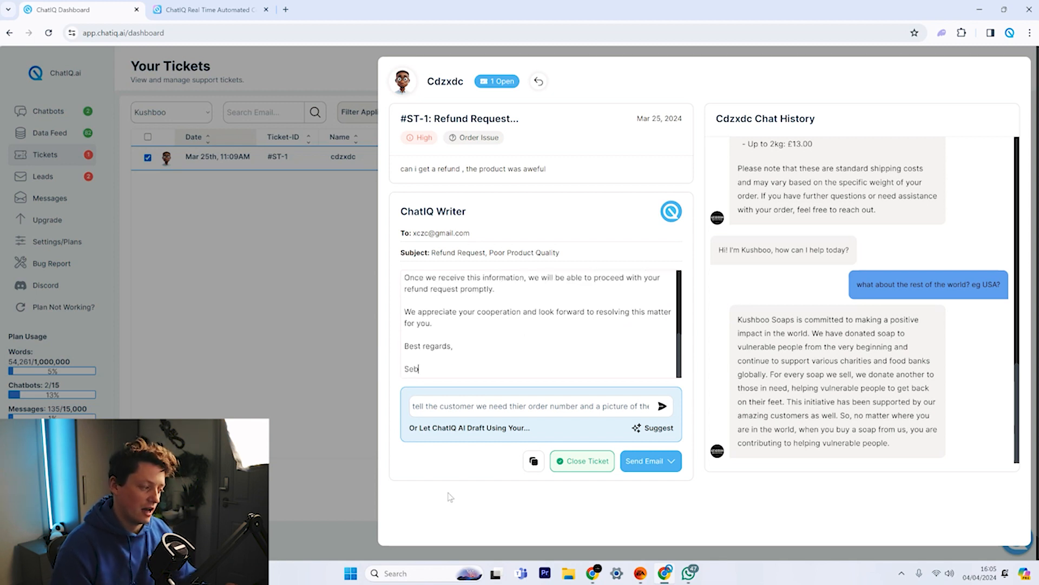
{"action": "left_click", "coordinate": [644, 464]}
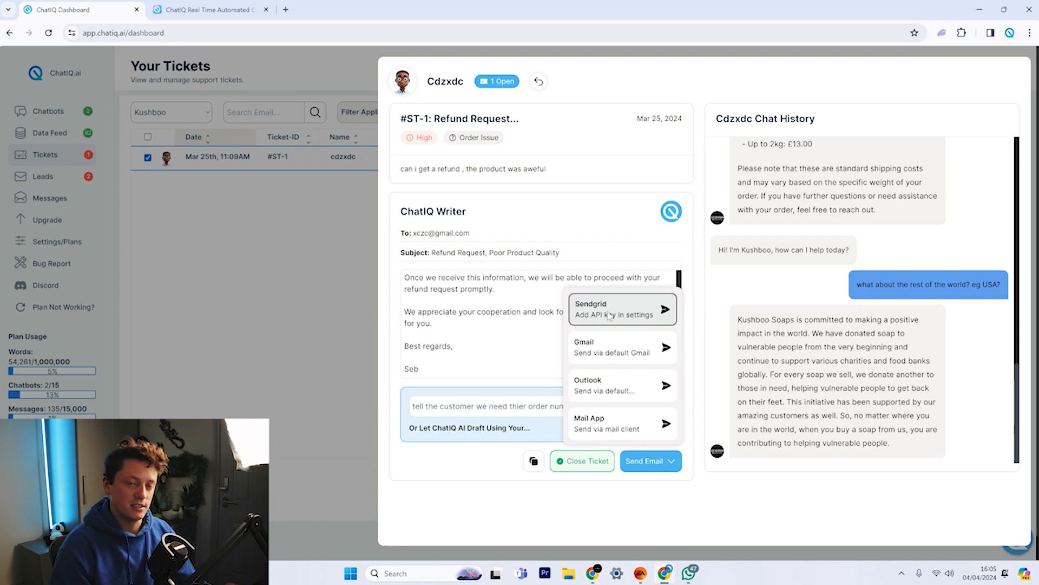
Close the reply and check the empty Sendgrid API key field under Integrations.
{"action": "left_click", "coordinate": [249, 346]}
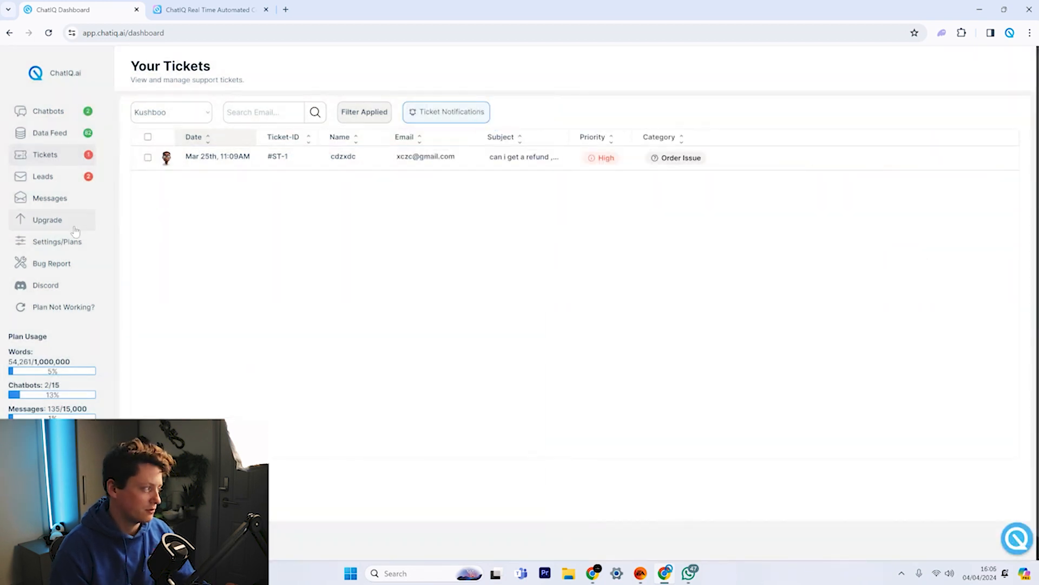
{"action": "left_click", "coordinate": [80, 250]}
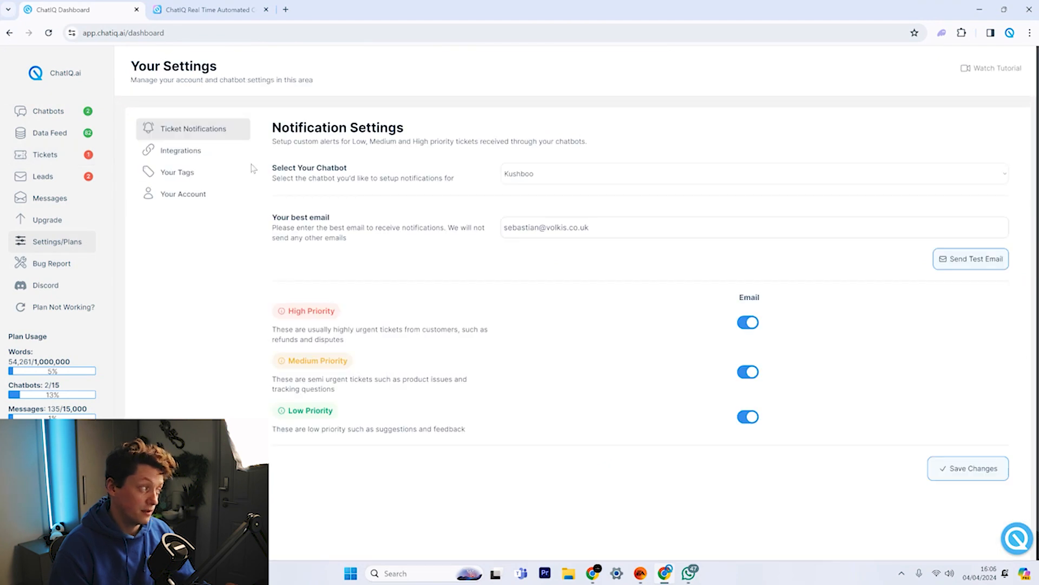
{"action": "left_click", "coordinate": [195, 154]}
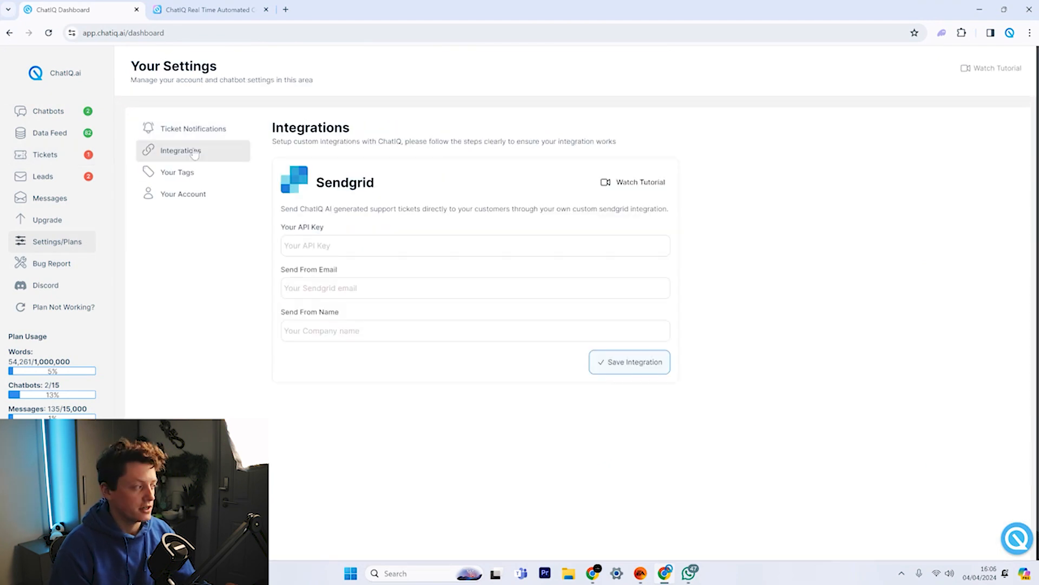
{"action": "left_click", "coordinate": [321, 240]}
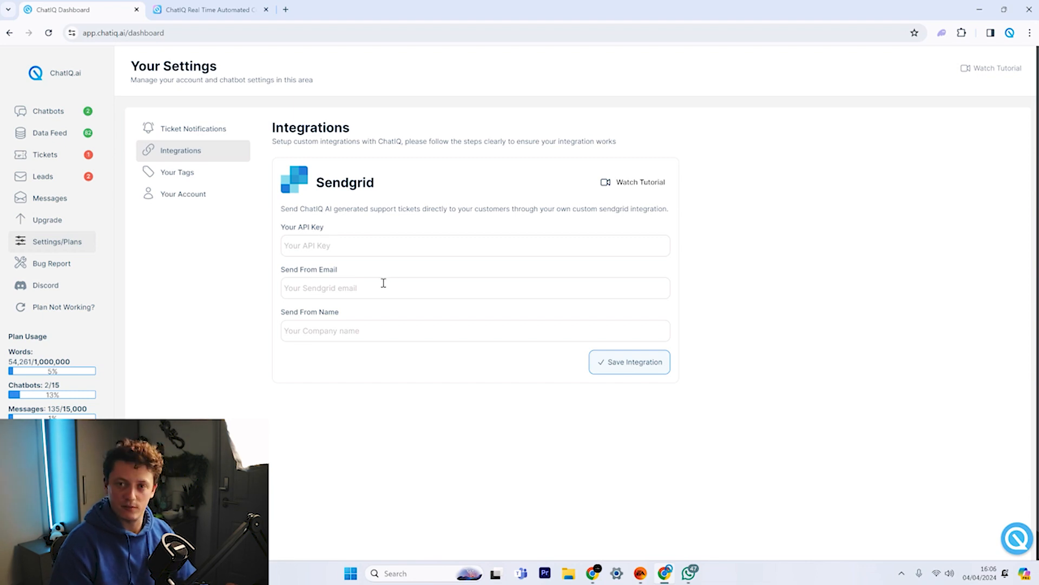
Recheck the #ST-1 reply's send options, then close it and open the chatbot playground.
{"action": "left_click", "coordinate": [70, 155]}
{"action": "left_click", "coordinate": [215, 162]}
{"action": "left_click", "coordinate": [920, 398]}
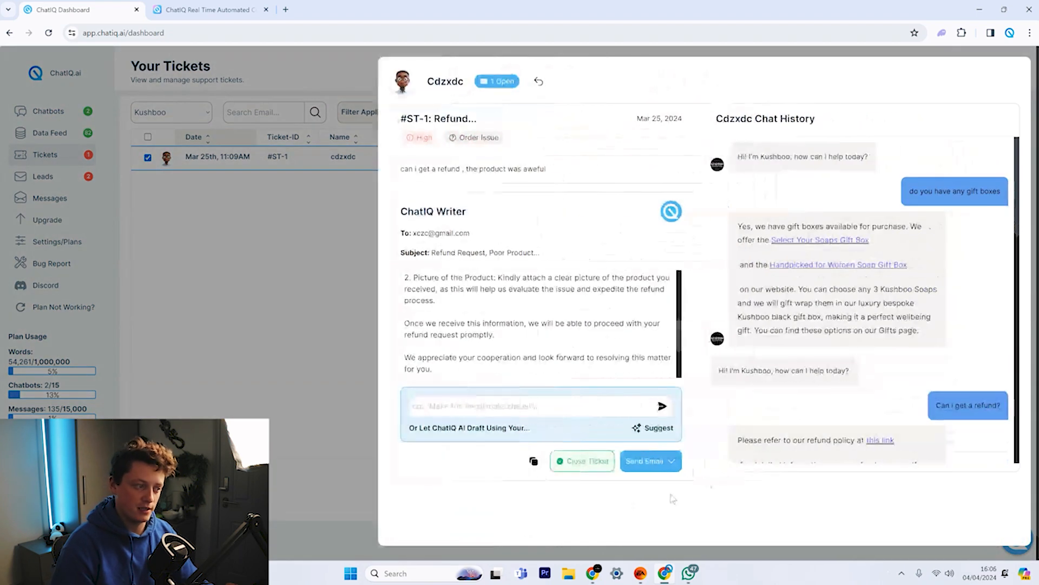
{"action": "left_click", "coordinate": [637, 465]}
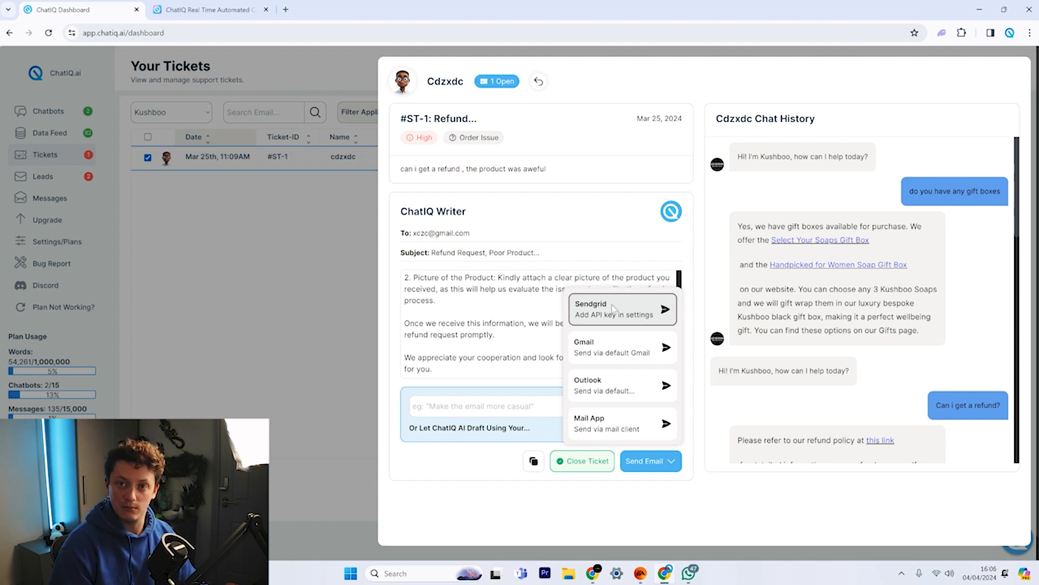
{"action": "left_click", "coordinate": [243, 226]}
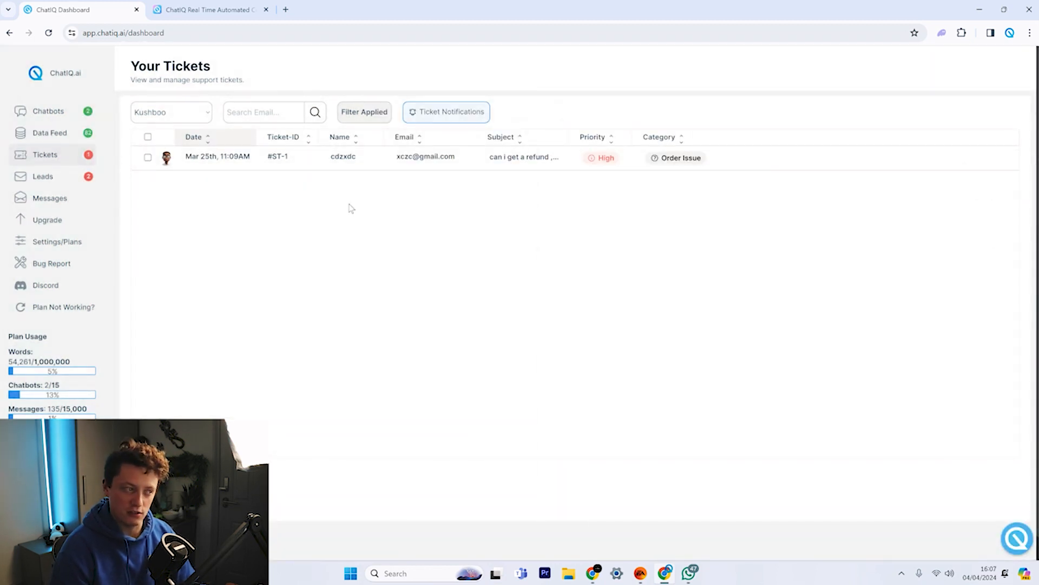
{"action": "left_click", "coordinate": [34, 112]}
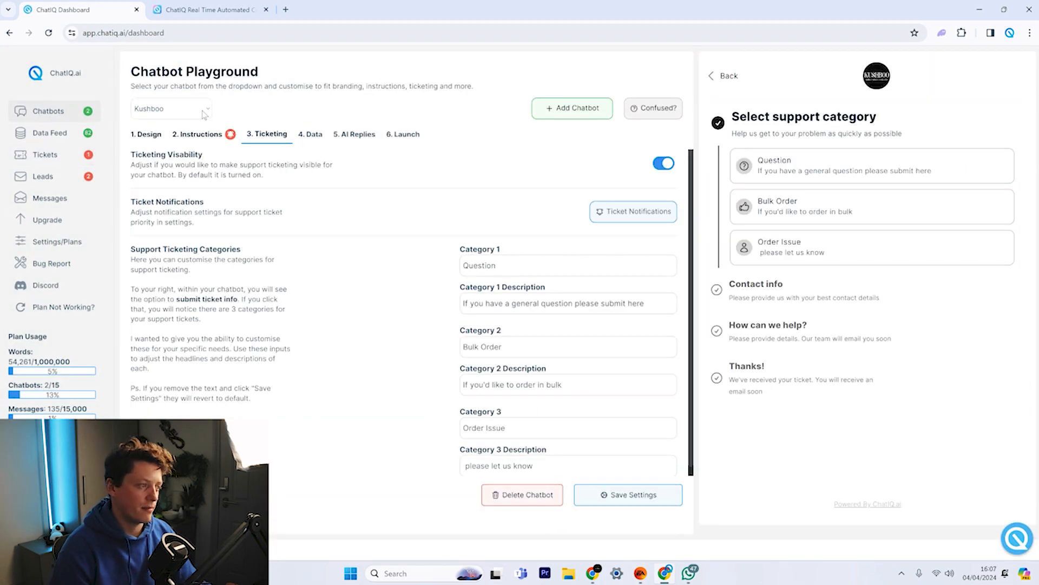
Look through the 4. Data and 5. AI Replies tabs, then return to 1. Design.
{"action": "left_click", "coordinate": [734, 77]}
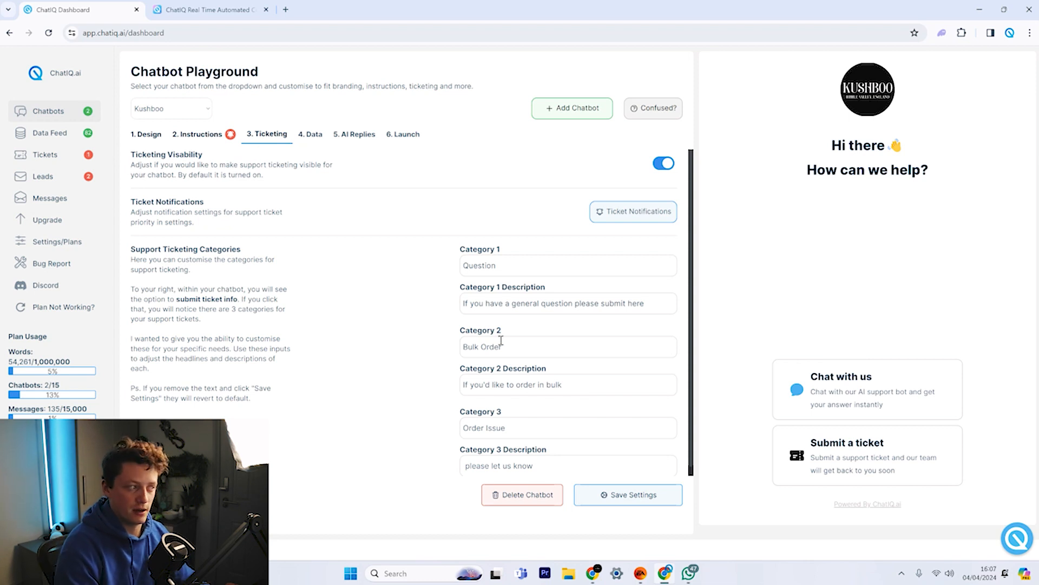
{"action": "left_click", "coordinate": [309, 133]}
{"action": "scroll", "coordinate": [360, 356], "scroll_direction": "down", "scroll_amount": 5}
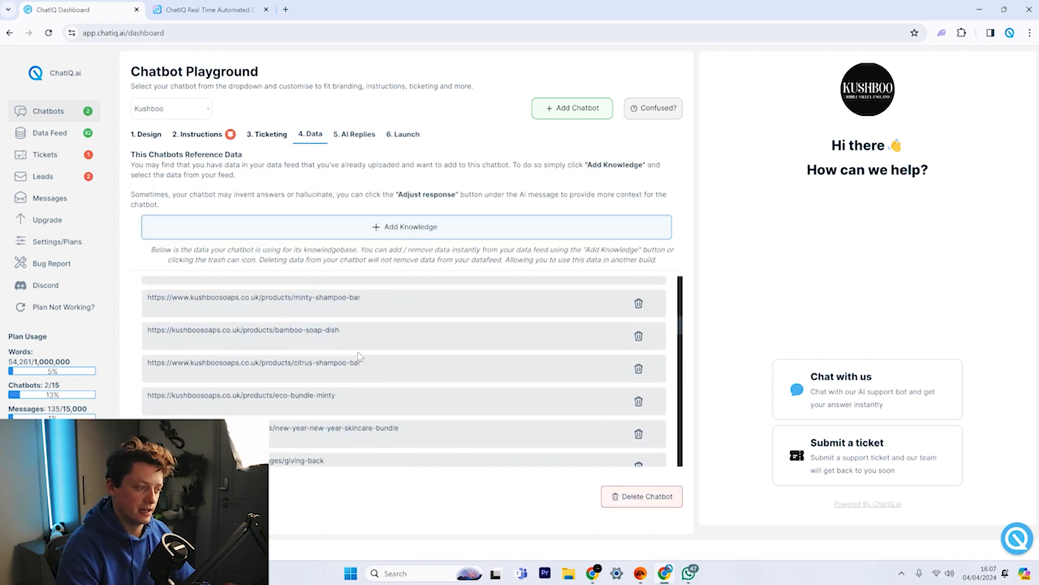
{"action": "left_click", "coordinate": [354, 134]}
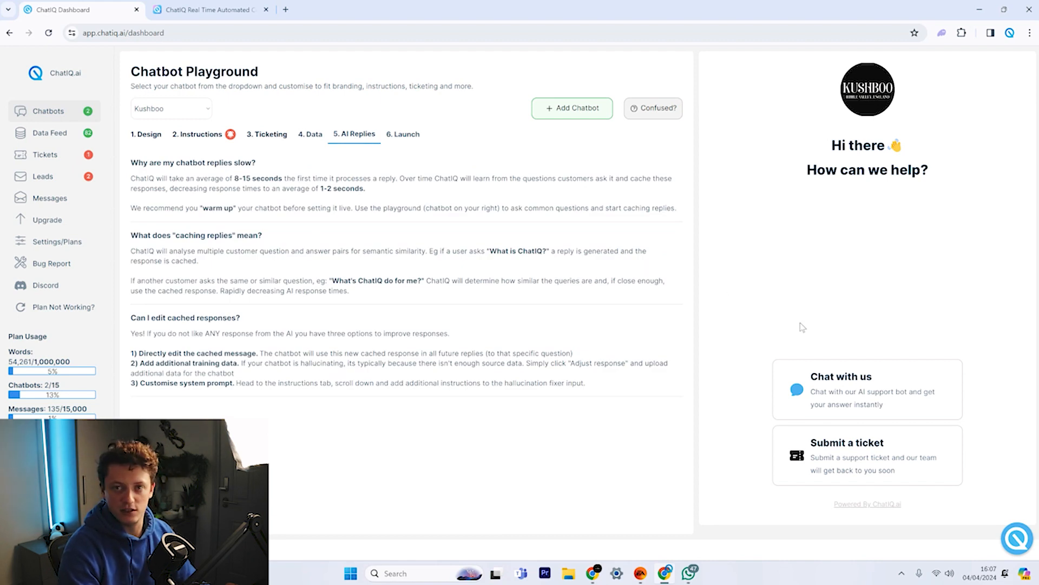
{"action": "left_click", "coordinate": [837, 450]}
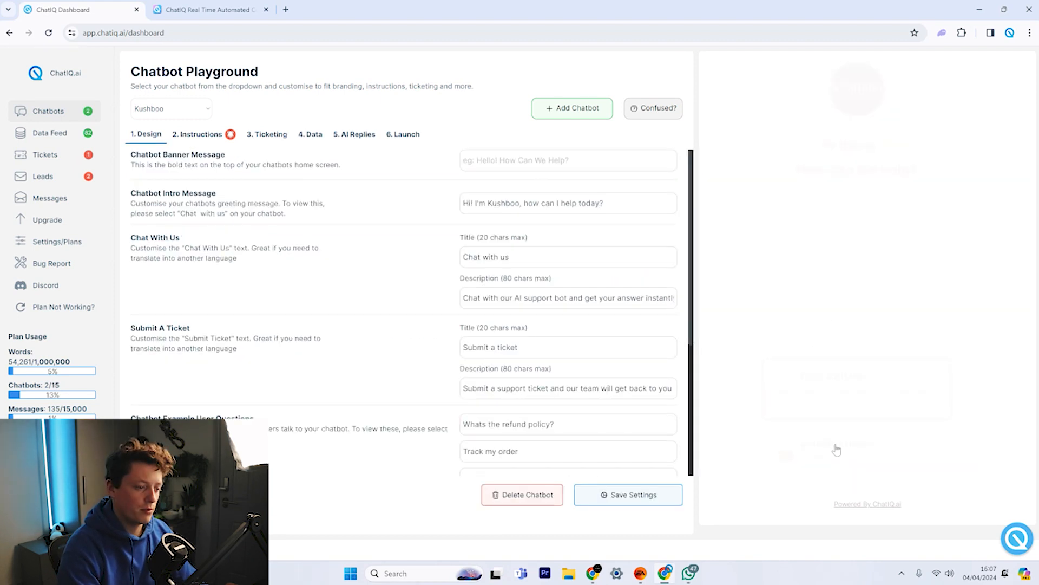
Ask the preview chatbot 'recommend me a product for dry akin'.
{"action": "left_click", "coordinate": [785, 486]}
{"action": "type", "text": "reco"}
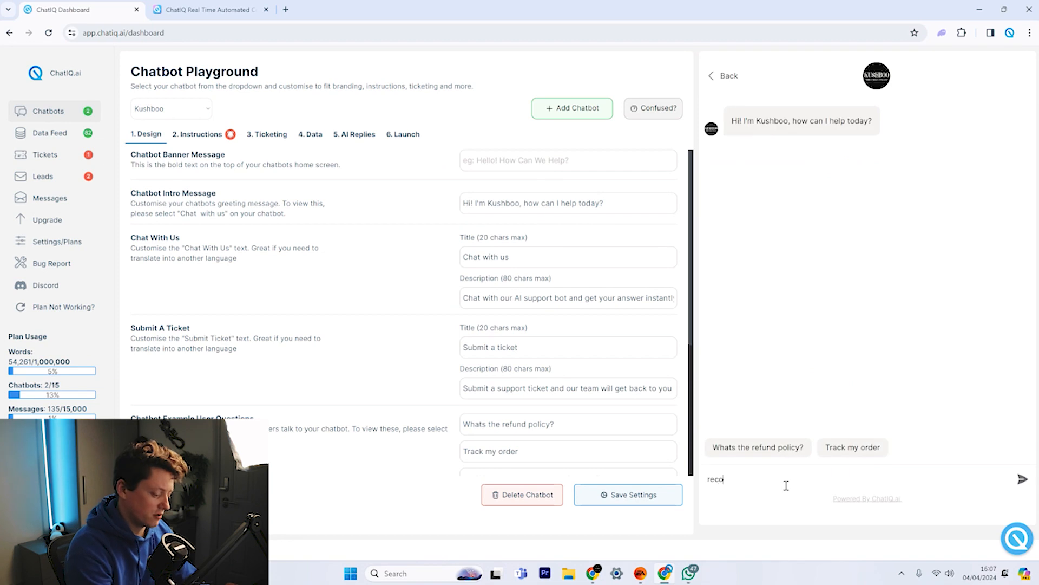
{"action": "type", "text": "mmend me a product for dry akin"}
{"action": "key", "text": "Return"}
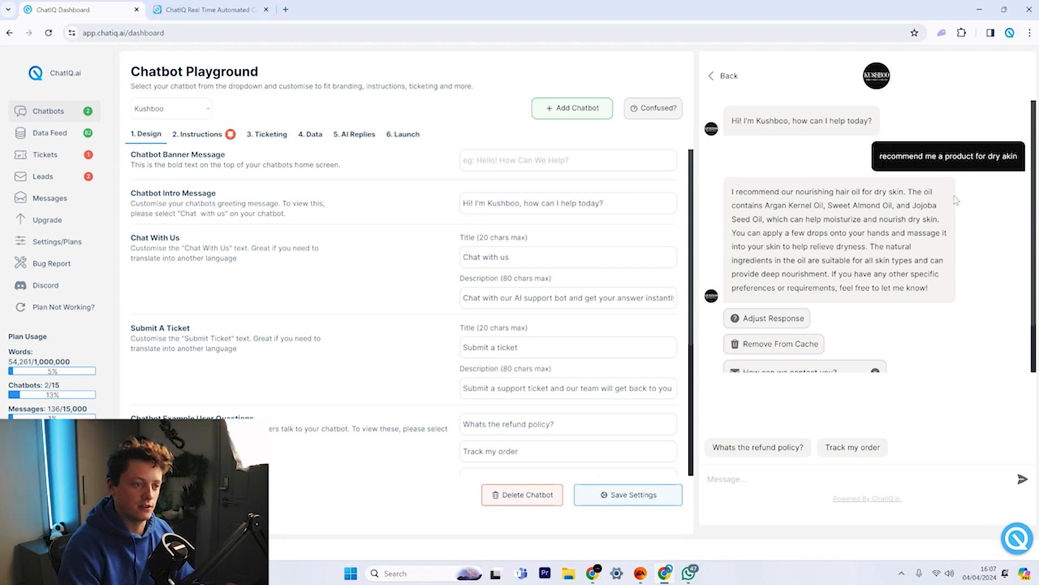
Dismiss the contact email box and resend the question, getting the nourishing hair oil recommendation.
{"action": "triple_click", "coordinate": [925, 156]}
{"action": "key", "text": "ctrl+c"}
{"action": "left_click", "coordinate": [958, 206]}
{"action": "left_click", "coordinate": [794, 482]}
{"action": "key", "text": "ctrl+v"}
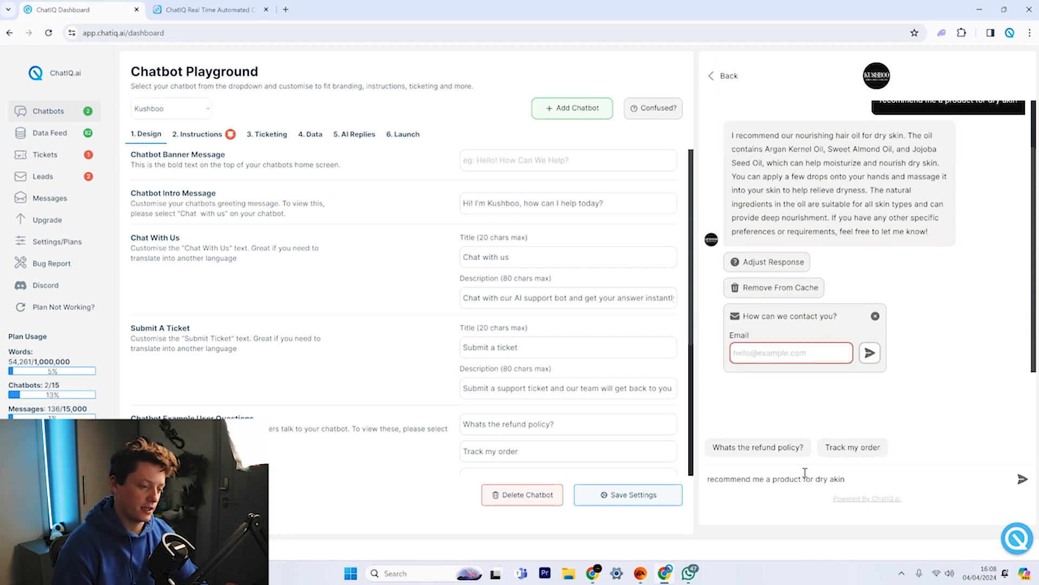
{"action": "left_click", "coordinate": [875, 315]}
{"action": "left_click", "coordinate": [1022, 479]}
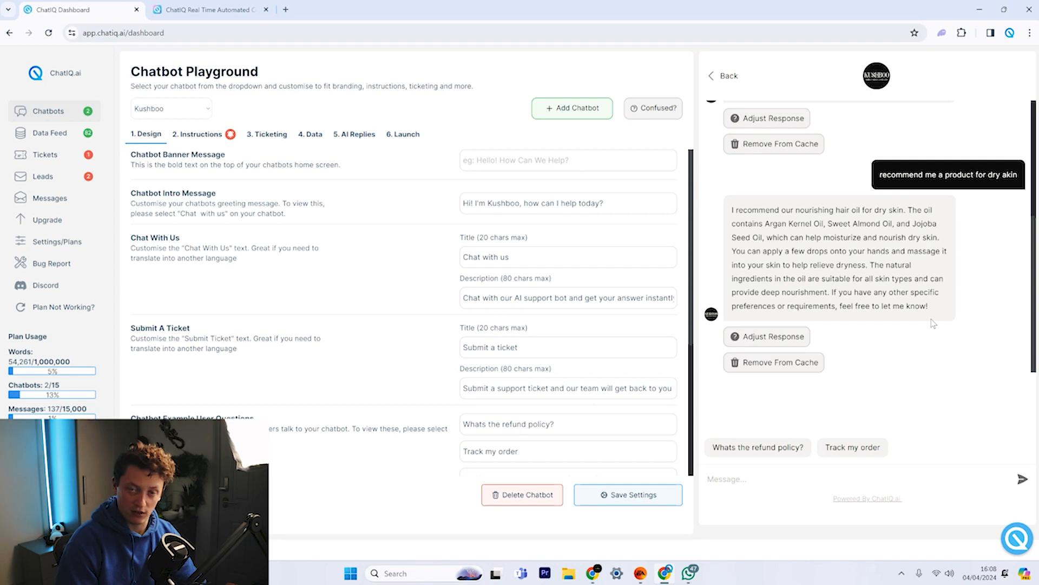
{"action": "double_click", "coordinate": [778, 238]}
{"action": "scroll", "coordinate": [781, 236], "scroll_direction": "up", "scroll_amount": 3}
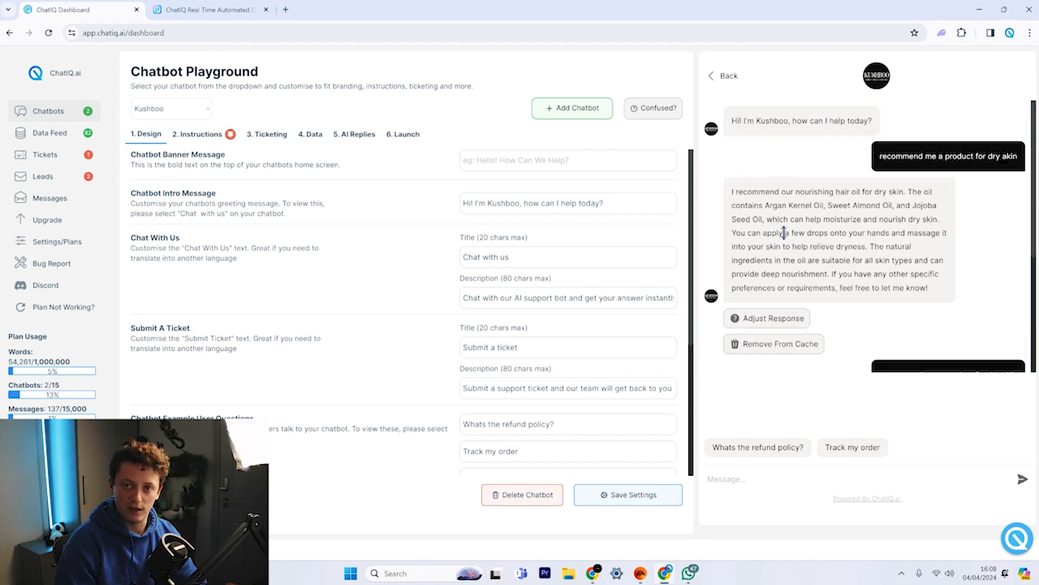
{"action": "left_click", "coordinate": [786, 319]}
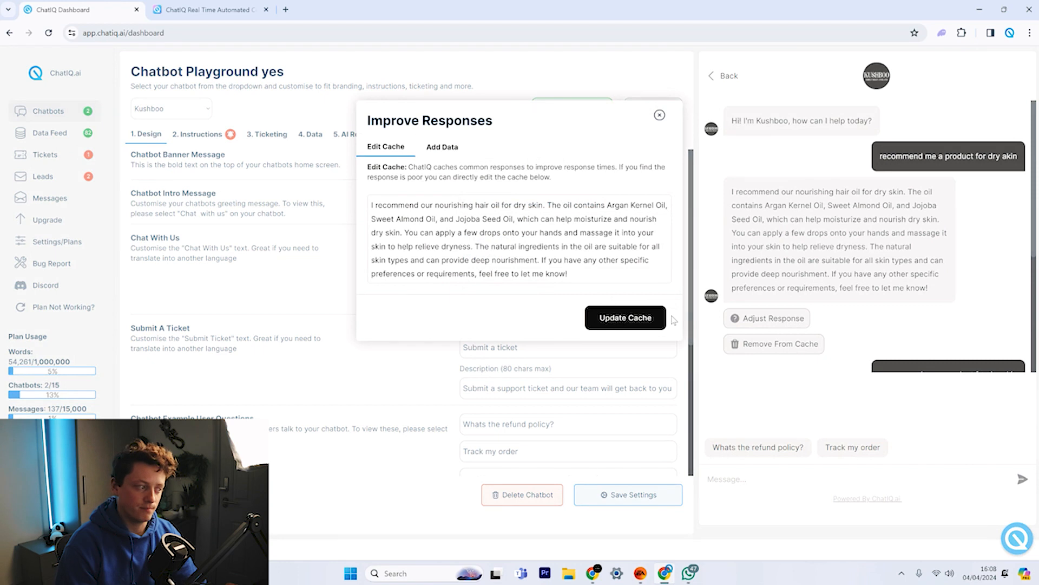
{"action": "left_click", "coordinate": [407, 234]}
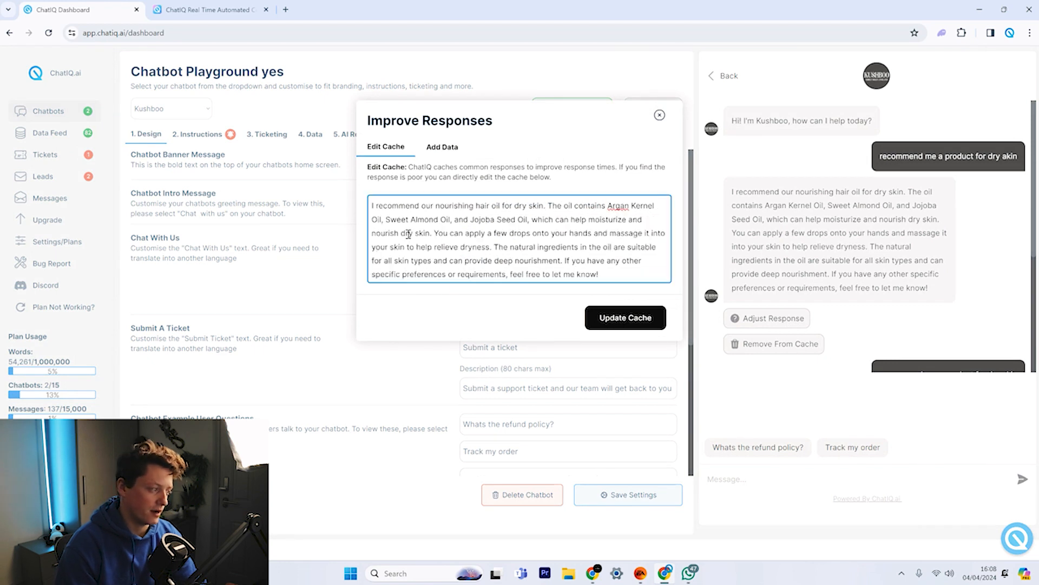
{"action": "key", "text": "Return"}
{"action": "key", "text": "Return"}
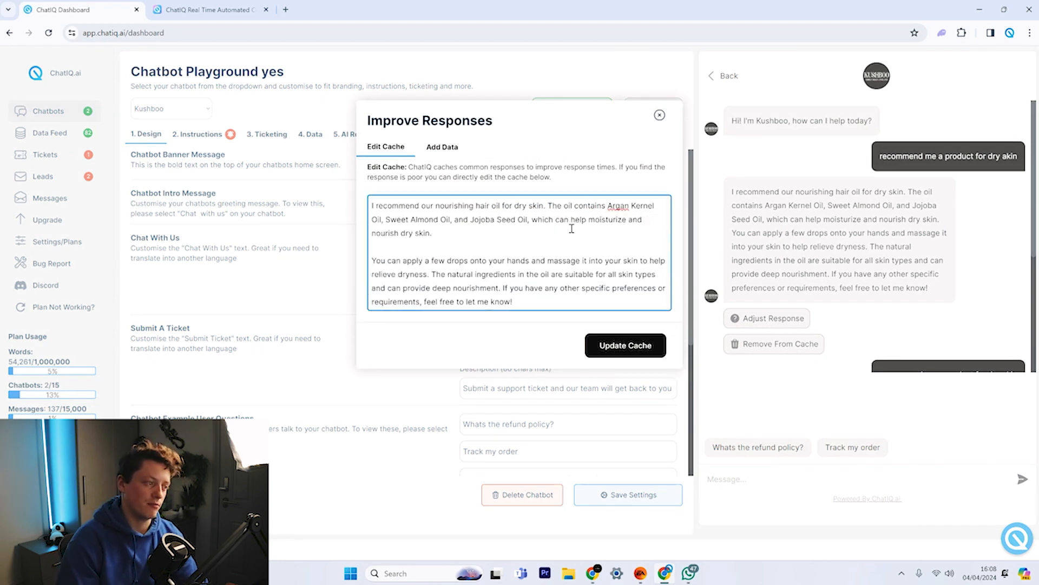
{"action": "left_click", "coordinate": [518, 306]}
{"action": "key", "text": "Return"}
{"action": "key", "text": "Return"}
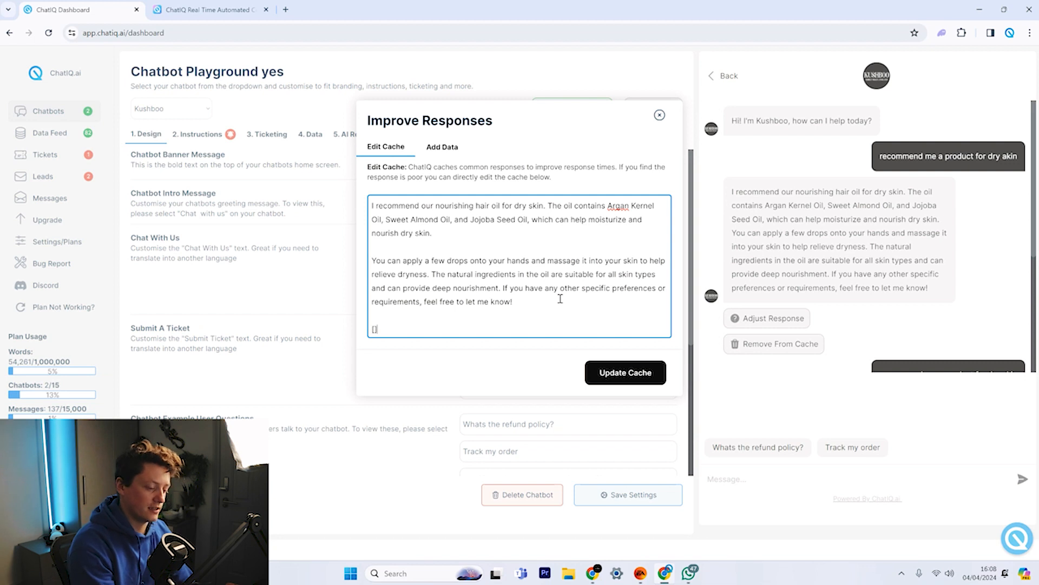
{"action": "type", "text": "[Click Here"}
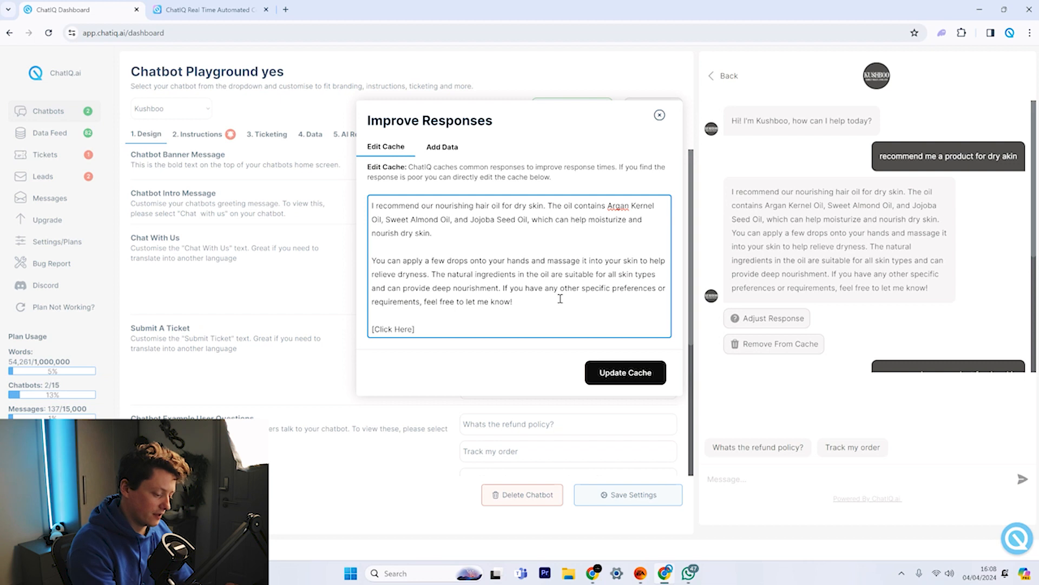
{"action": "type", "text": "](www.google.co"}
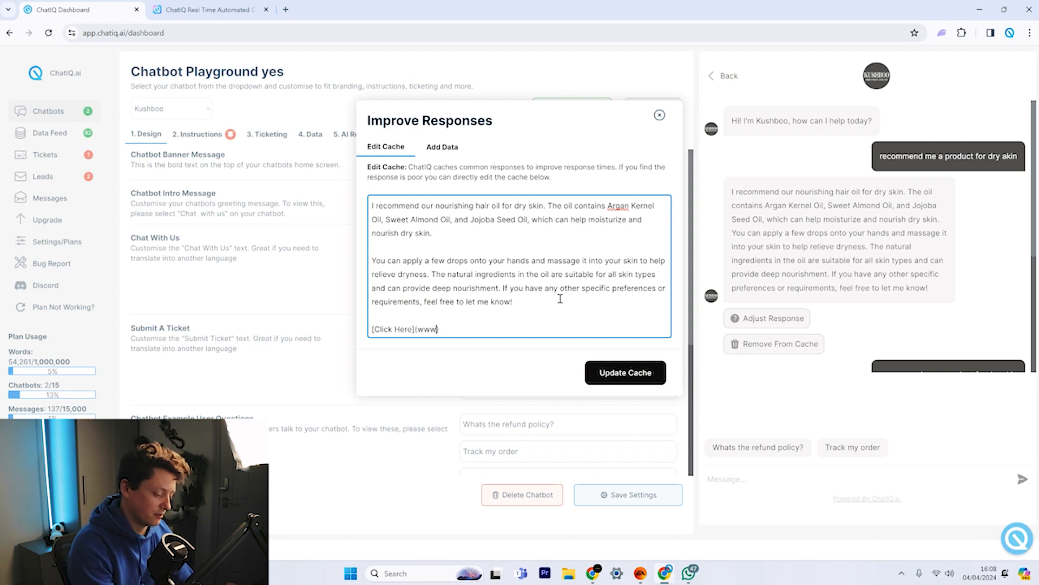
{"action": "type", "text": "m)"}
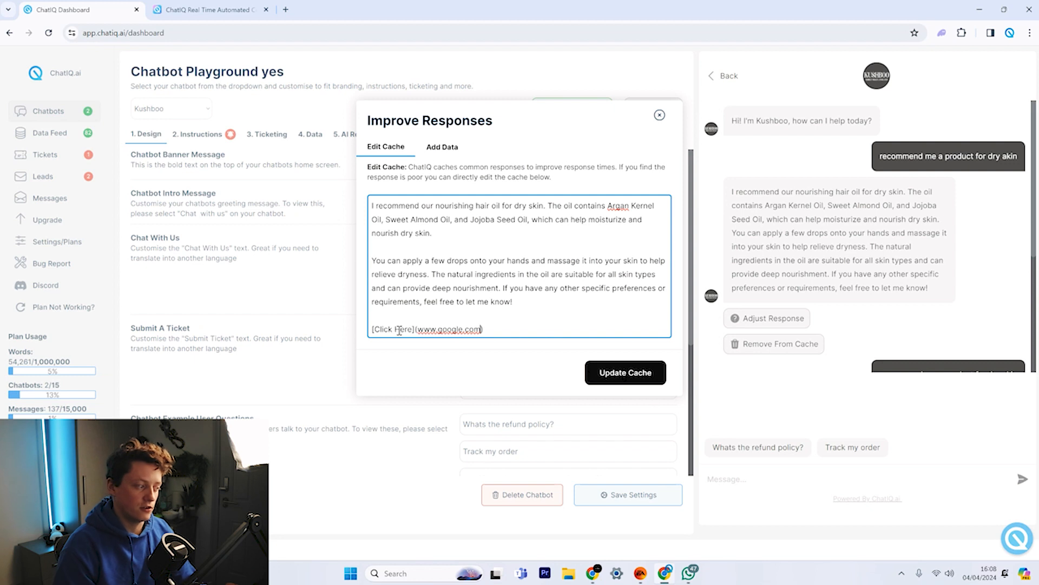
{"action": "left_click", "coordinate": [625, 373]}
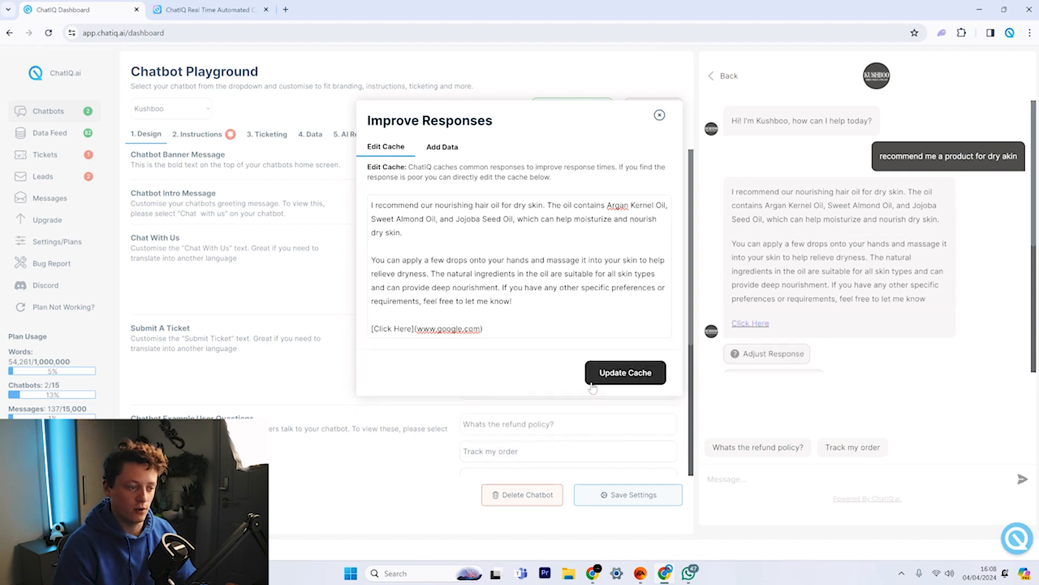
Close the editor, reload, and retest 'recommend me a product for dry akin' in the preview.
{"action": "left_click", "coordinate": [659, 115]}
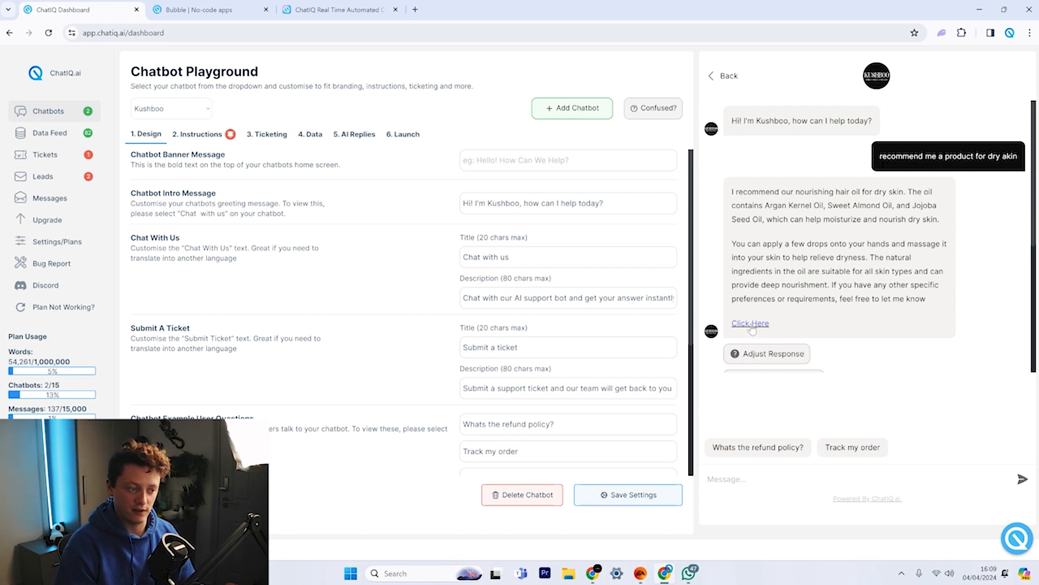
{"action": "left_click", "coordinate": [50, 33]}
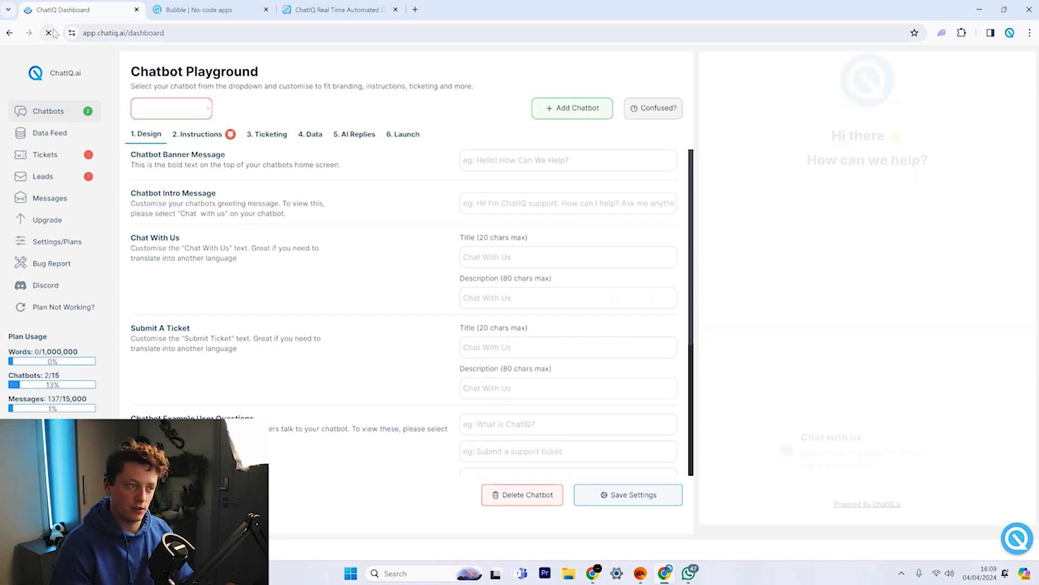
{"action": "left_click", "coordinate": [863, 386]}
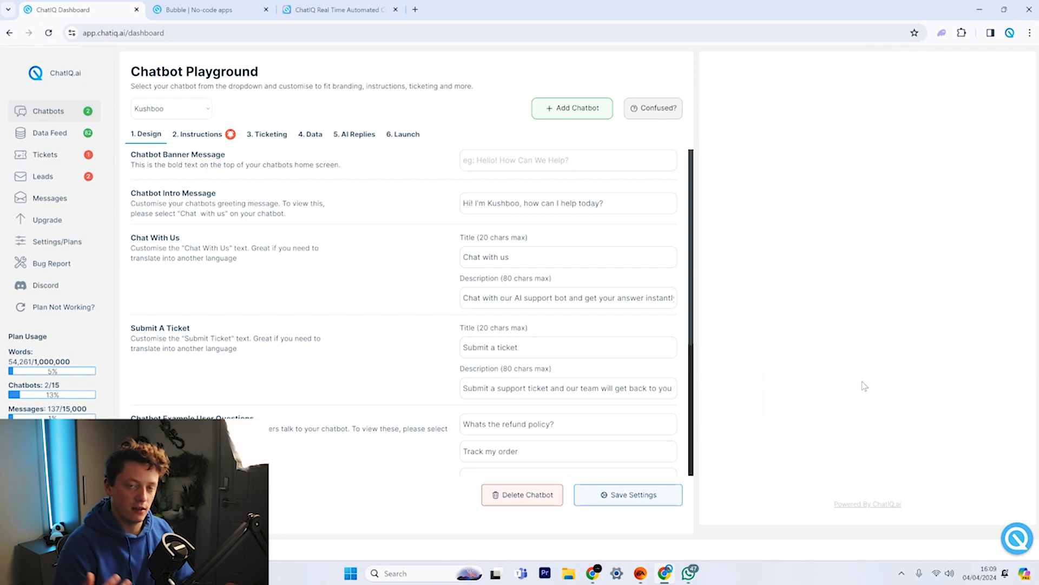
{"action": "left_click", "coordinate": [760, 477]}
{"action": "type", "text": "recommend me a product for dry akin"}
{"action": "key", "text": "Return"}
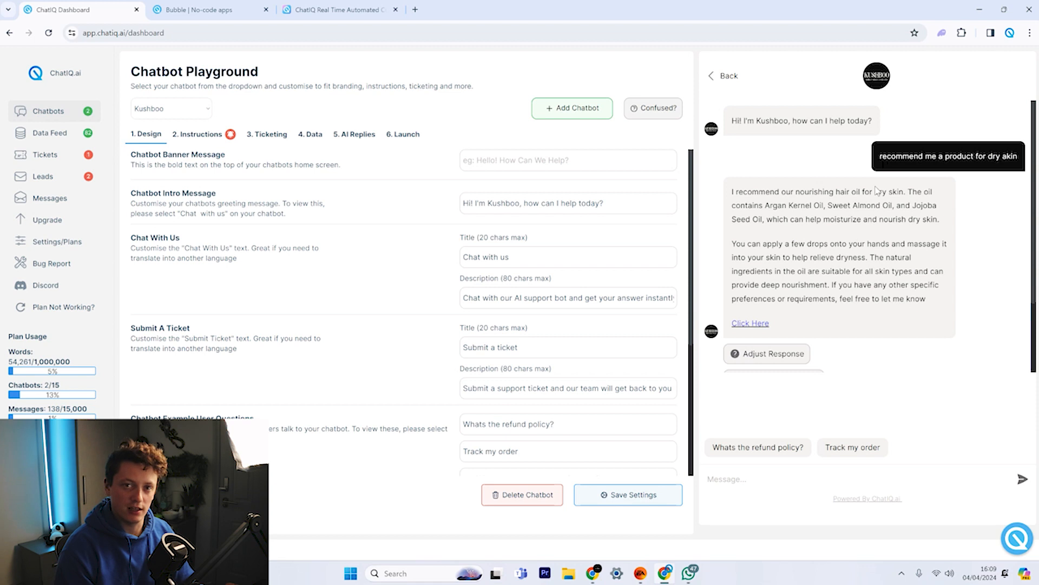
{"action": "scroll", "coordinate": [877, 192], "scroll_direction": "down", "scroll_amount": 2}
{"action": "scroll", "coordinate": [877, 191], "scroll_direction": "up", "scroll_amount": 2}
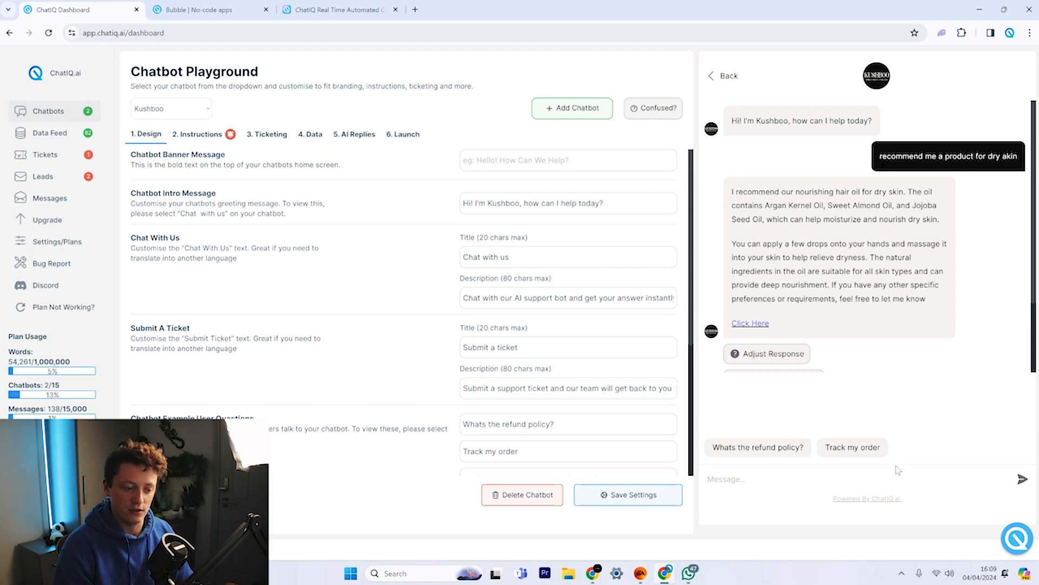
{"action": "scroll", "coordinate": [973, 236], "scroll_direction": "down", "scroll_amount": 2}
{"action": "scroll", "coordinate": [973, 236], "scroll_direction": "up", "scroll_amount": 2}
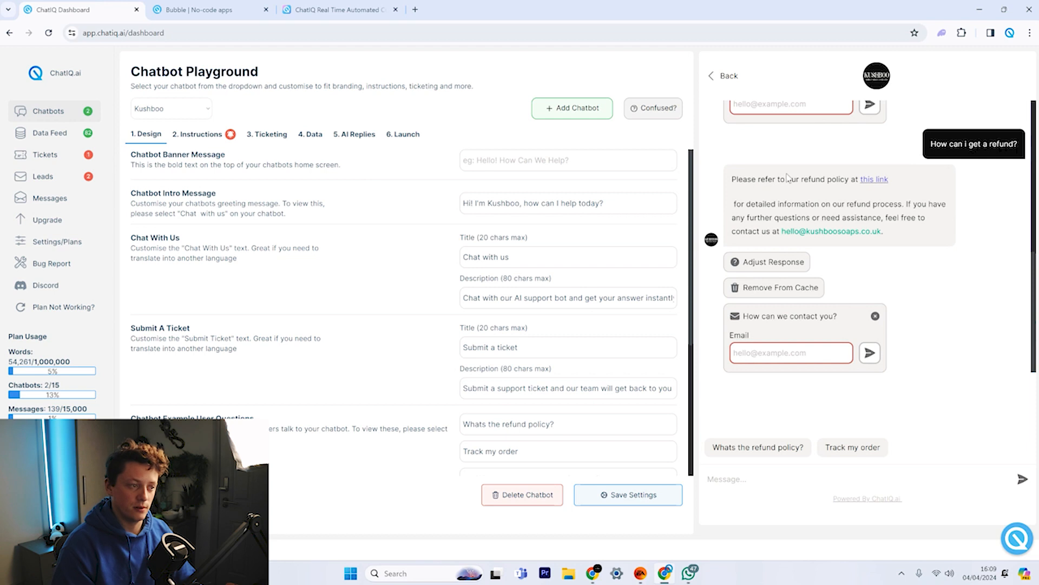
Verify the refund reply's link opens the refund policy page, then open that cached reply for editing.
{"action": "left_click", "coordinate": [874, 179]}
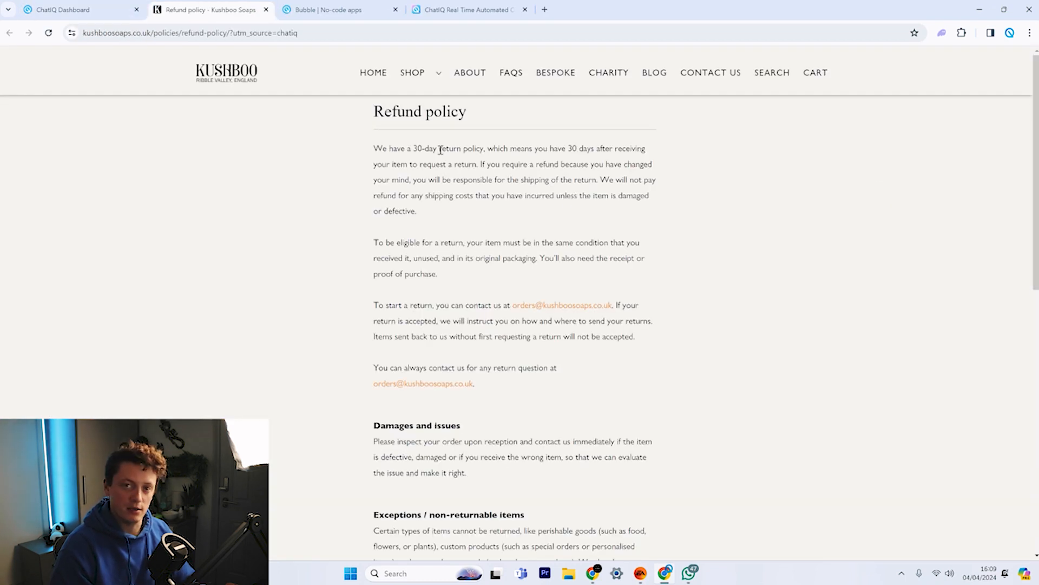
{"action": "left_click_drag", "start_coordinate": [362, 143], "coordinate": [523, 164]}
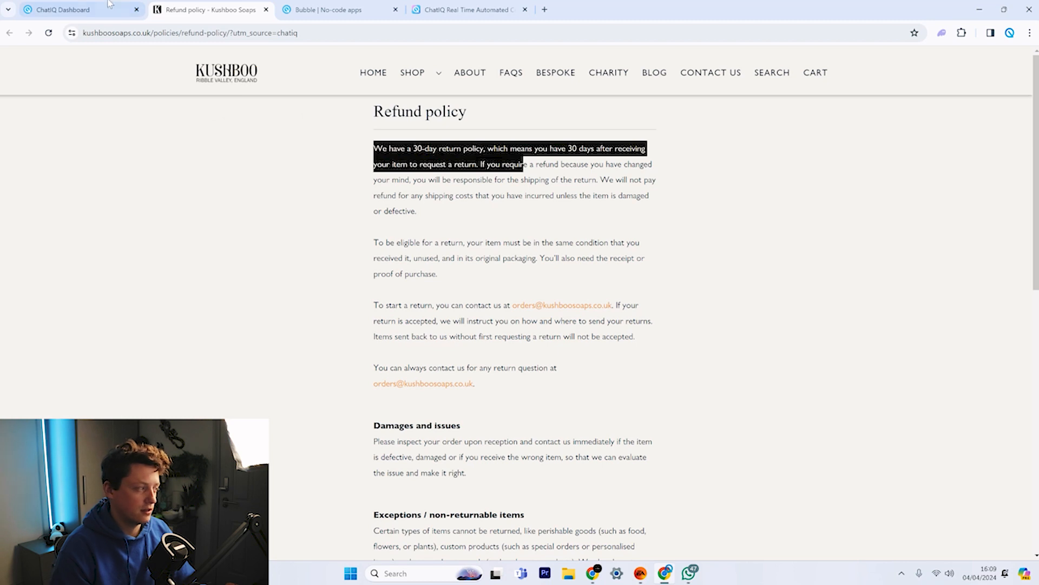
{"action": "left_click", "coordinate": [81, 10]}
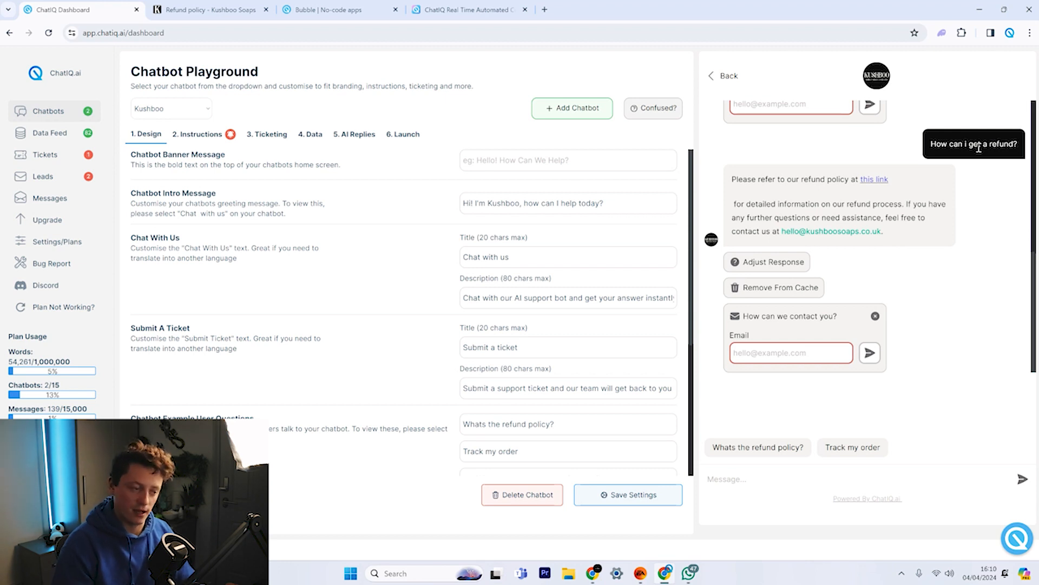
{"action": "left_click", "coordinate": [769, 263]}
Append 'cmd handoff' to the cached refund reply, update the cache, and start a support ticket in the preview.
{"action": "left_click", "coordinate": [617, 257]}
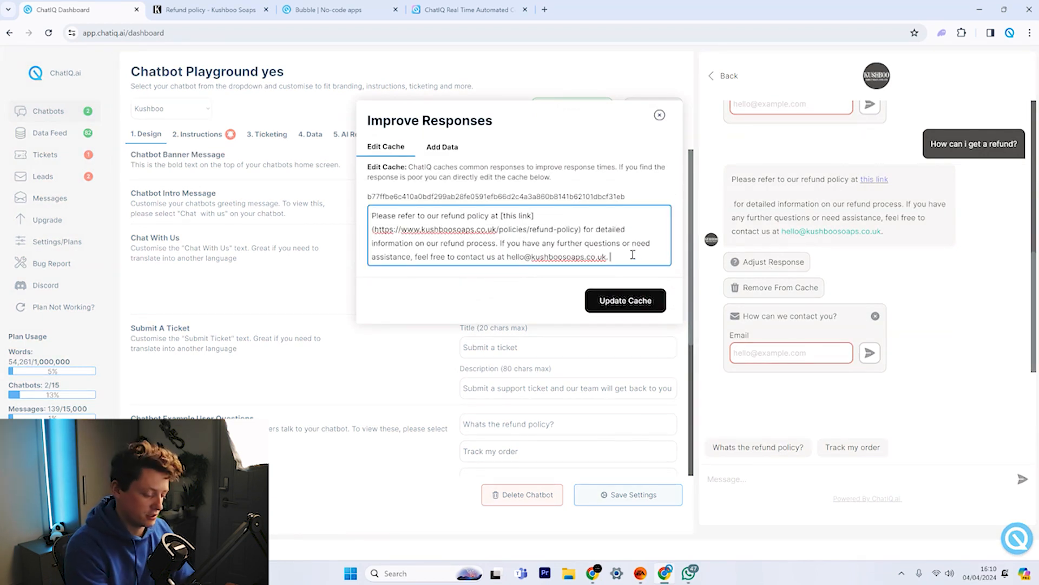
{"action": "type", "text": "cmd bandoff"}
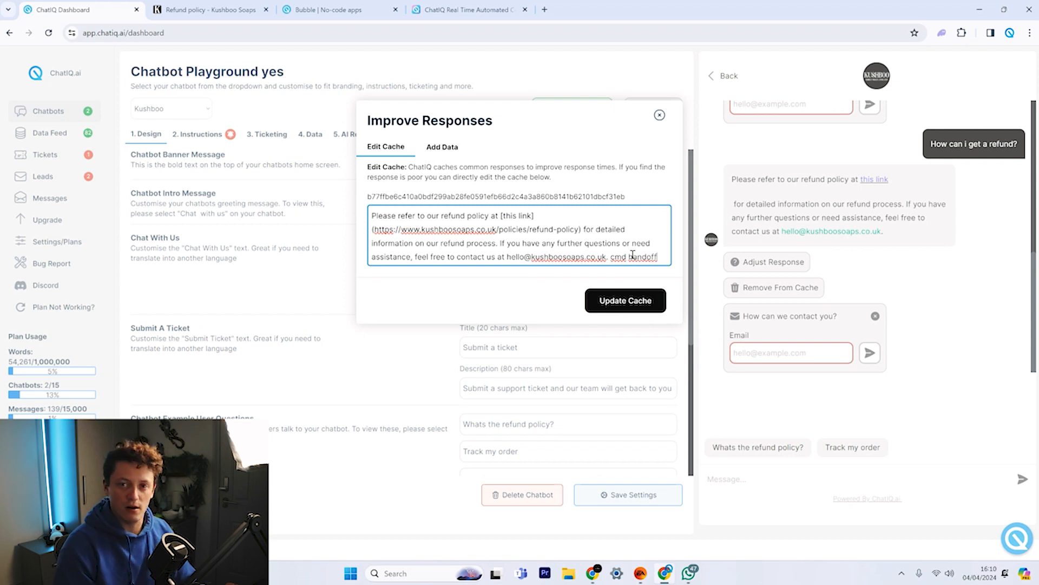
{"action": "left_click", "coordinate": [649, 305]}
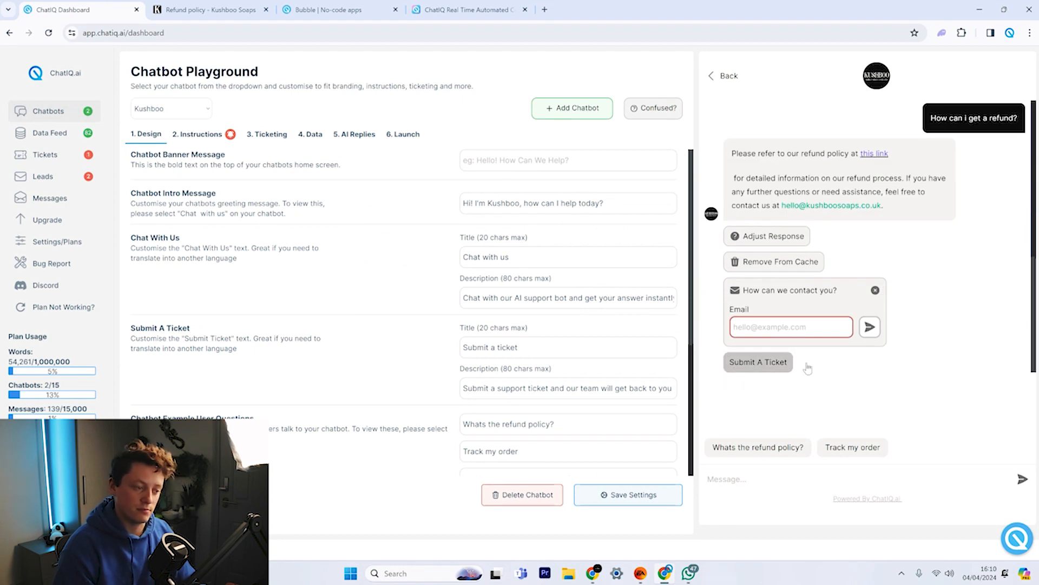
{"action": "left_click", "coordinate": [763, 369]}
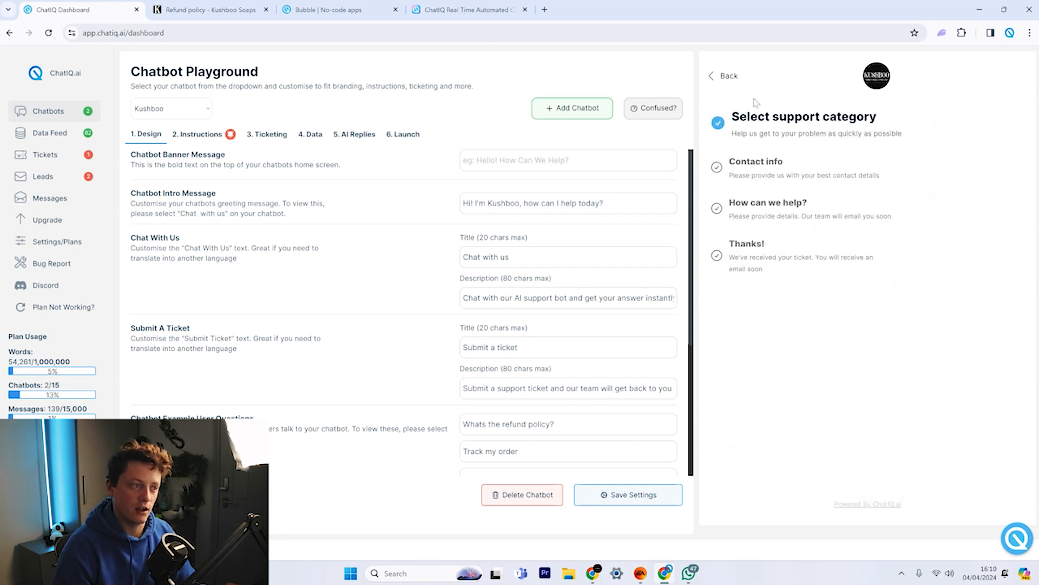
Return to the chatbot home, show the Launch instructions, and select the Corner Bubble Widget embed code.
{"action": "left_click", "coordinate": [709, 78]}
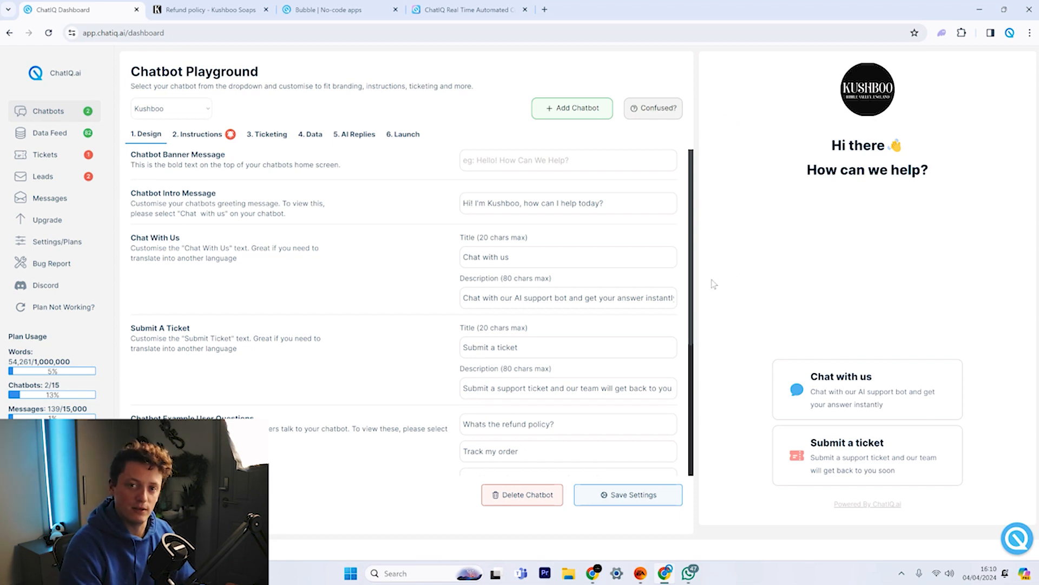
{"action": "left_click", "coordinate": [418, 137]}
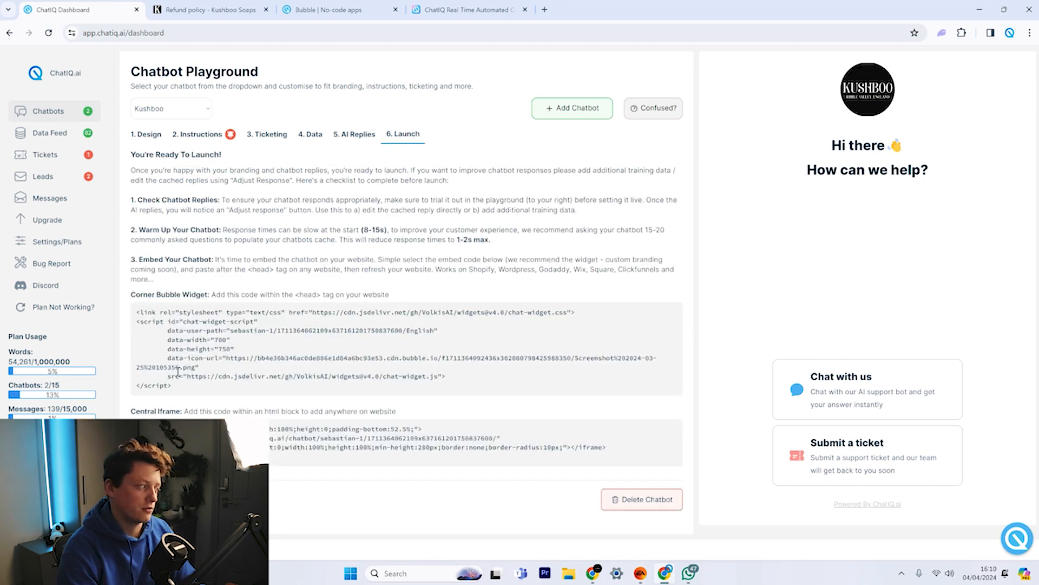
{"action": "left_click_drag", "start_coordinate": [180, 389], "coordinate": [132, 314]}
{"action": "key", "text": "ctrl+c"}
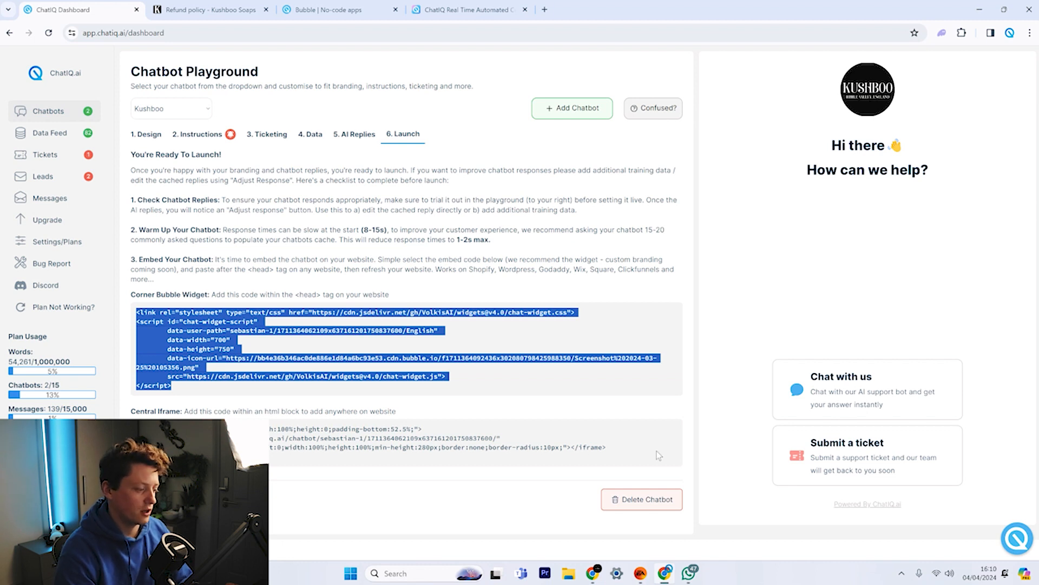
Log in to the Shopify admin and open the current theme's code editor.
{"action": "left_click", "coordinate": [592, 573]}
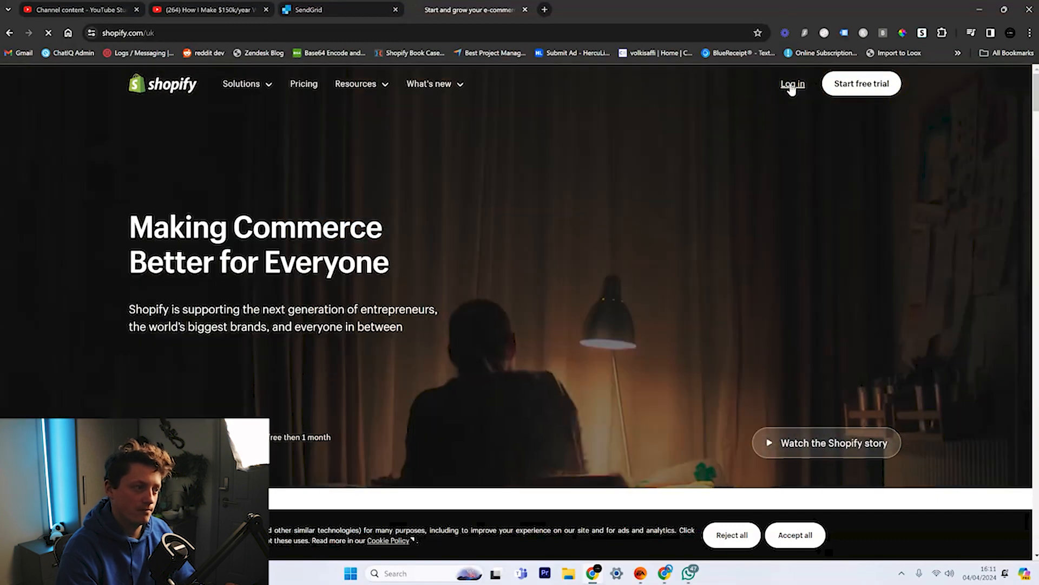
{"action": "left_click", "coordinate": [793, 84]}
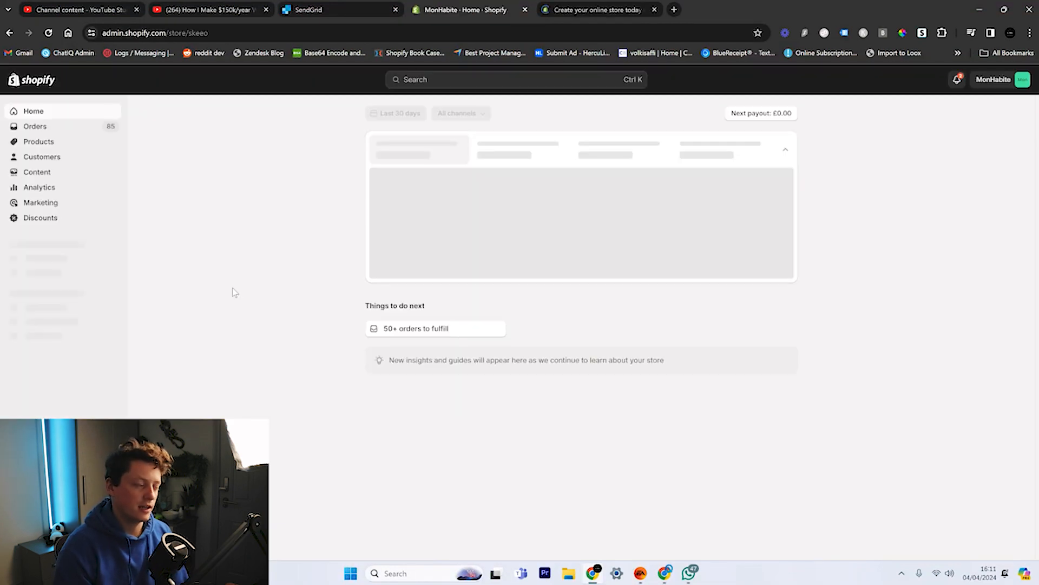
{"action": "left_click", "coordinate": [66, 263]}
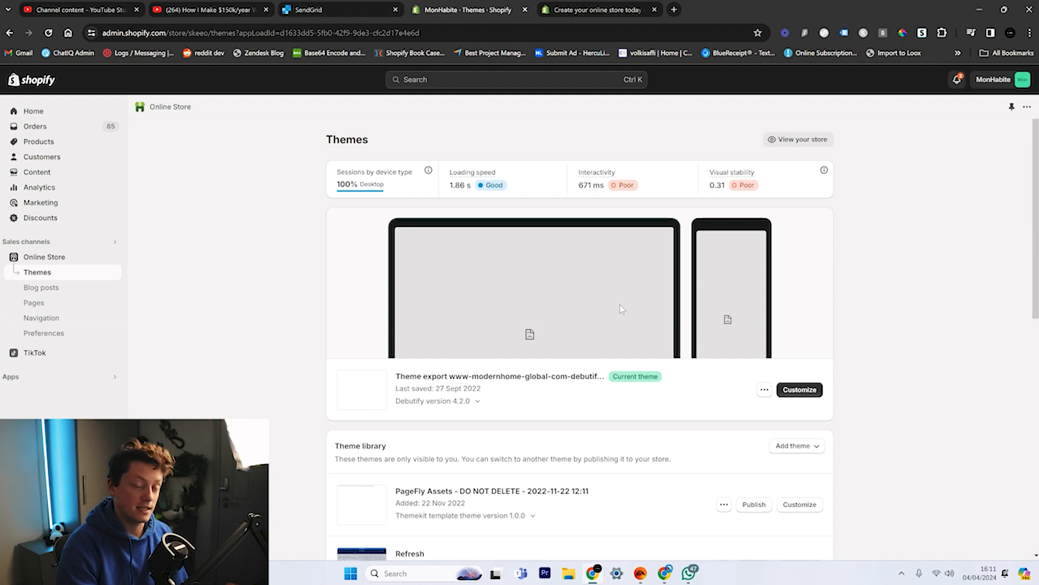
{"action": "left_click", "coordinate": [767, 386]}
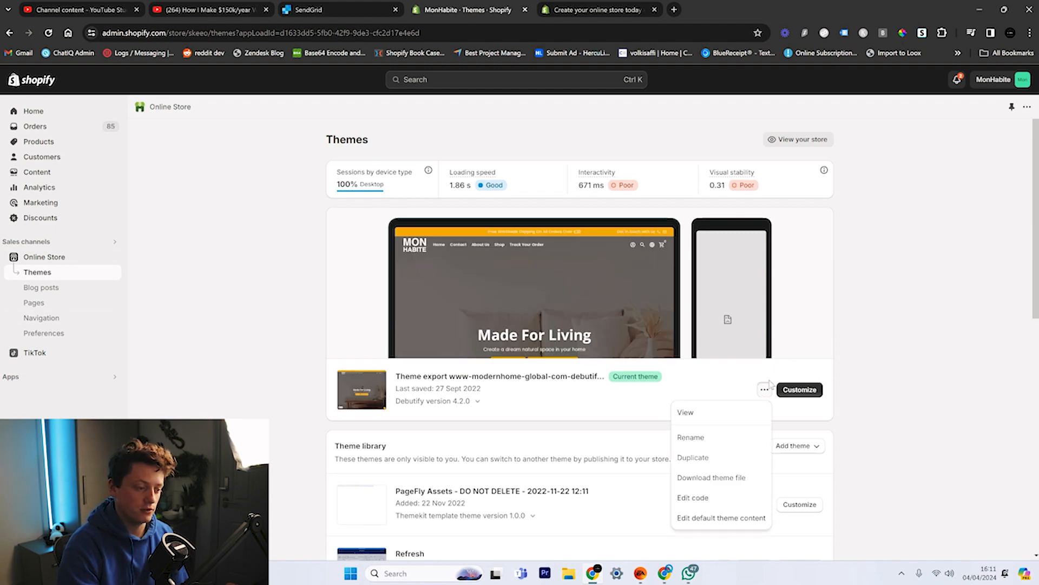
{"action": "left_click", "coordinate": [709, 498]}
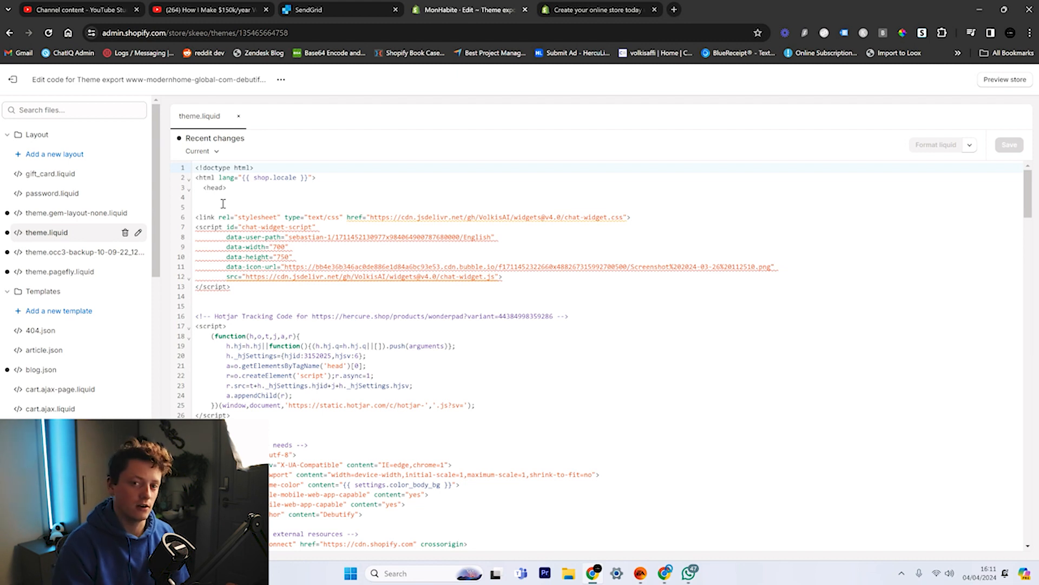
Paste the ChatIQ widget code into theme.liquid's head, then undo it since a widget already exists.
{"action": "left_click_drag", "start_coordinate": [227, 188], "coordinate": [180, 191]}
{"action": "left_click", "coordinate": [220, 201]}
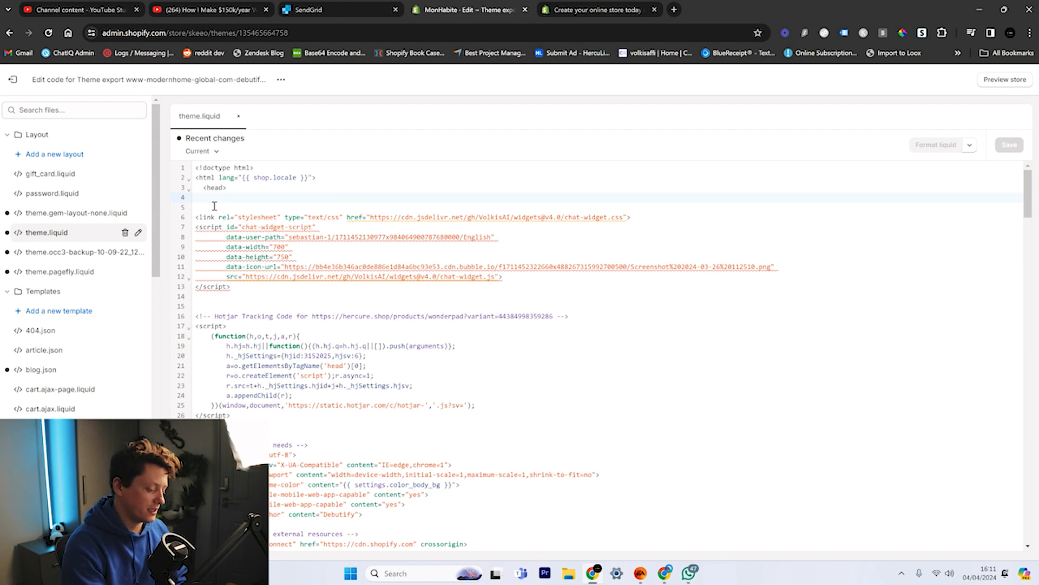
{"action": "key", "text": "ctrl+v"}
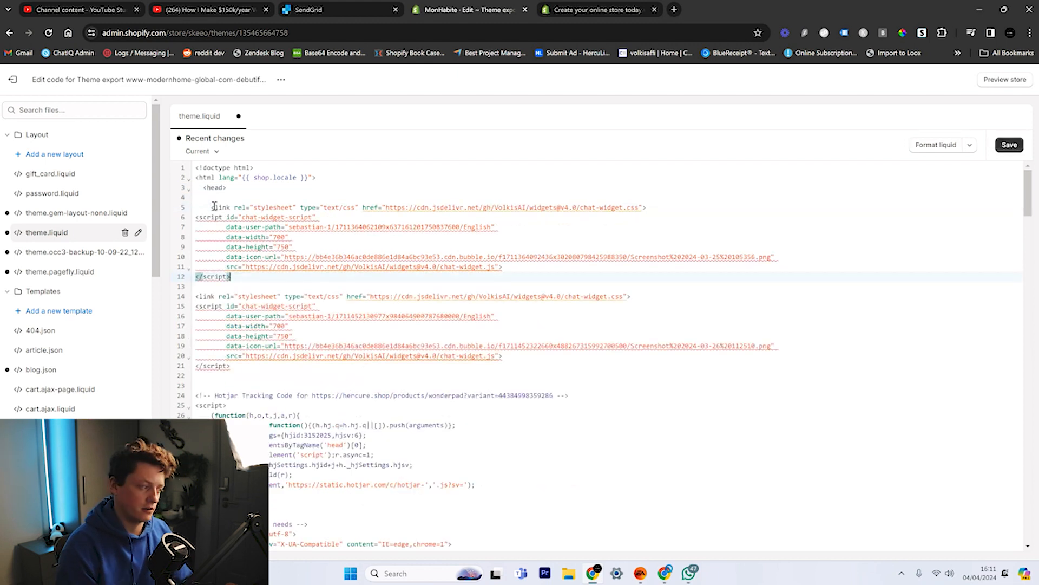
{"action": "left_click_drag", "start_coordinate": [244, 372], "coordinate": [155, 289]}
{"action": "key", "text": "ctrl+z"}
{"action": "key", "text": "ctrl+z"}
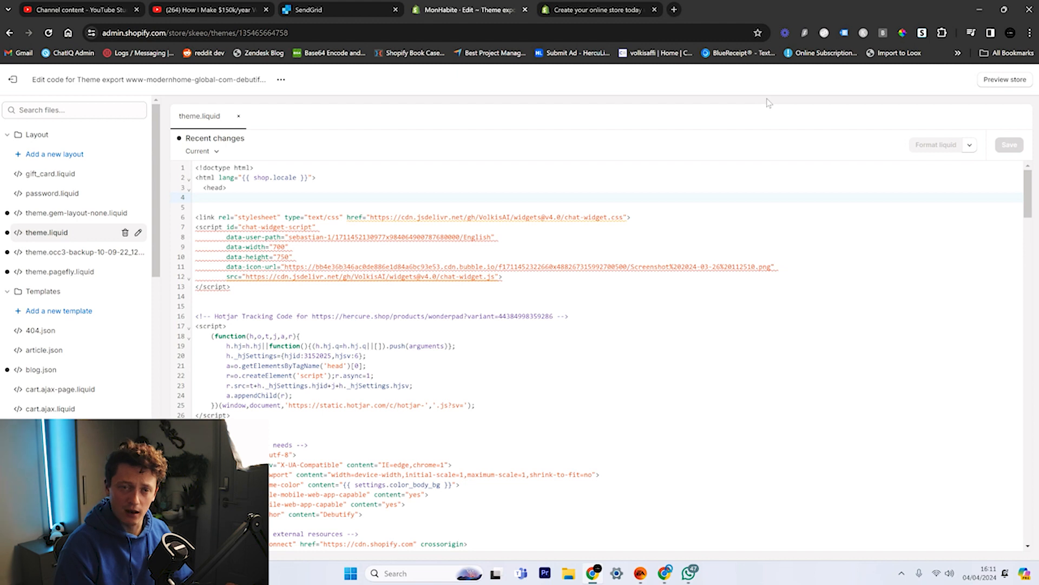
Switch ChatIQ to the Mon Habite chatbot and return to the Shopify code editor.
{"action": "left_click", "coordinate": [162, 108]}
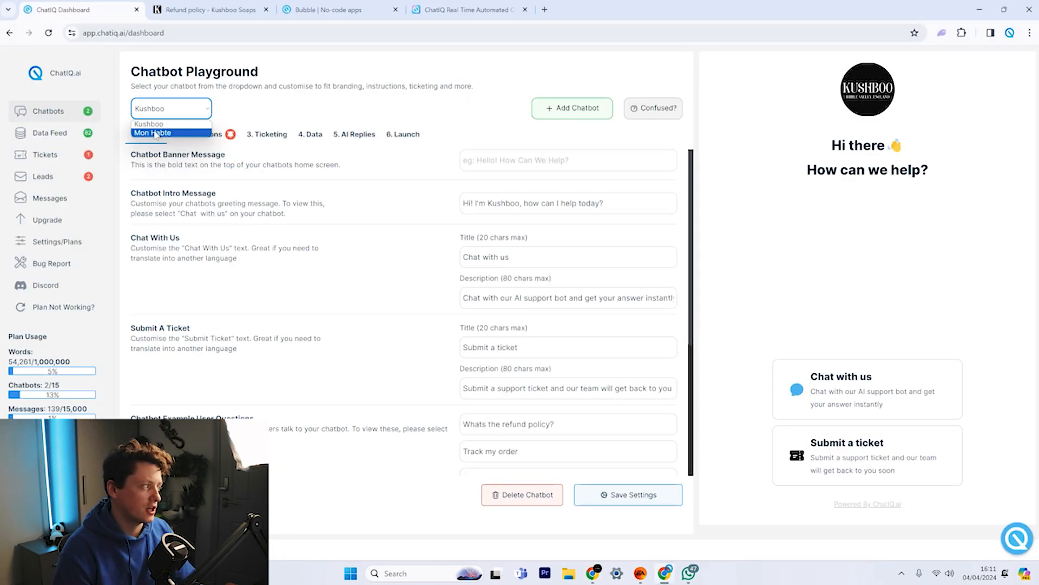
{"action": "left_click", "coordinate": [162, 132]}
{"action": "scroll", "coordinate": [428, 225], "scroll_direction": "down", "scroll_amount": 4}
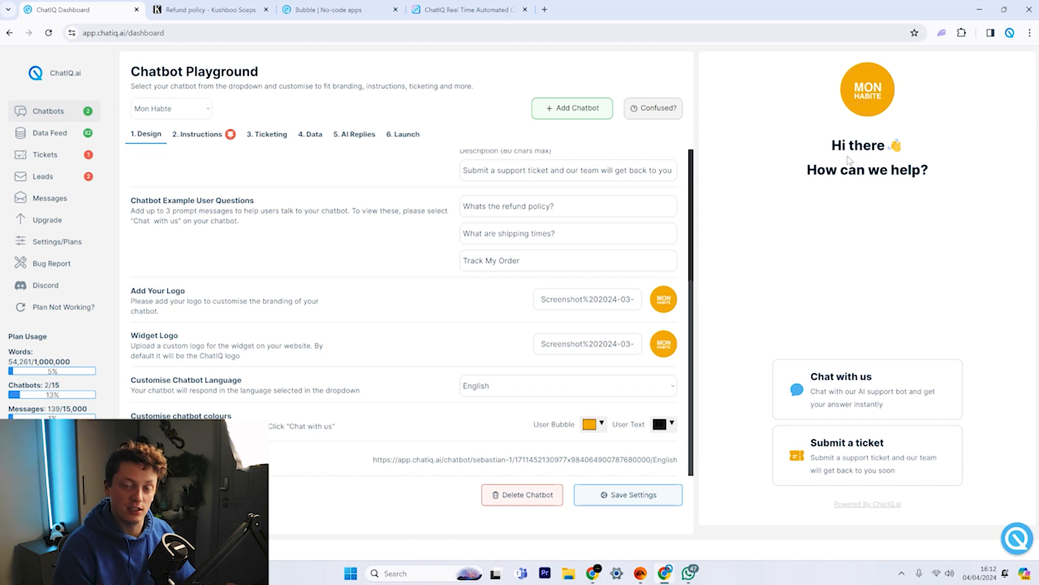
{"action": "left_click", "coordinate": [592, 573]}
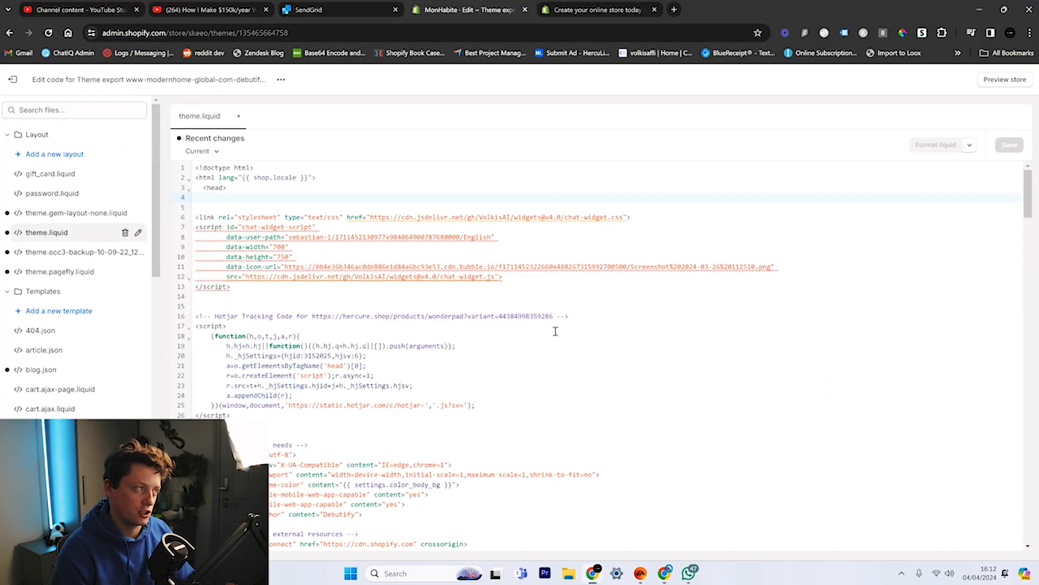
Preview the store, hide the preview bar, and start a chat in the store's chat widget.
{"action": "left_click", "coordinate": [1017, 80]}
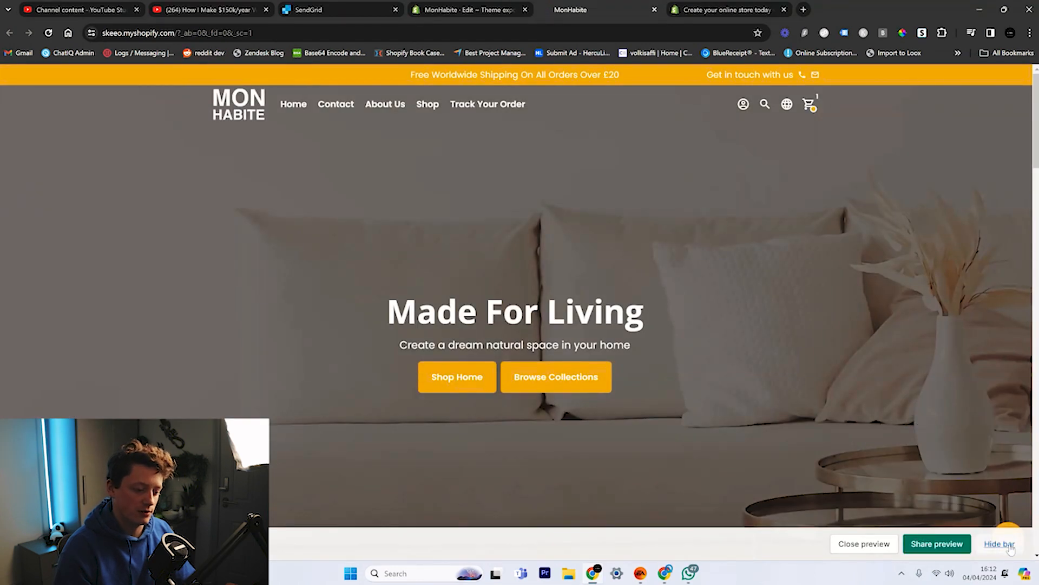
{"action": "left_click", "coordinate": [999, 544]}
{"action": "scroll", "coordinate": [1010, 552], "scroll_direction": "down", "scroll_amount": 3}
{"action": "left_click", "coordinate": [1009, 547]}
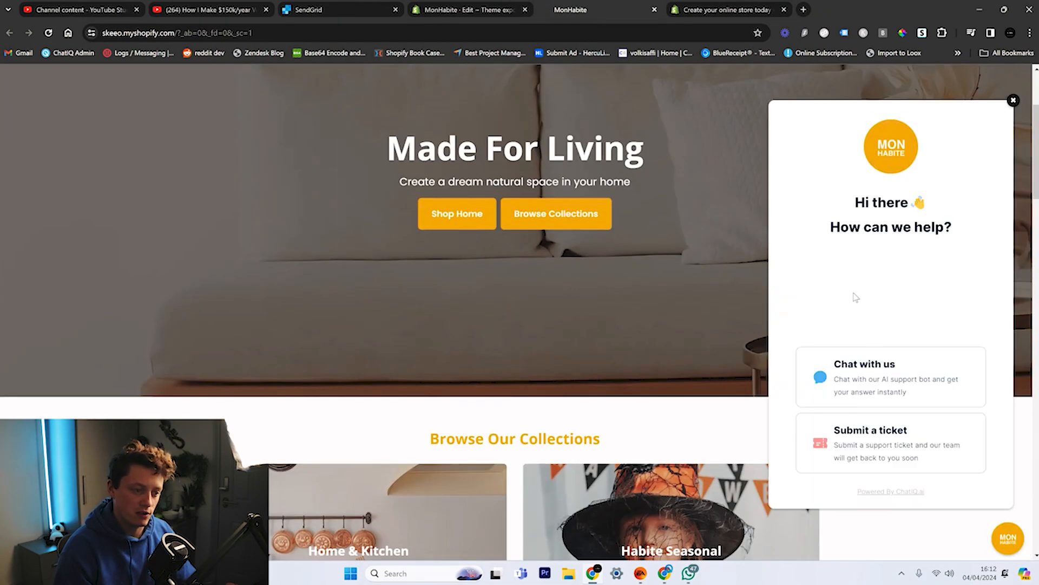
{"action": "left_click", "coordinate": [874, 374]}
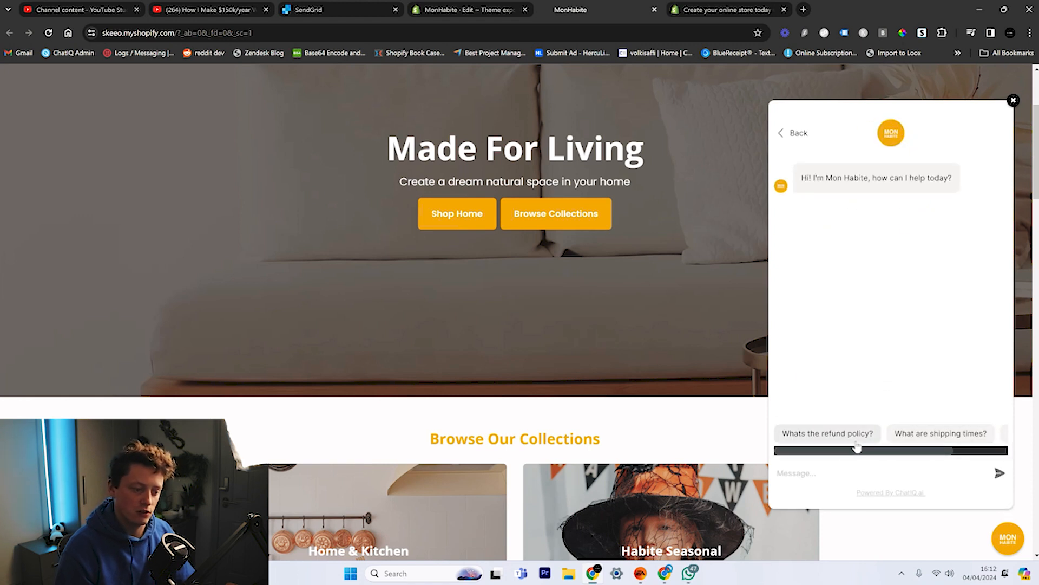
Ask the store widget about the refund policy and how to track an order, reading both replies.
{"action": "left_click", "coordinate": [853, 434]}
{"action": "scroll", "coordinate": [520, 379], "scroll_direction": "down", "scroll_amount": 5}
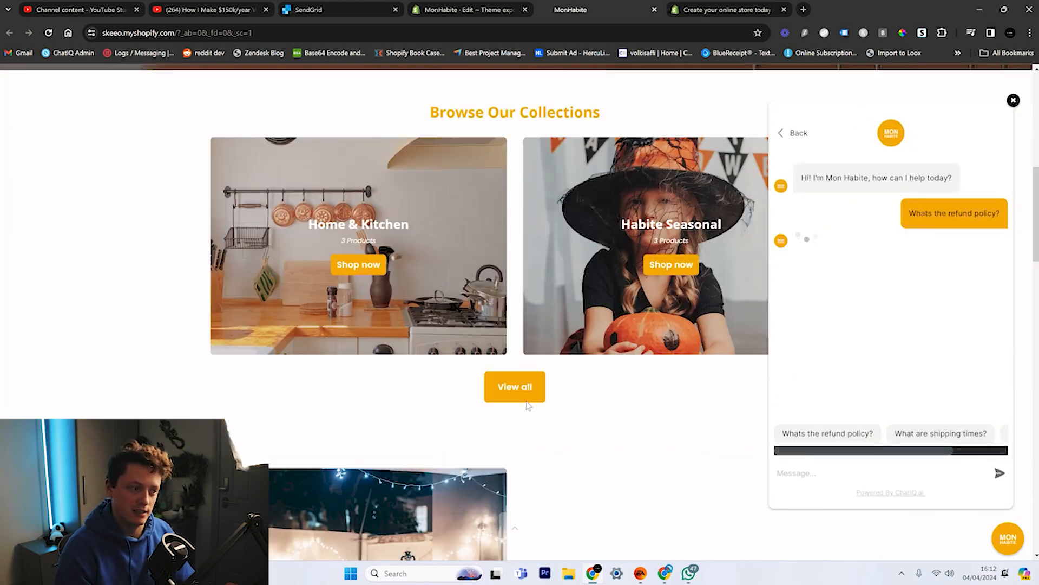
{"action": "scroll", "coordinate": [529, 405], "scroll_direction": "down", "scroll_amount": 5}
{"action": "scroll", "coordinate": [529, 405], "scroll_direction": "down", "scroll_amount": 12}
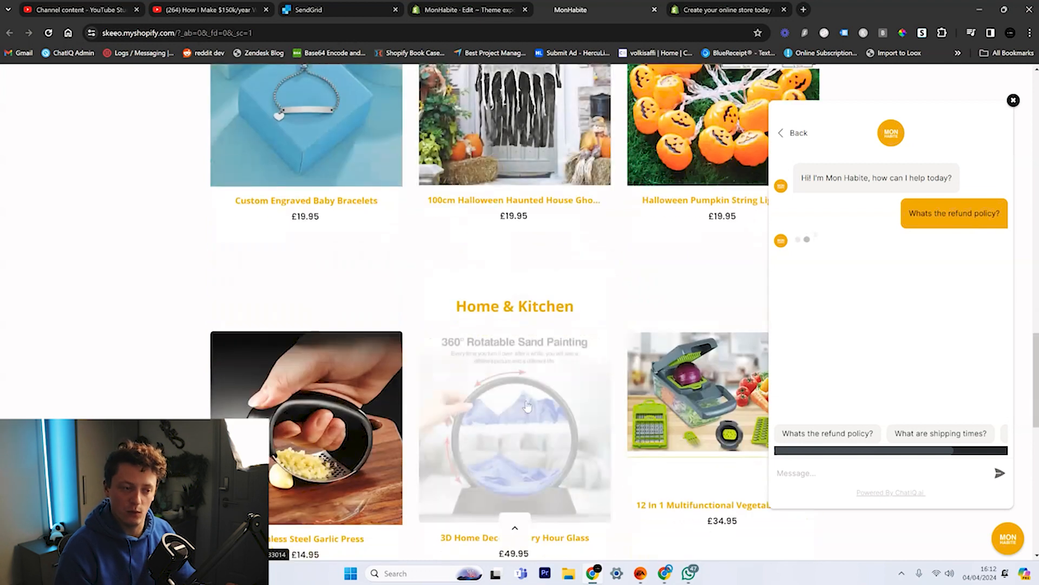
{"action": "scroll", "coordinate": [527, 405], "scroll_direction": "up", "scroll_amount": 12}
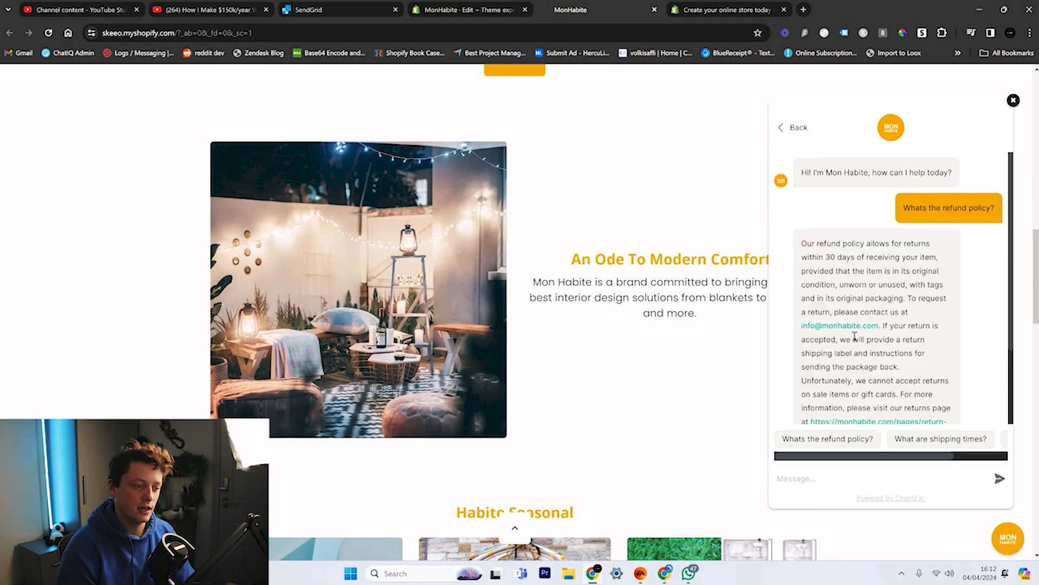
{"action": "scroll", "coordinate": [854, 336], "scroll_direction": "down", "scroll_amount": 2}
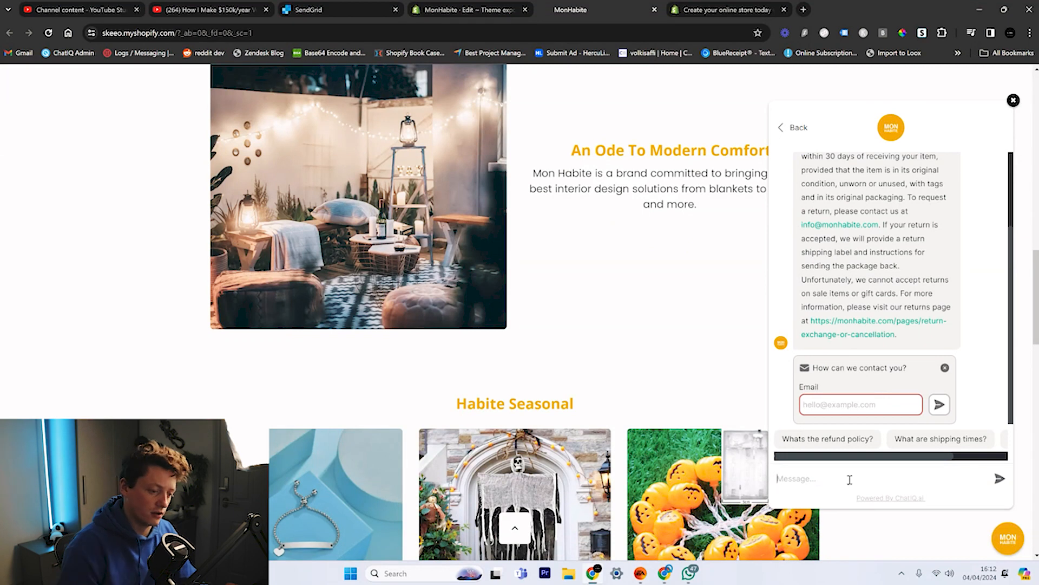
{"action": "left_click_drag", "start_coordinate": [943, 456], "coordinate": [1022, 451]}
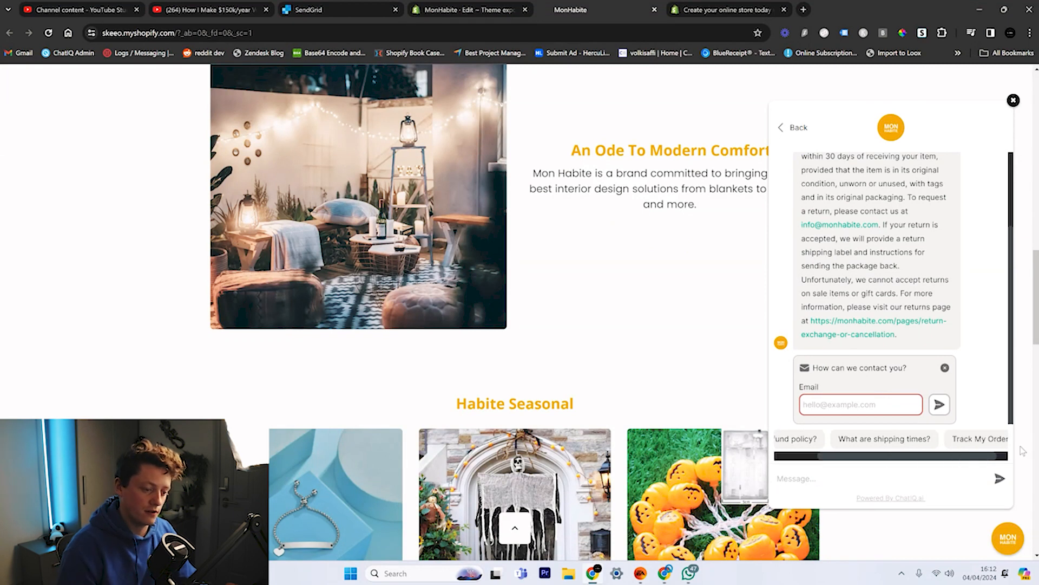
{"action": "left_click", "coordinate": [973, 441]}
{"action": "scroll", "coordinate": [903, 298], "scroll_direction": "down", "scroll_amount": 3}
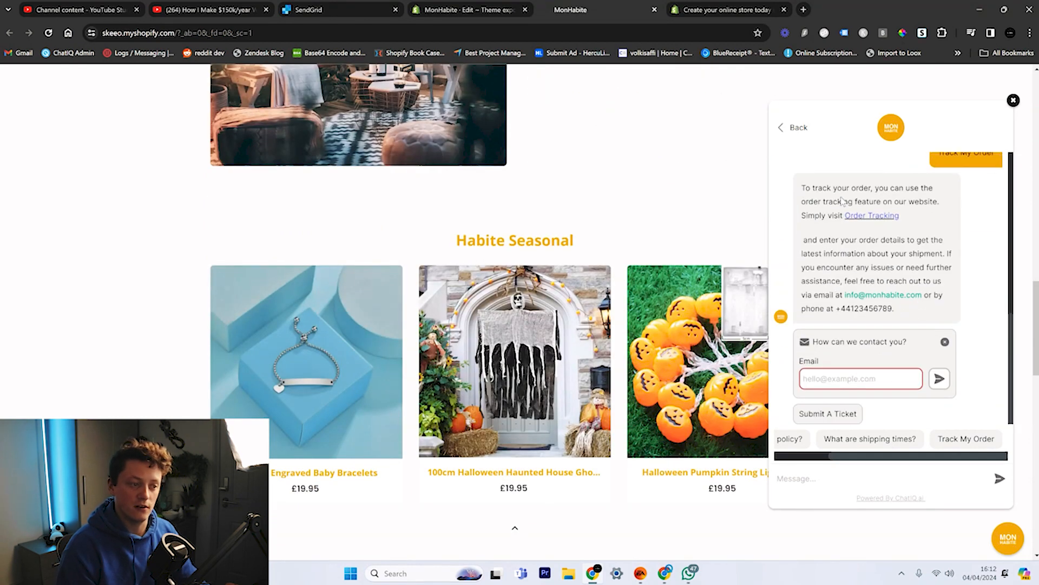
{"action": "scroll", "coordinate": [940, 207], "scroll_direction": "up", "scroll_amount": 3}
{"action": "scroll", "coordinate": [844, 287], "scroll_direction": "down", "scroll_amount": 3}
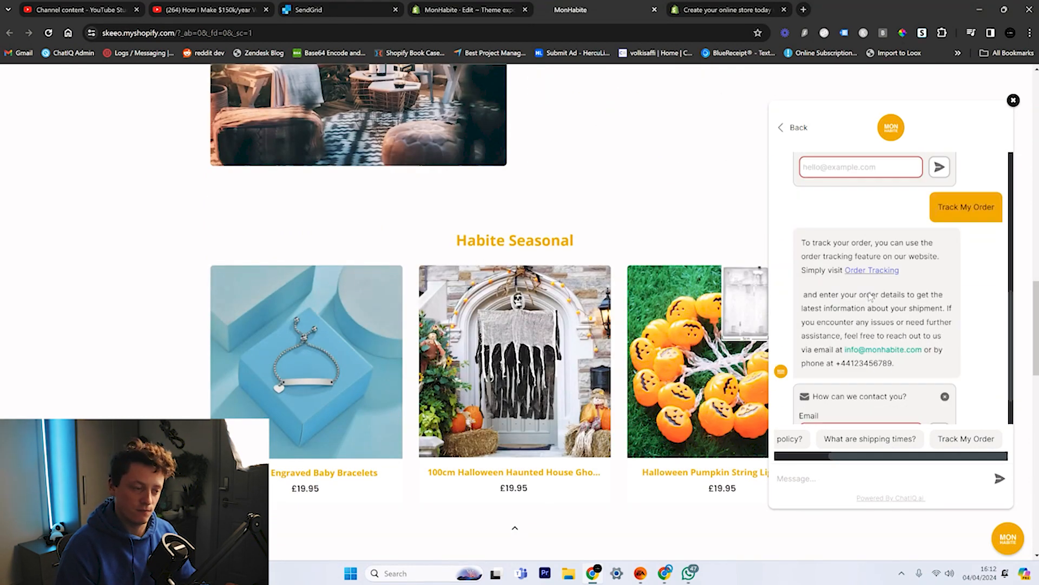
{"action": "scroll", "coordinate": [880, 295], "scroll_direction": "up", "scroll_amount": 1}
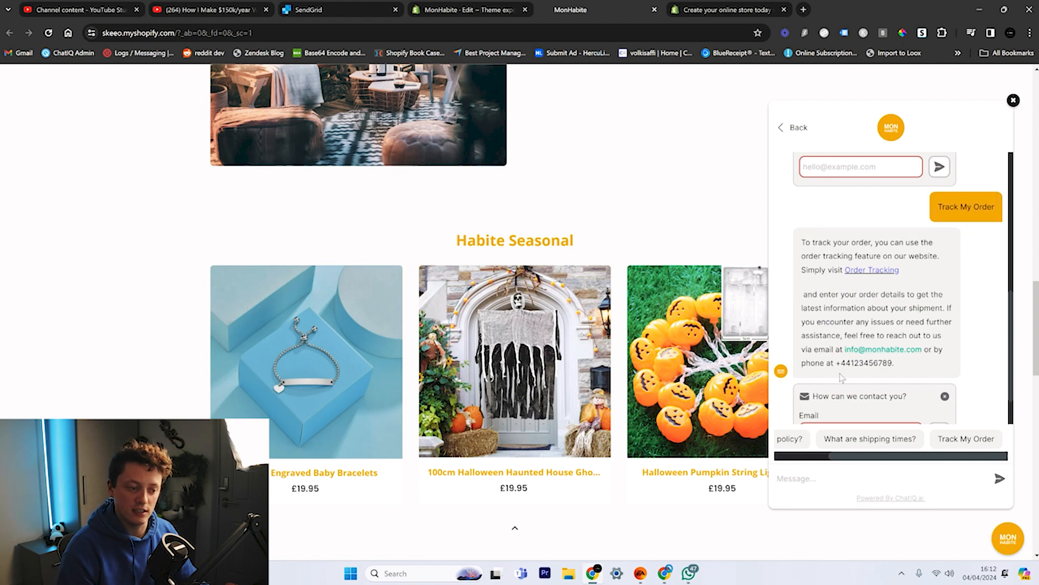
Open the Order Tracking page from the reply, then return and start a support ticket.
{"action": "left_click", "coordinate": [888, 274]}
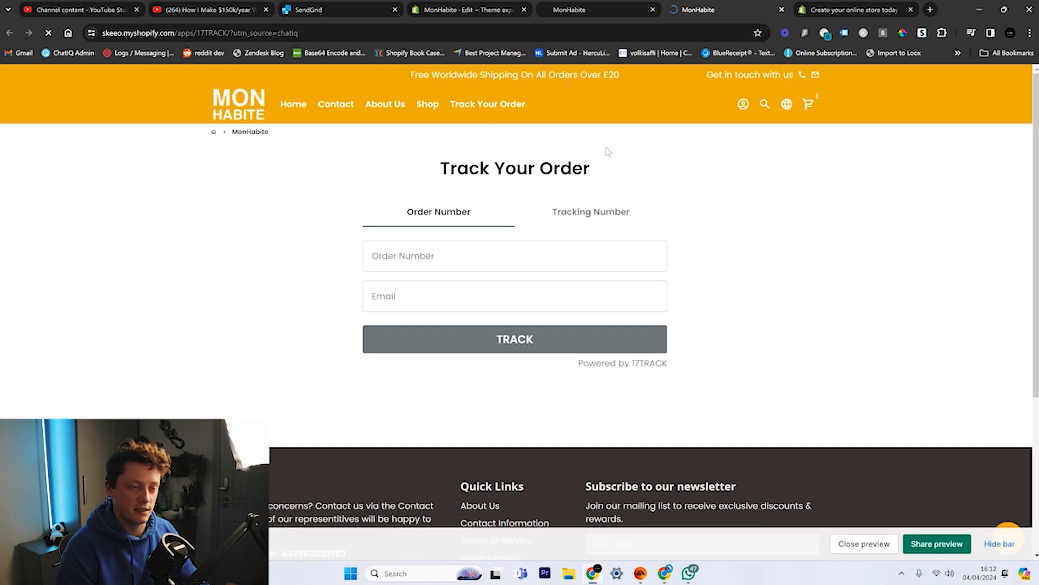
{"action": "left_click", "coordinate": [637, 5]}
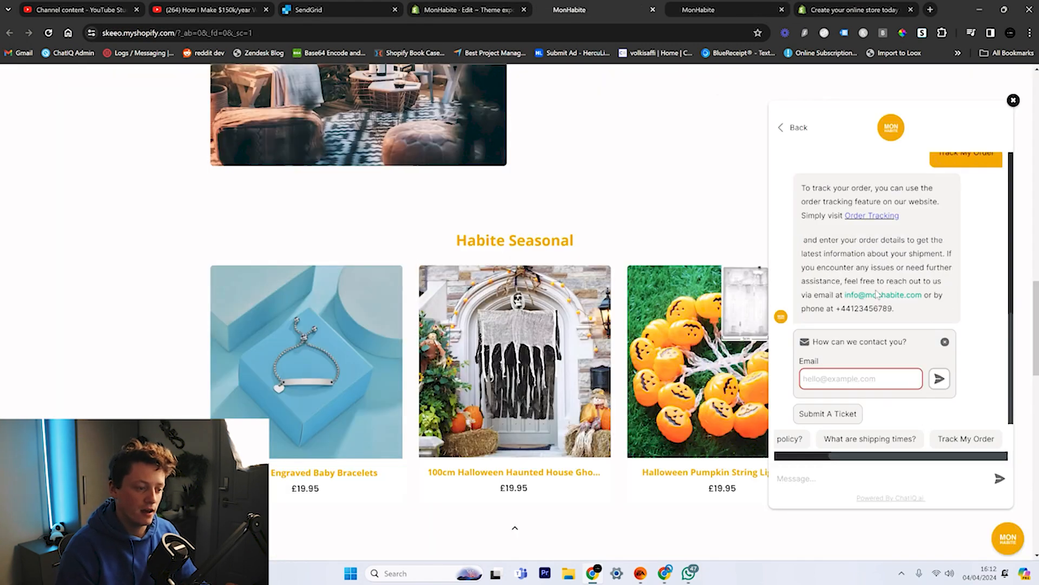
{"action": "left_click", "coordinate": [843, 420]}
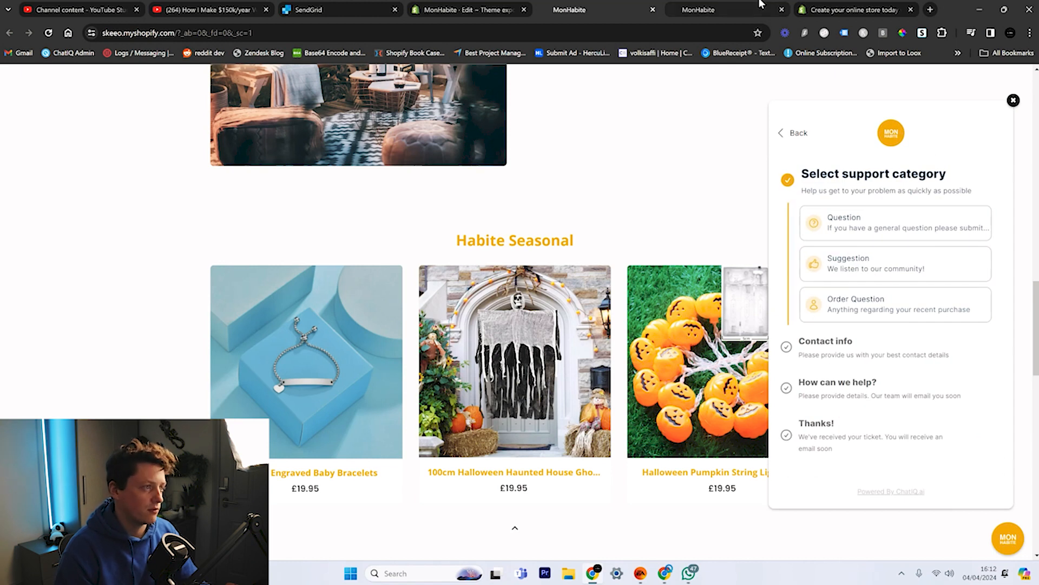
{"action": "left_click", "coordinate": [667, 574]}
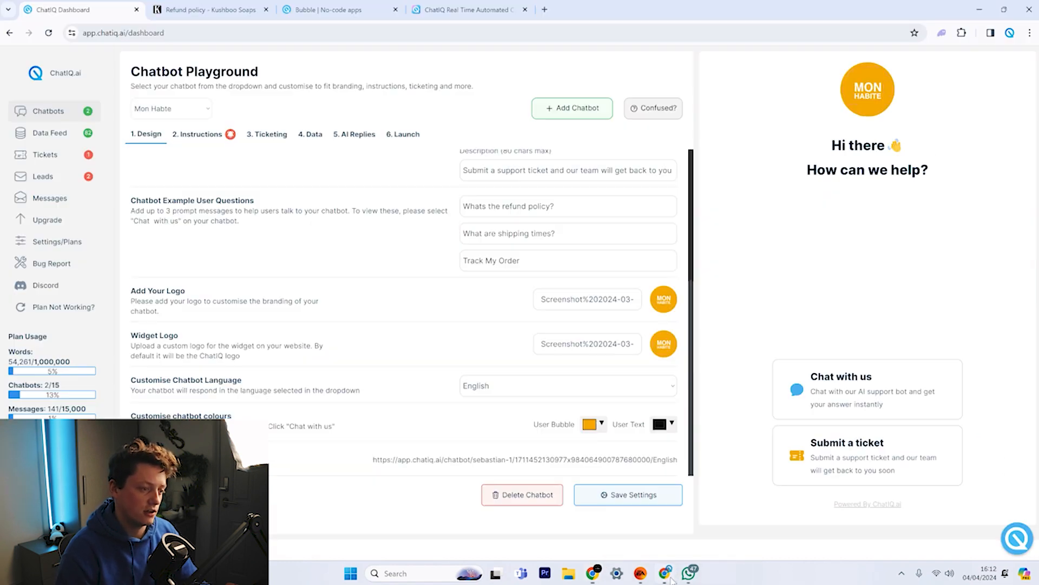
{"action": "left_click", "coordinate": [92, 196]}
{"action": "left_click", "coordinate": [171, 154]}
{"action": "left_click", "coordinate": [162, 180]}
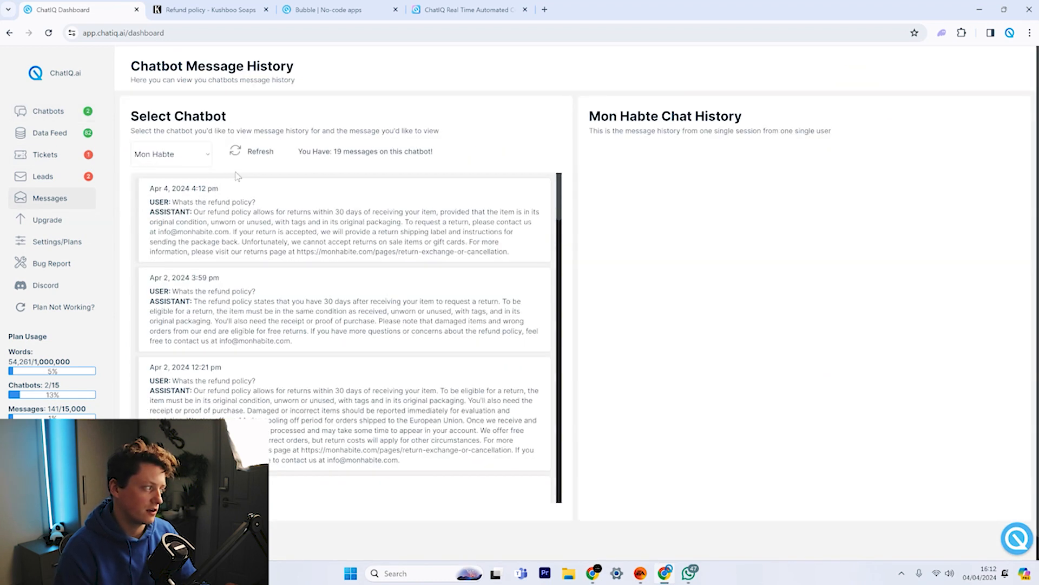
{"action": "left_click", "coordinate": [298, 219]}
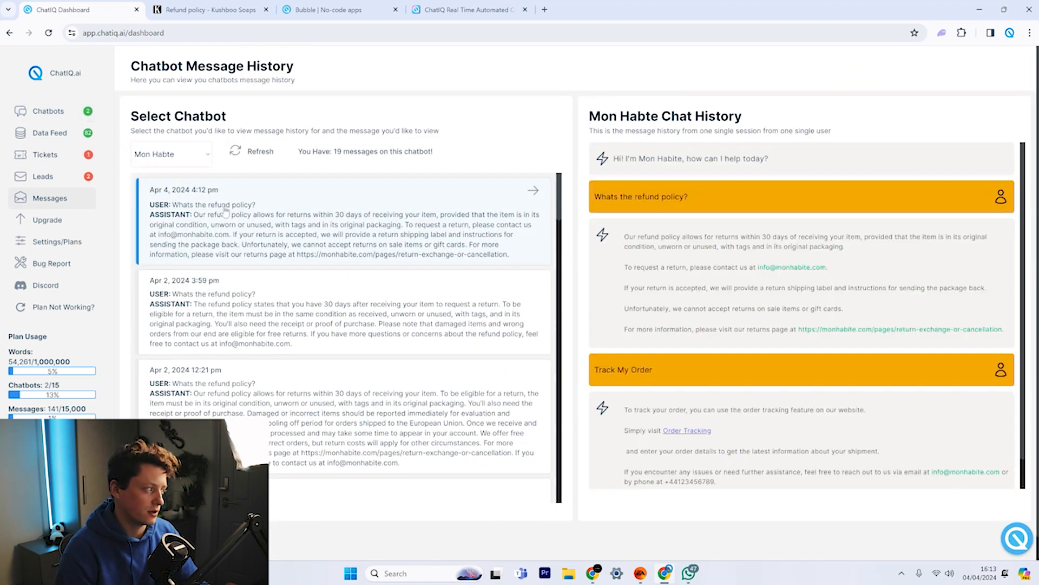
Select the refund policy question in the conversation, then reopen the playground's chat preview.
{"action": "scroll", "coordinate": [697, 376], "scroll_direction": "down", "scroll_amount": 1}
{"action": "left_click_drag", "start_coordinate": [606, 340], "coordinate": [697, 342]}
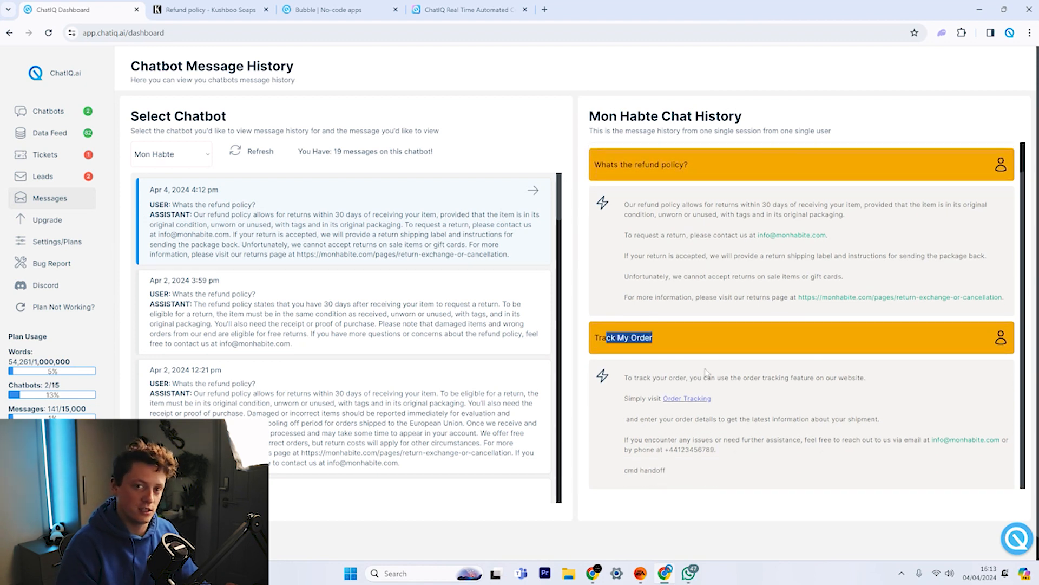
{"action": "left_click", "coordinate": [514, 145]}
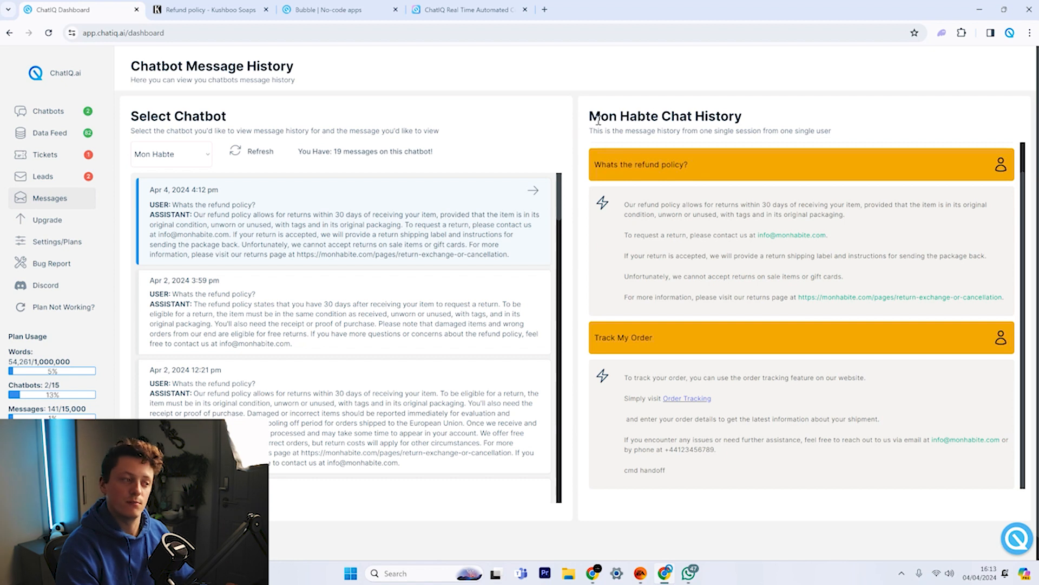
{"action": "left_click_drag", "start_coordinate": [701, 165], "coordinate": [594, 172]}
{"action": "key", "text": "ctrl+c"}
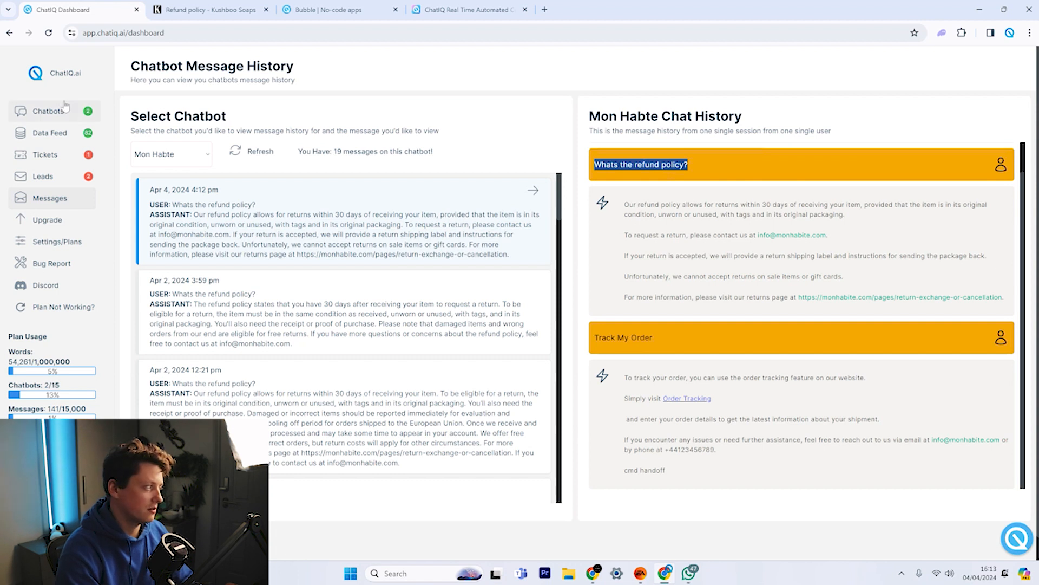
{"action": "left_click", "coordinate": [99, 110]}
{"action": "left_click", "coordinate": [859, 379]}
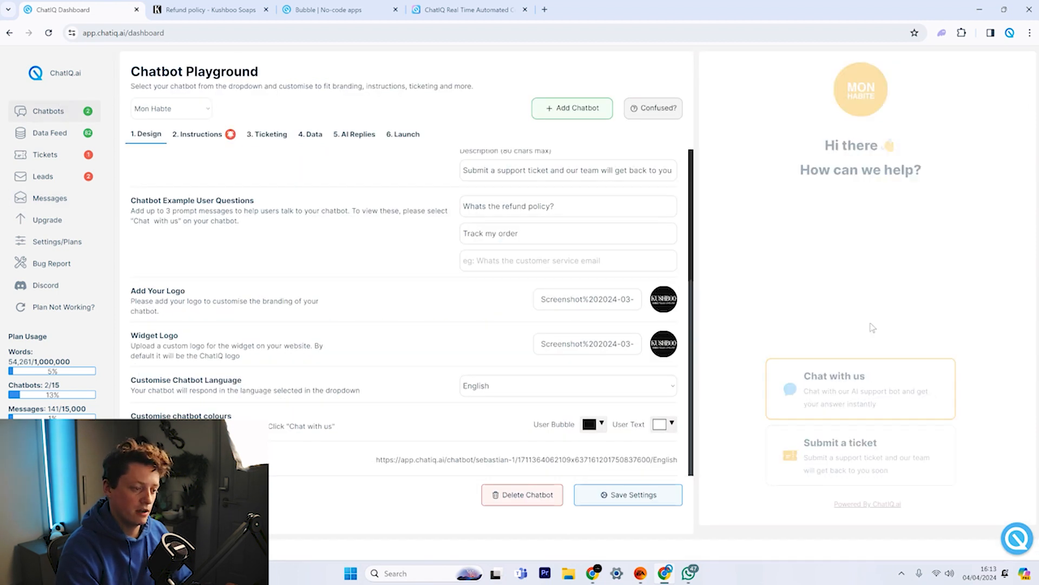
Send 'Whats the refund policy?' in the preview, open Adjust Response, then go to Tickets.
{"action": "left_click", "coordinate": [784, 483]}
{"action": "key", "text": "ctrl+v"}
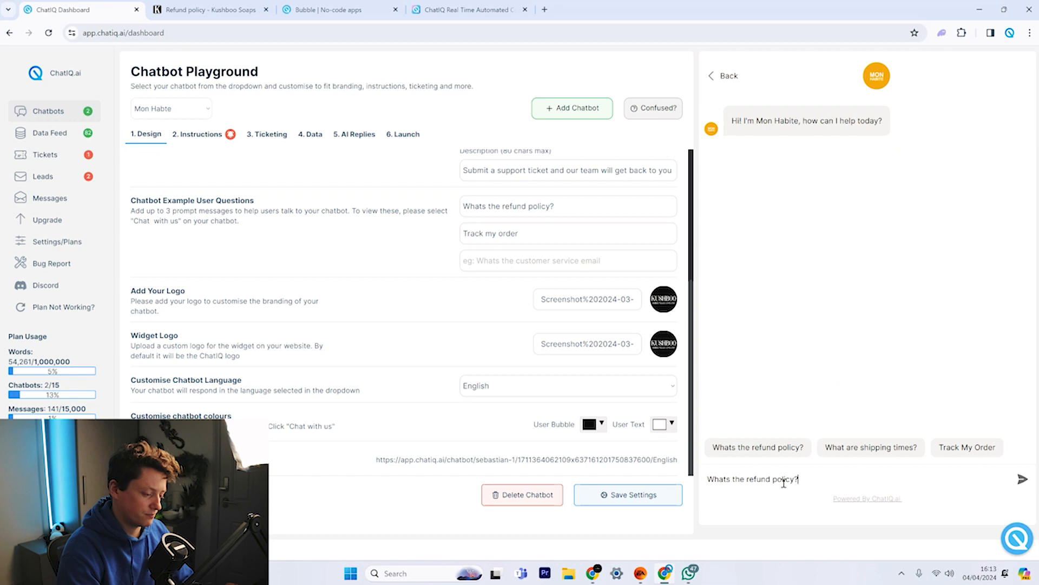
{"action": "left_click", "coordinate": [1022, 480]}
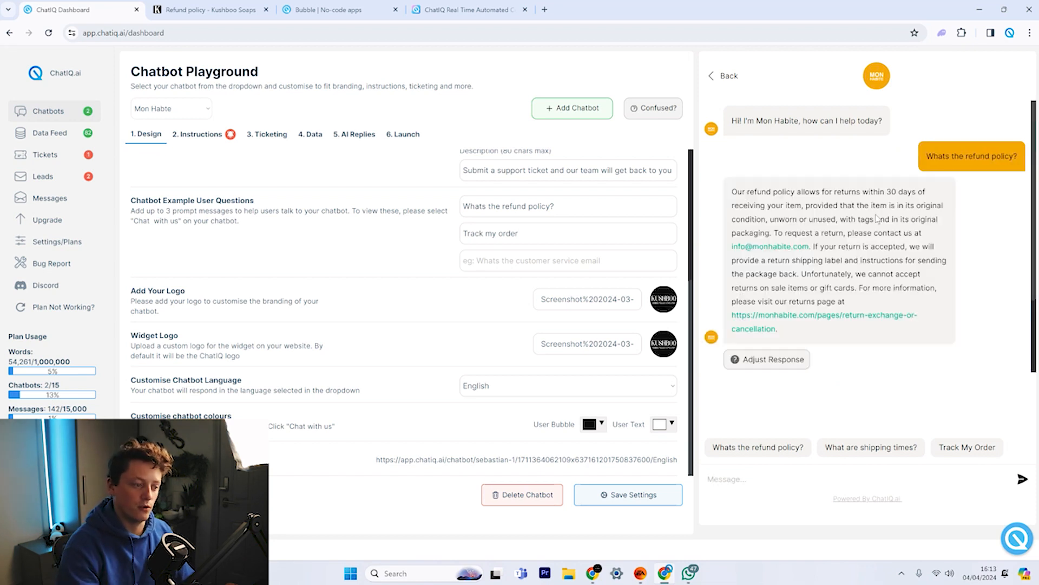
{"action": "left_click", "coordinate": [785, 263]}
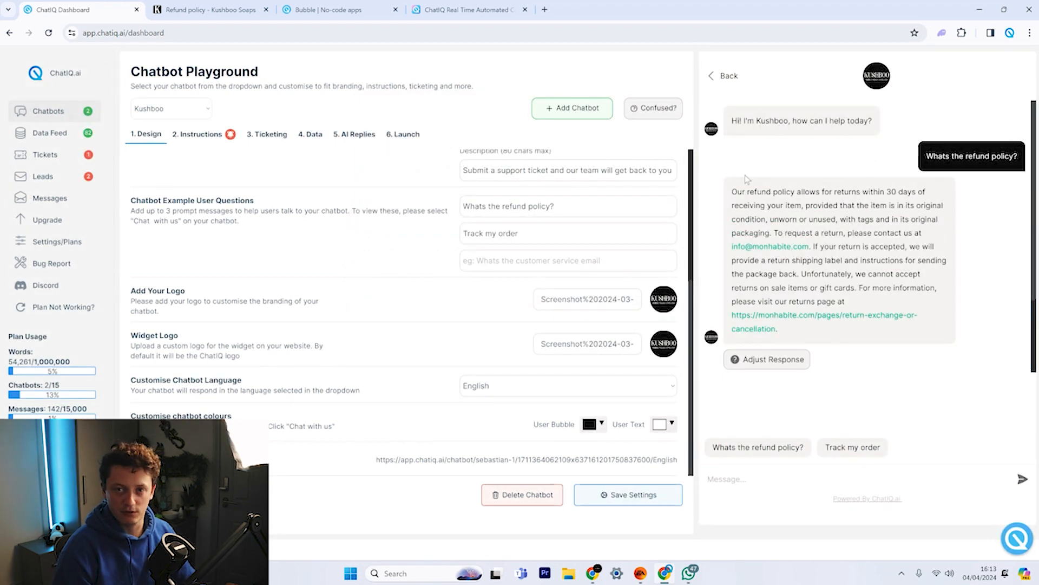
{"action": "left_click", "coordinate": [45, 154]}
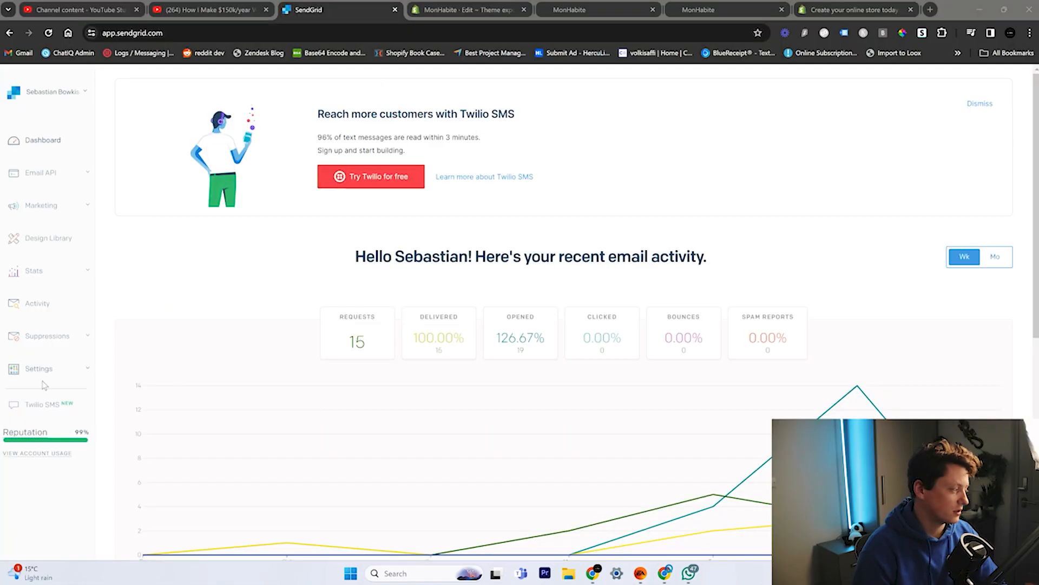
Create a Full Access SendGrid API key named 'test' and copy its value.
{"action": "left_click", "coordinate": [56, 373]}
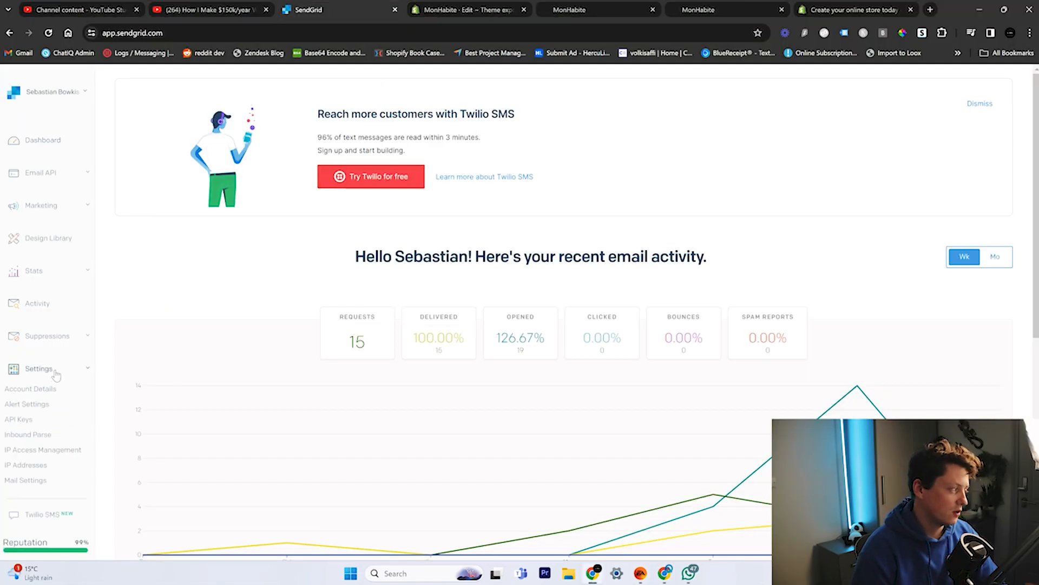
{"action": "left_click", "coordinate": [19, 424]}
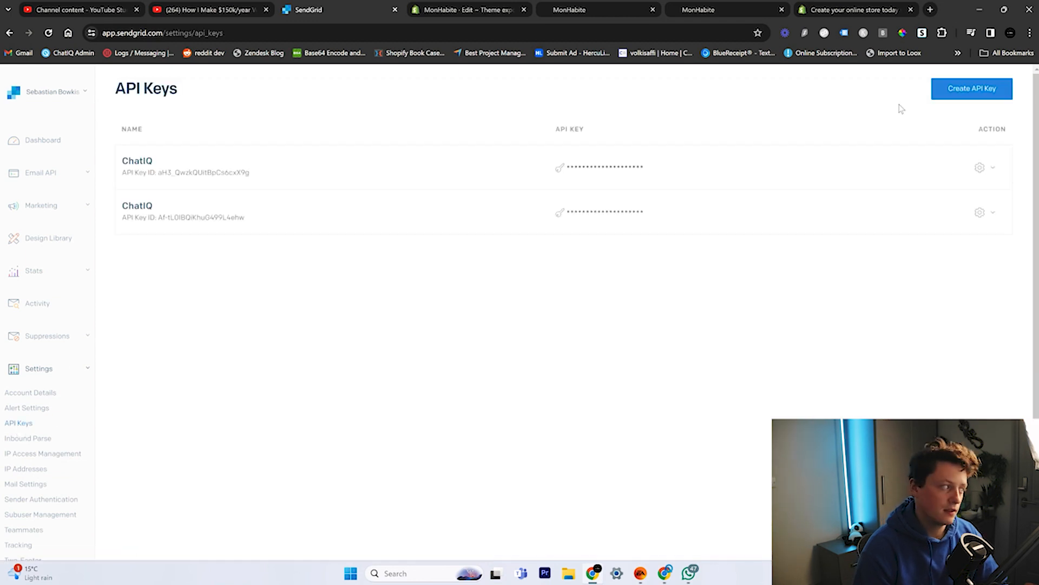
{"action": "left_click", "coordinate": [951, 92]}
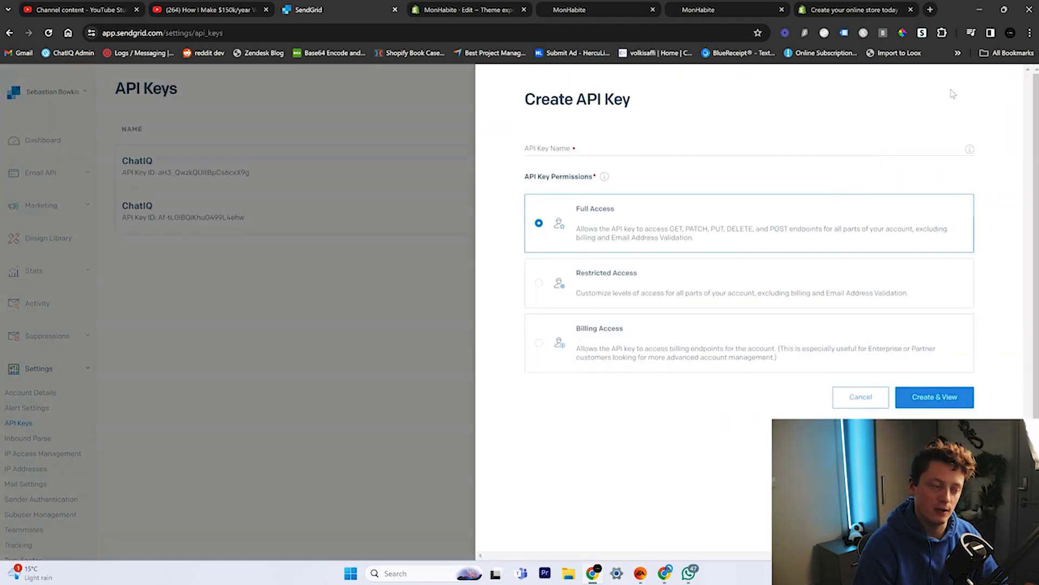
{"action": "left_click", "coordinate": [563, 149]}
{"action": "type", "text": "test"}
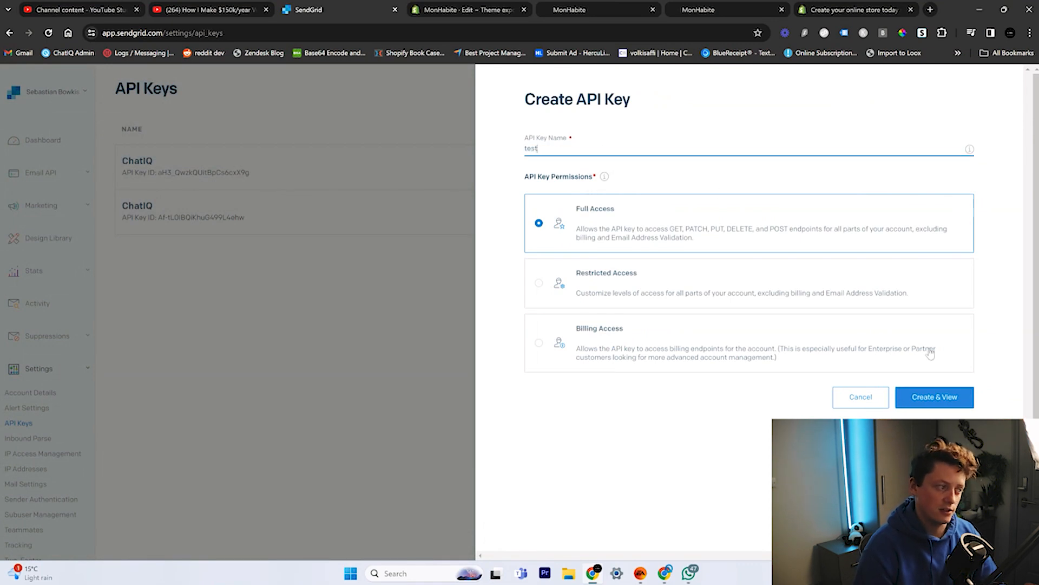
{"action": "left_click", "coordinate": [952, 401]}
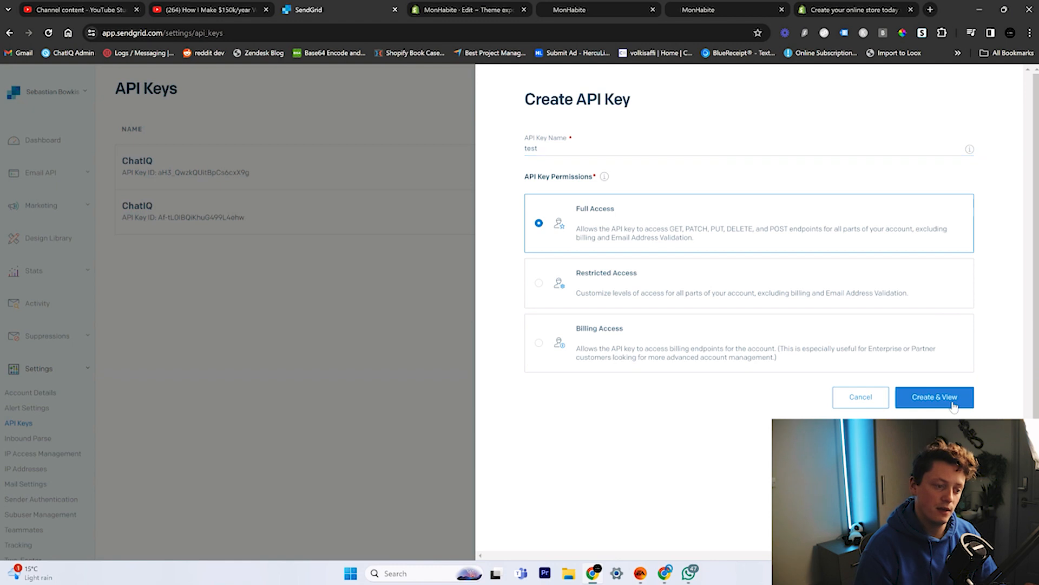
{"action": "left_click", "coordinate": [594, 260]}
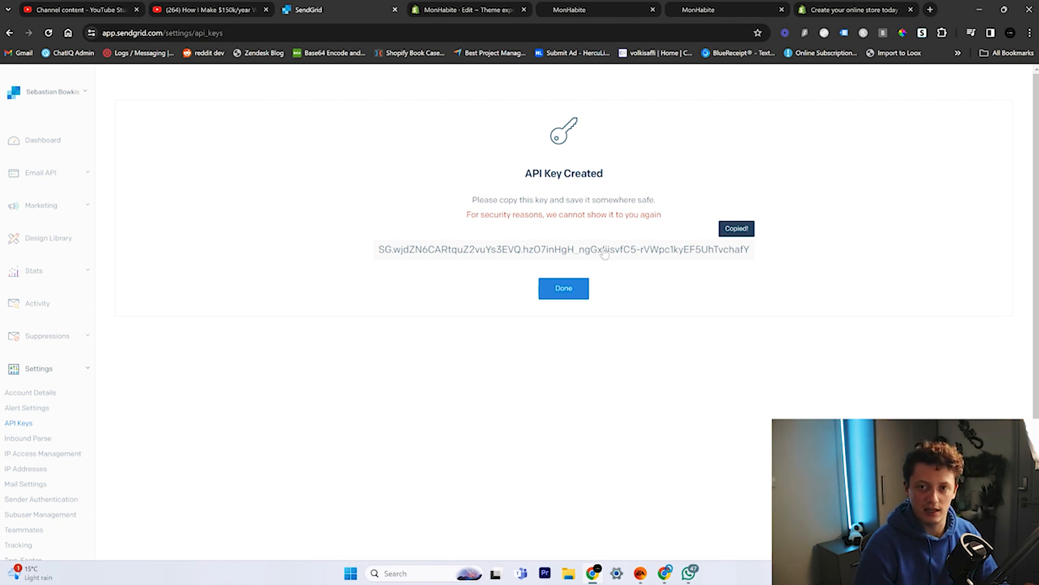
{"action": "left_click", "coordinate": [665, 572]}
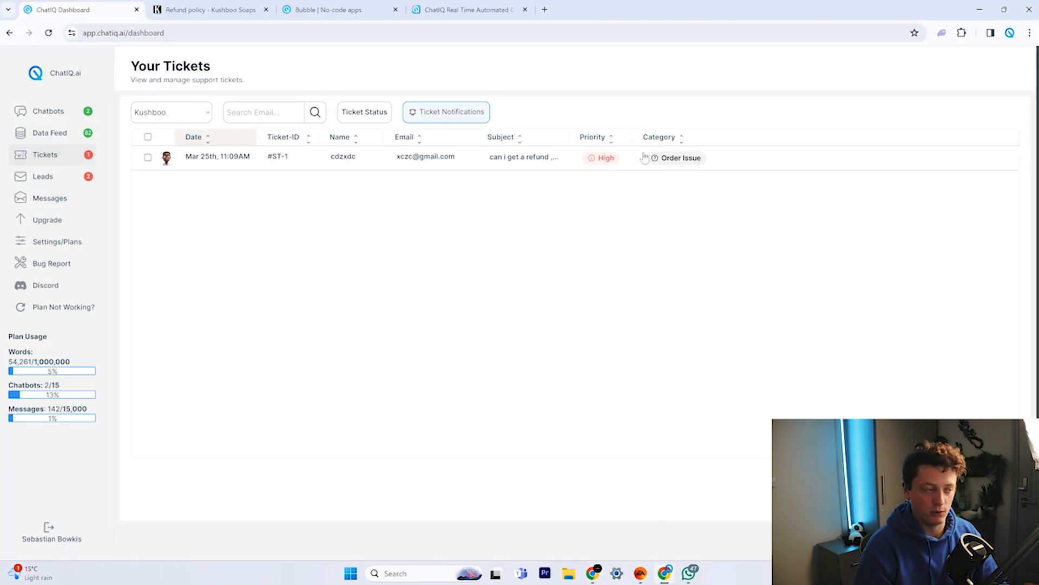
Paste the SendGrid API key into ChatIQ's SendGrid integration settings.
{"action": "left_click", "coordinate": [60, 241]}
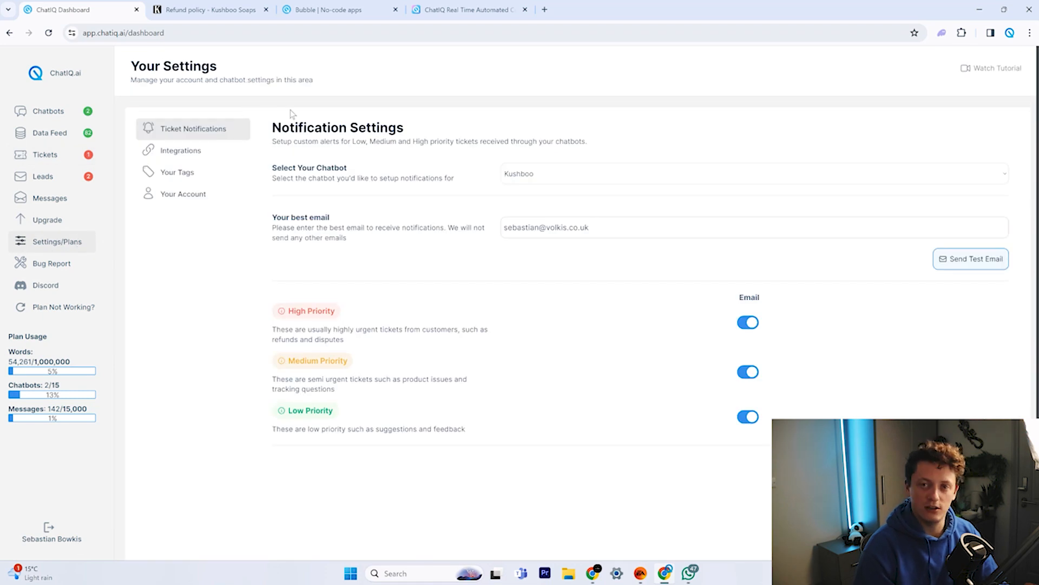
{"action": "left_click", "coordinate": [204, 160]}
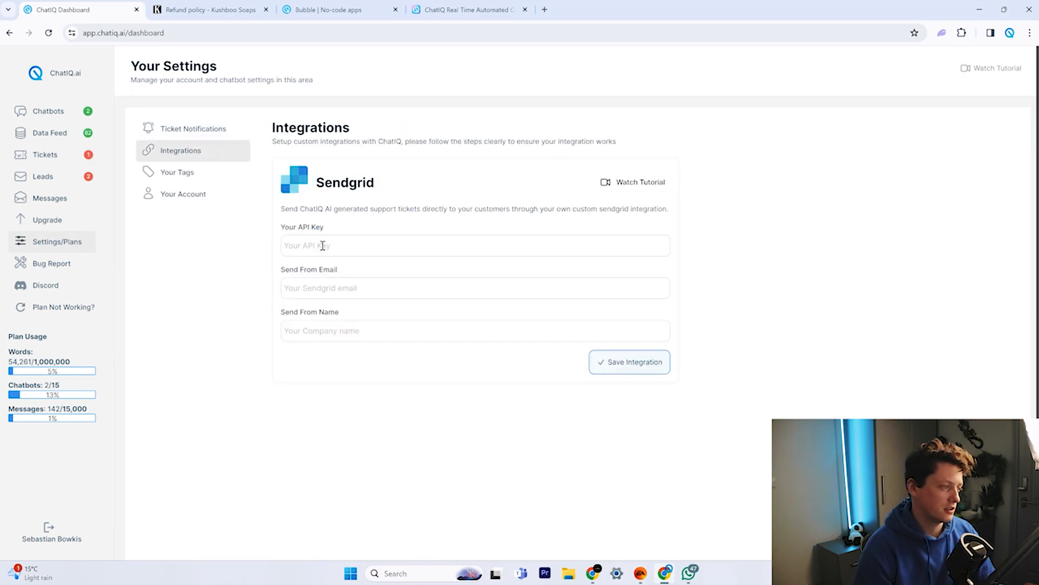
{"action": "key", "text": "ctrl+v"}
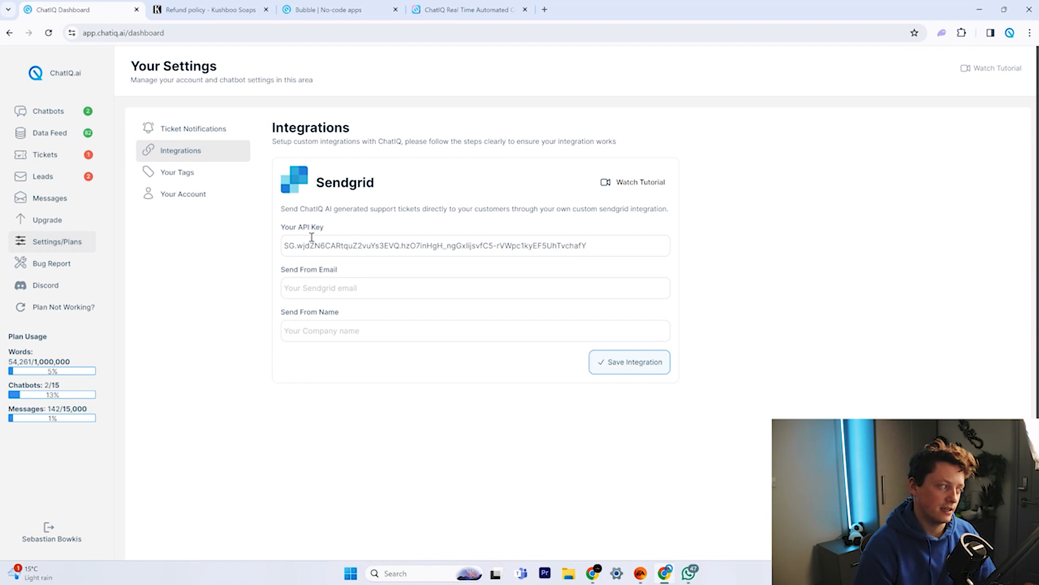
{"action": "left_click", "coordinate": [617, 185]}
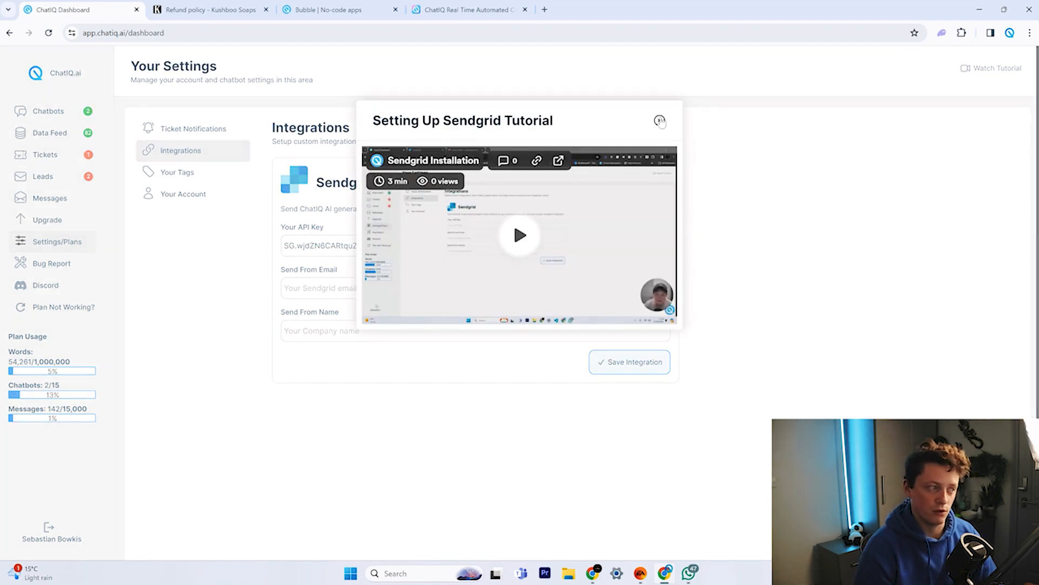
{"action": "left_click", "coordinate": [659, 120]}
Enter the sender email address and 'ChatIQ Support' sender name, then save the integration.
{"action": "left_click", "coordinate": [344, 288]}
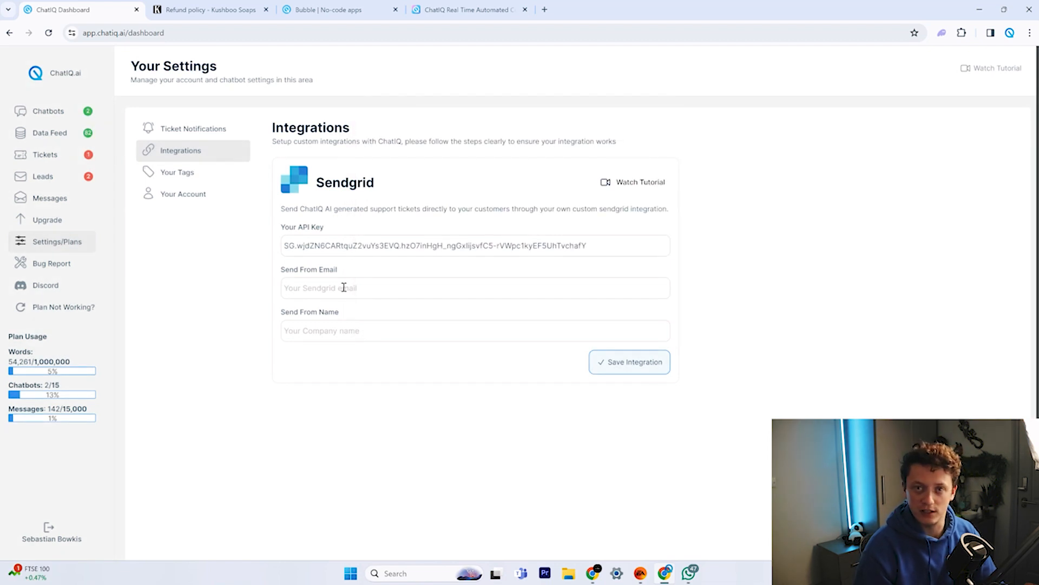
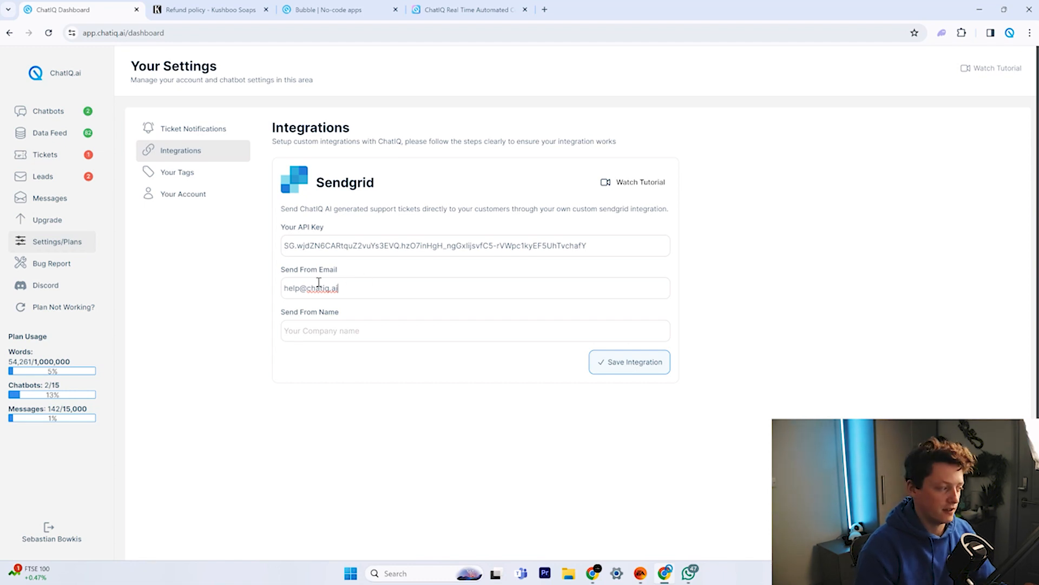
{"action": "left_click", "coordinate": [342, 338]}
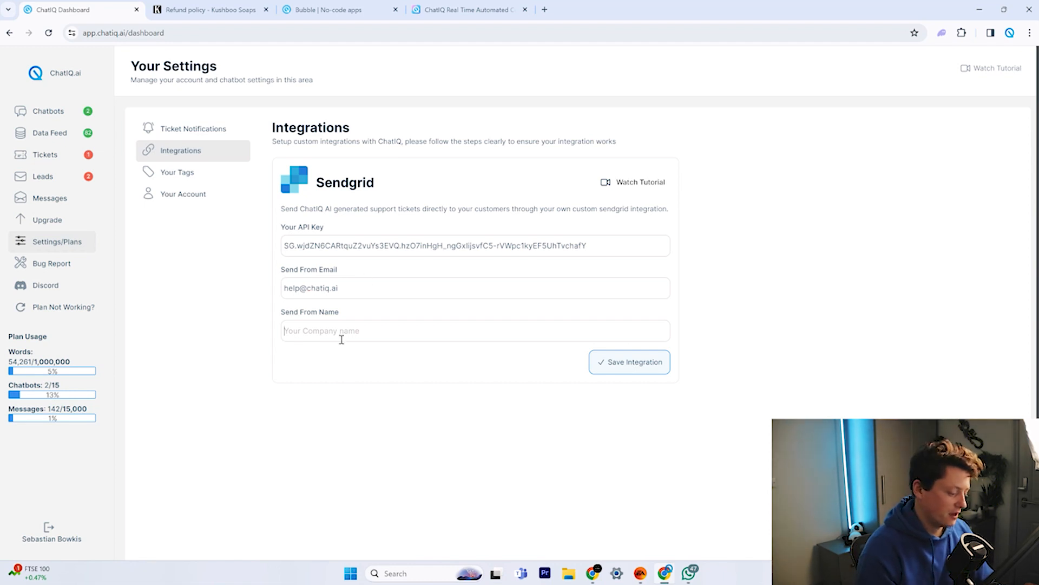
{"action": "type", "text": "ChatIQ Support"}
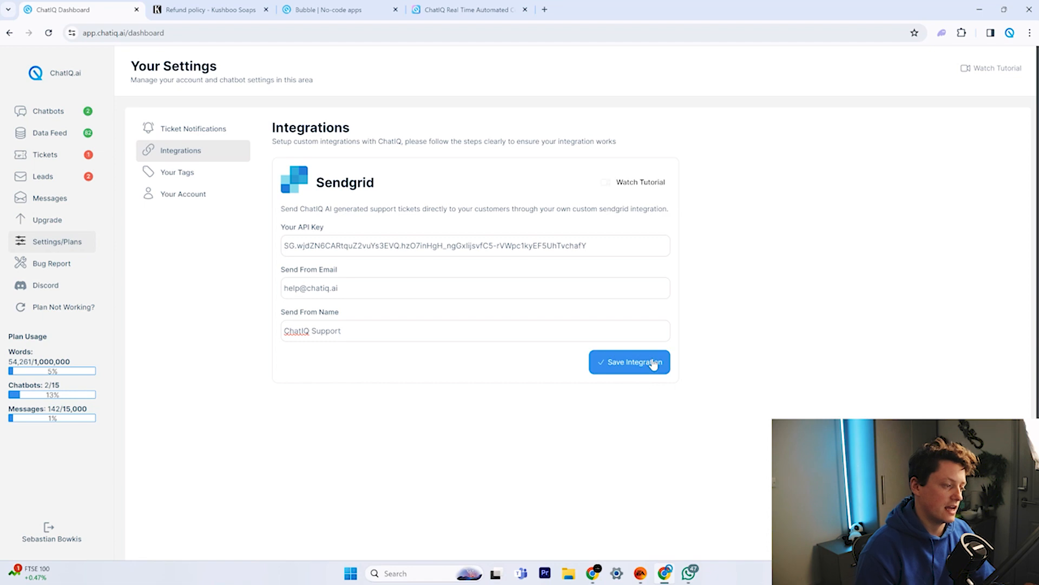
{"action": "left_click", "coordinate": [651, 363]}
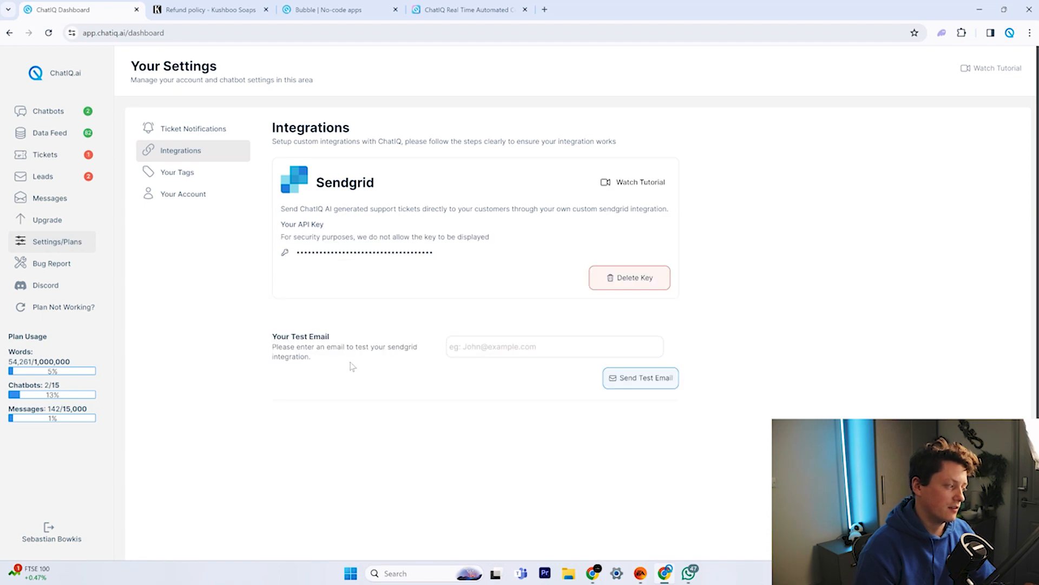
Send a test email to the recipient's address and open it in Gmail.
{"action": "left_click", "coordinate": [510, 348]}
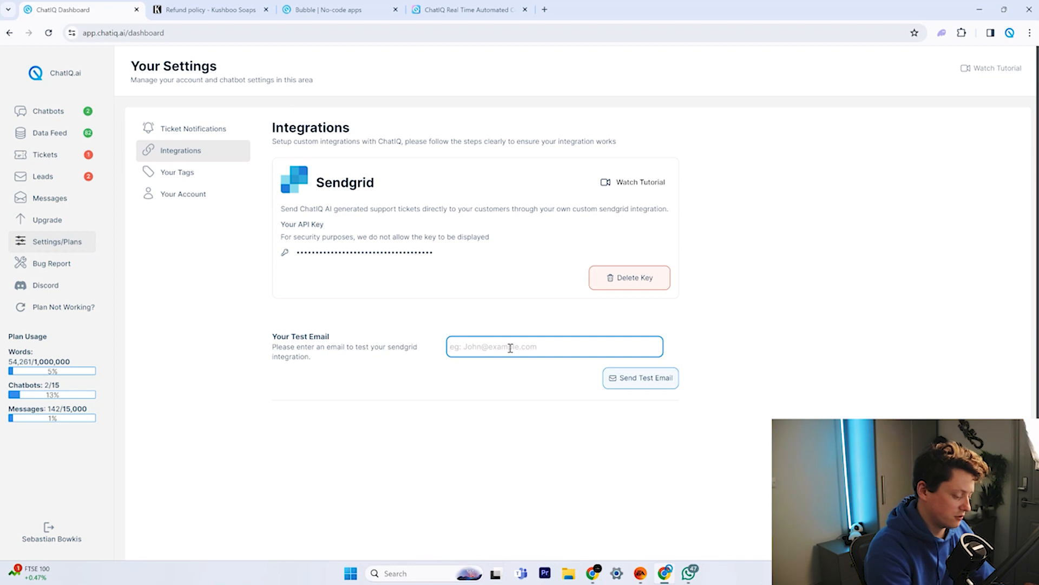
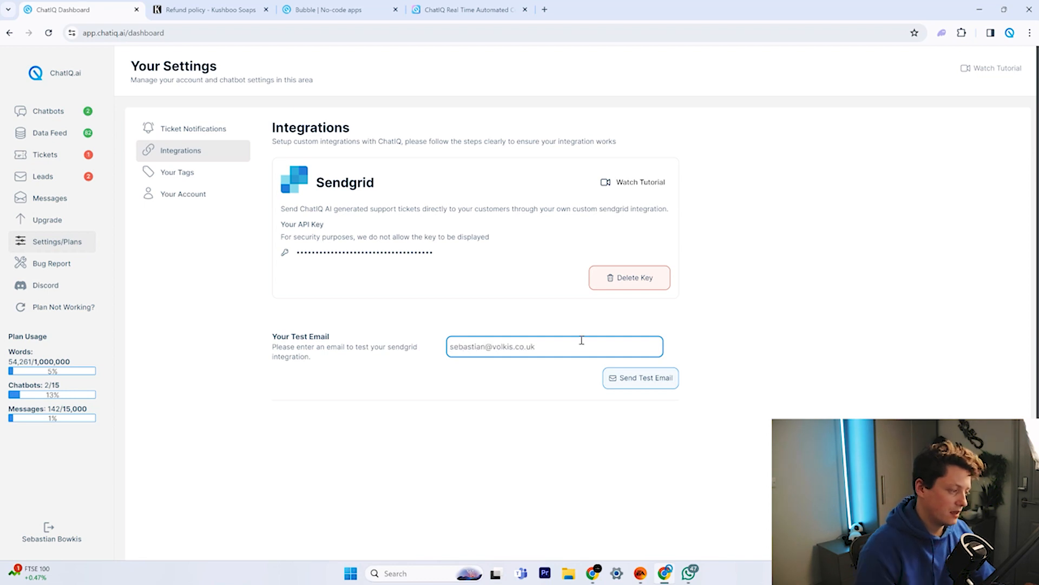
{"action": "left_click", "coordinate": [510, 391]}
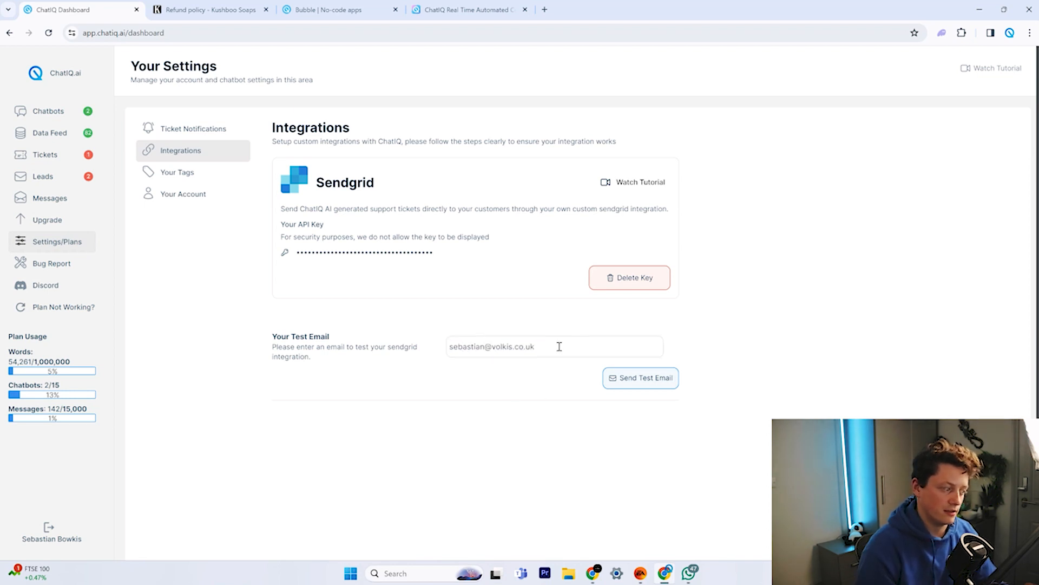
{"action": "left_click", "coordinate": [638, 379]}
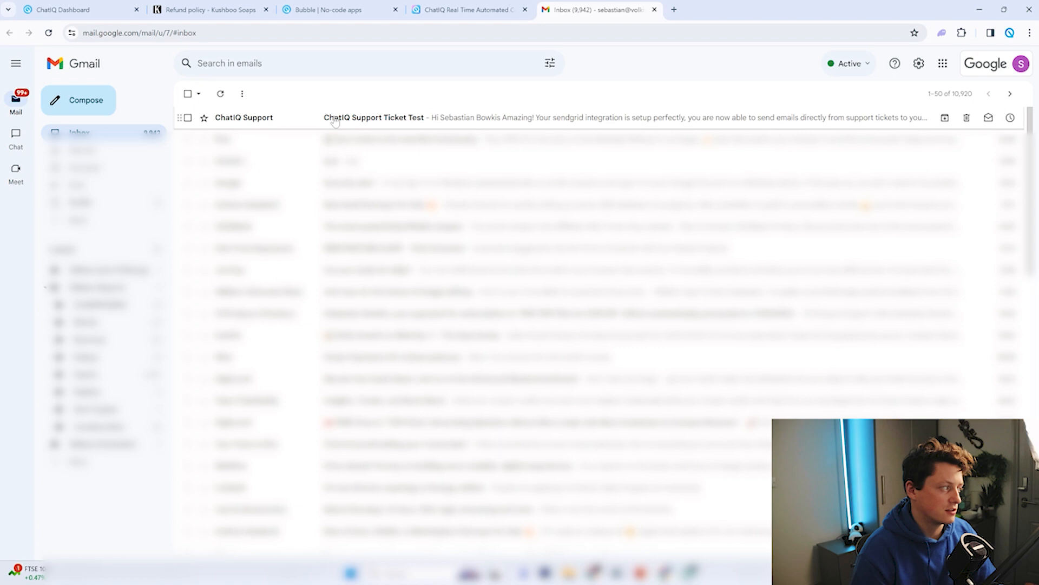
{"action": "left_click", "coordinate": [335, 119]}
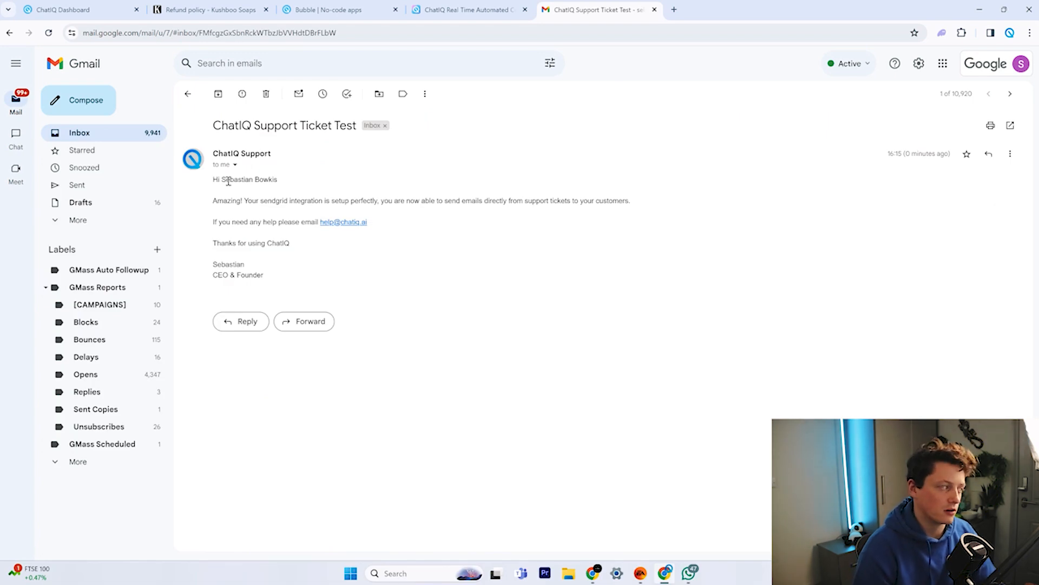
Check the test email's sender address in its details, then return to ChatIQ.
{"action": "left_click", "coordinate": [235, 164]}
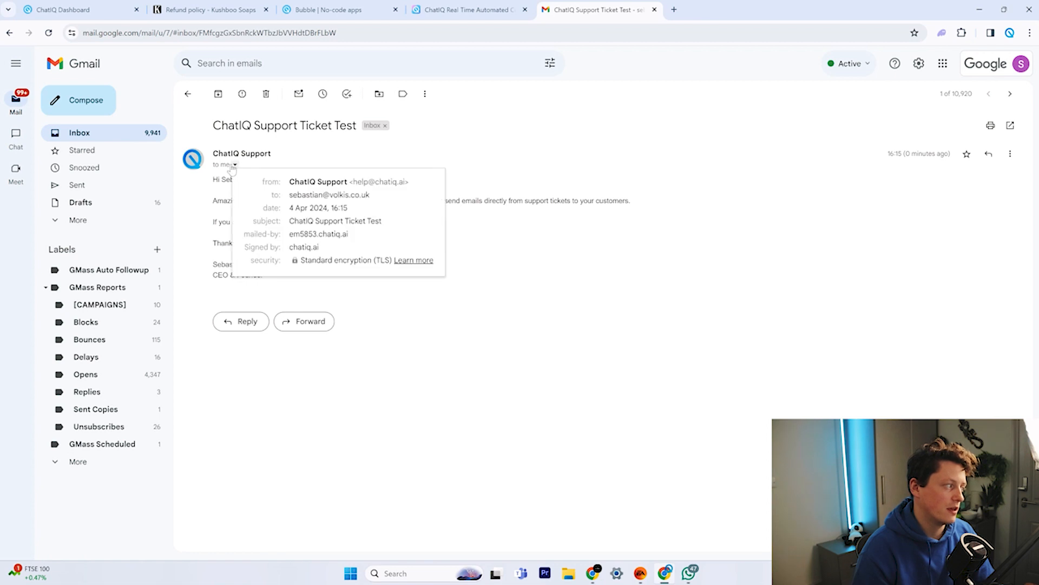
{"action": "left_click_drag", "start_coordinate": [358, 182], "coordinate": [405, 183]}
{"action": "left_click", "coordinate": [498, 244]}
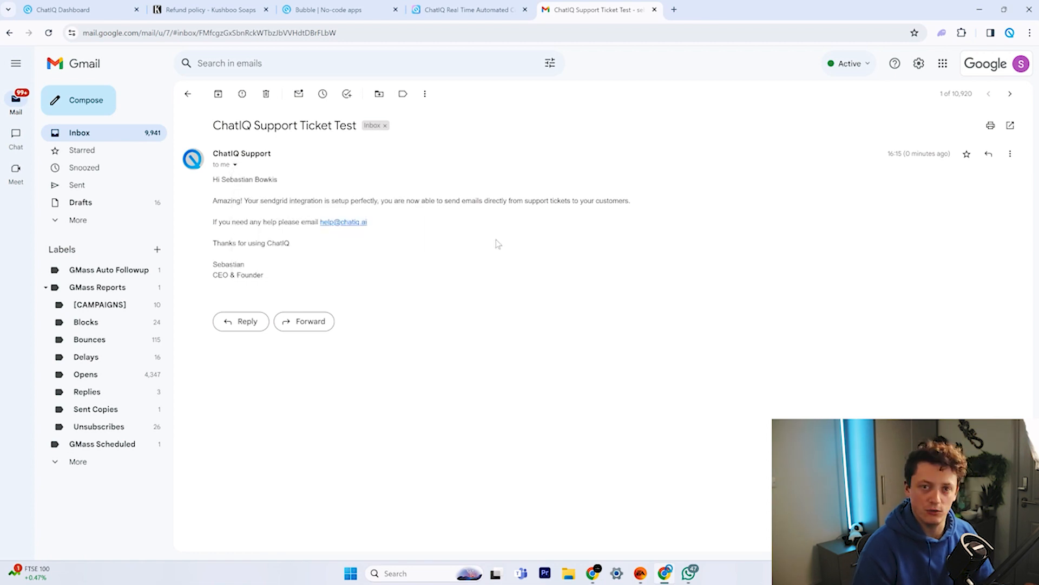
{"action": "left_click", "coordinate": [62, 9]}
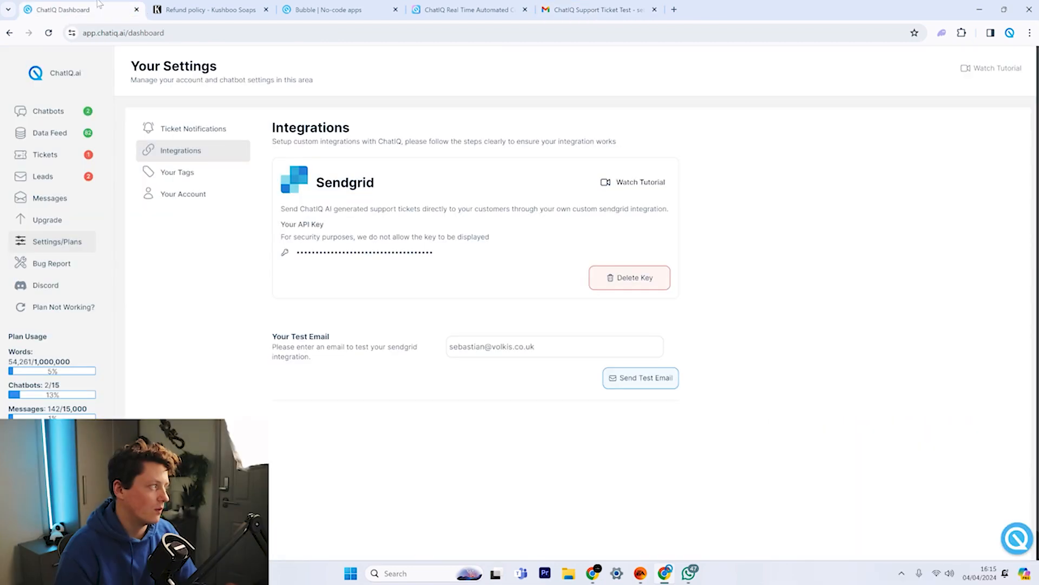
Open ticket #ST-1, start a reply and review its Send Email options, then close it.
{"action": "left_click", "coordinate": [59, 155]}
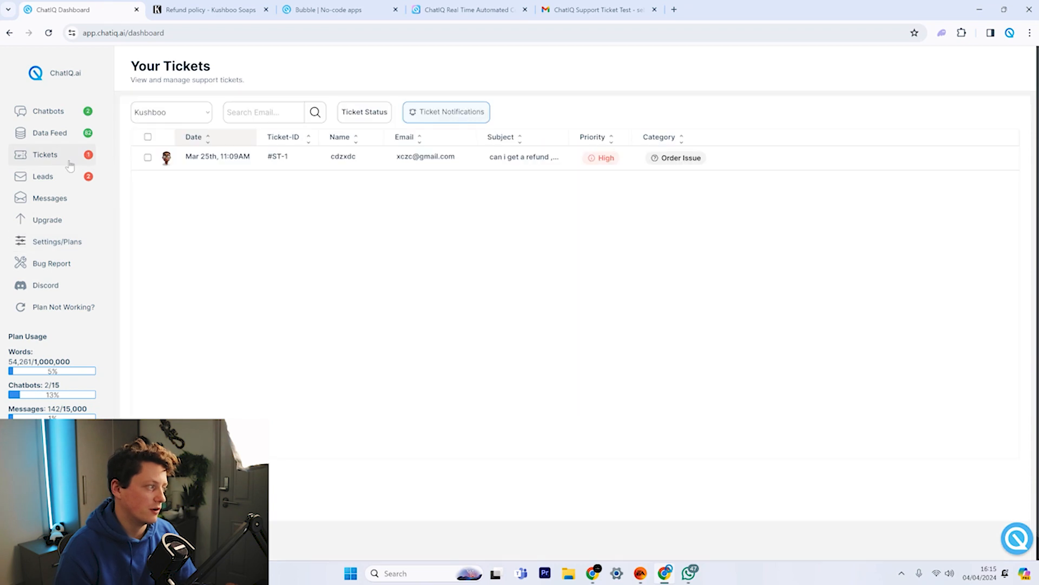
{"action": "left_click", "coordinate": [395, 157]}
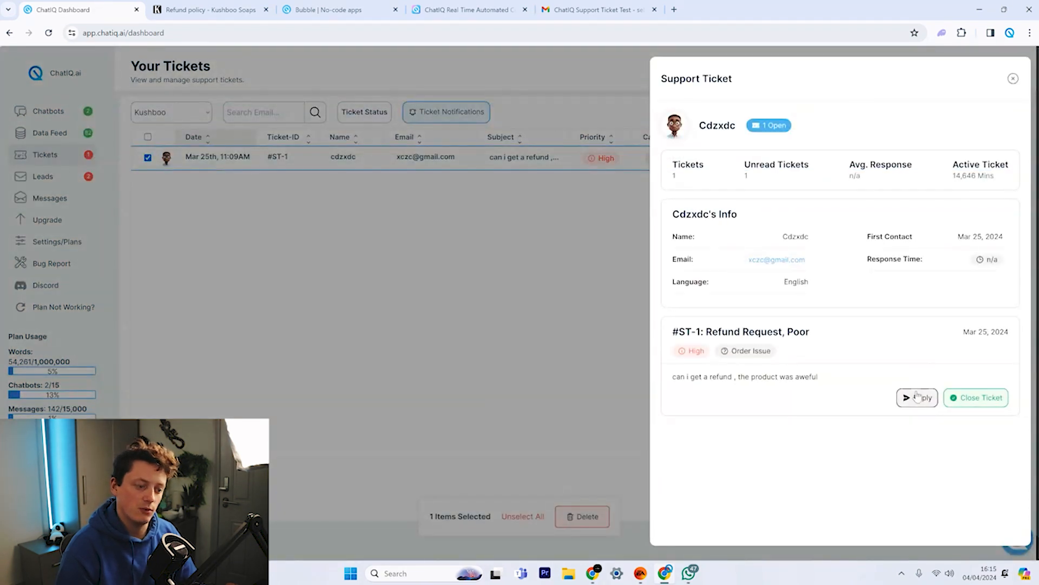
{"action": "left_click", "coordinate": [919, 396]}
{"action": "left_click", "coordinate": [662, 379]}
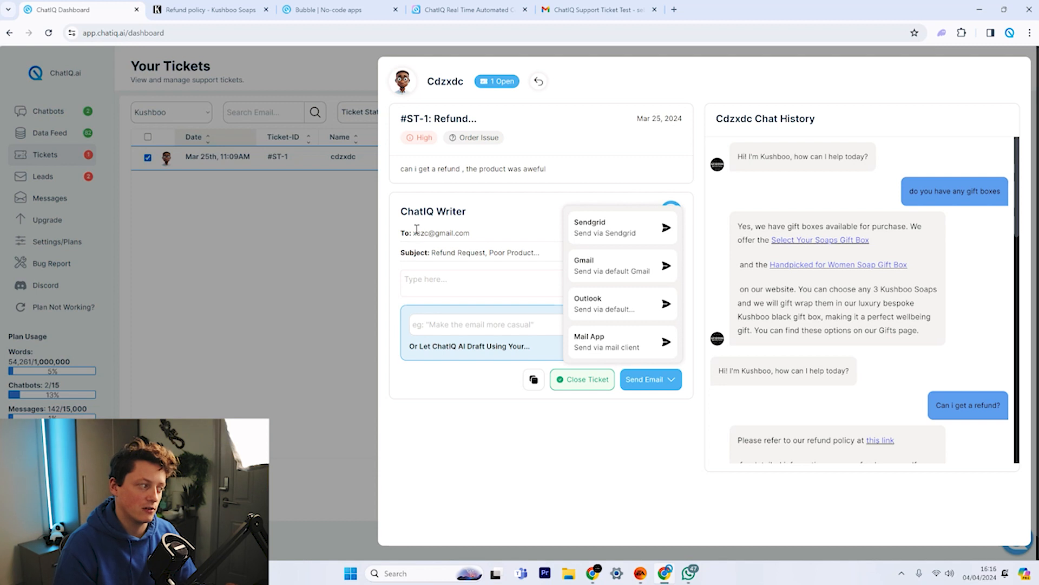
{"action": "left_click_drag", "start_coordinate": [416, 229], "coordinate": [459, 248]}
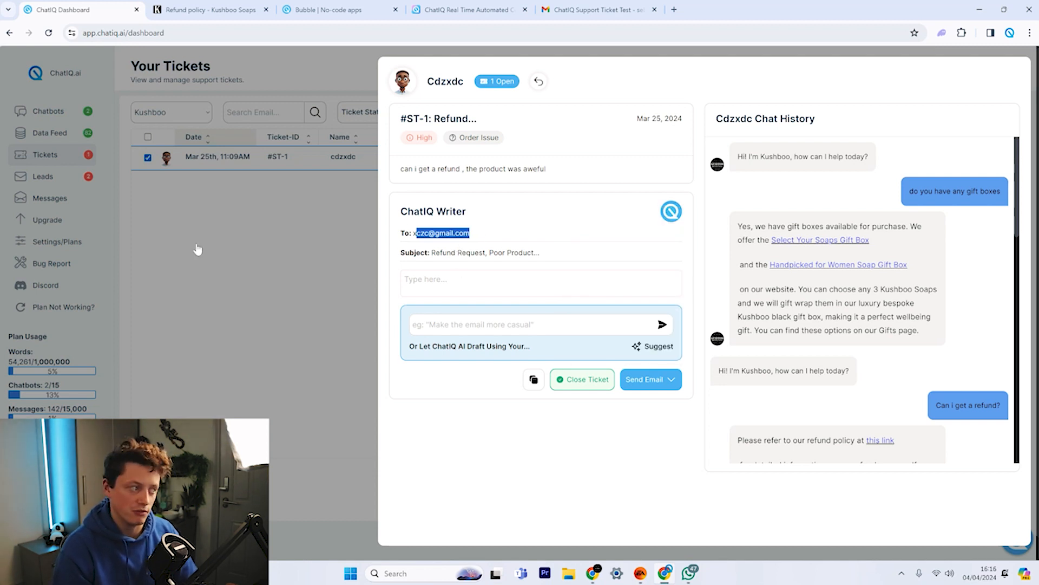
{"action": "left_click", "coordinate": [600, 386]}
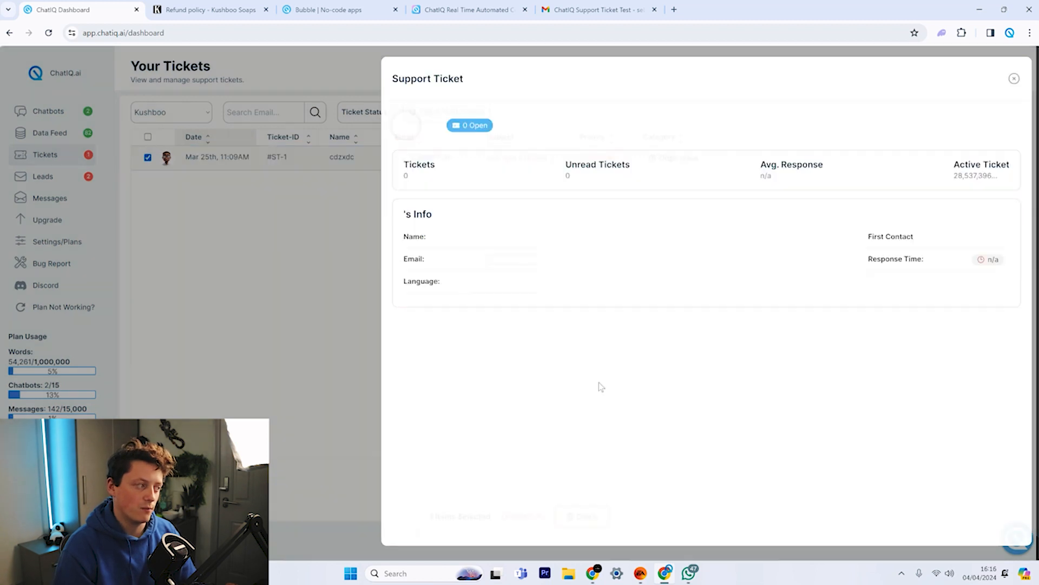
{"action": "left_click", "coordinate": [523, 516]}
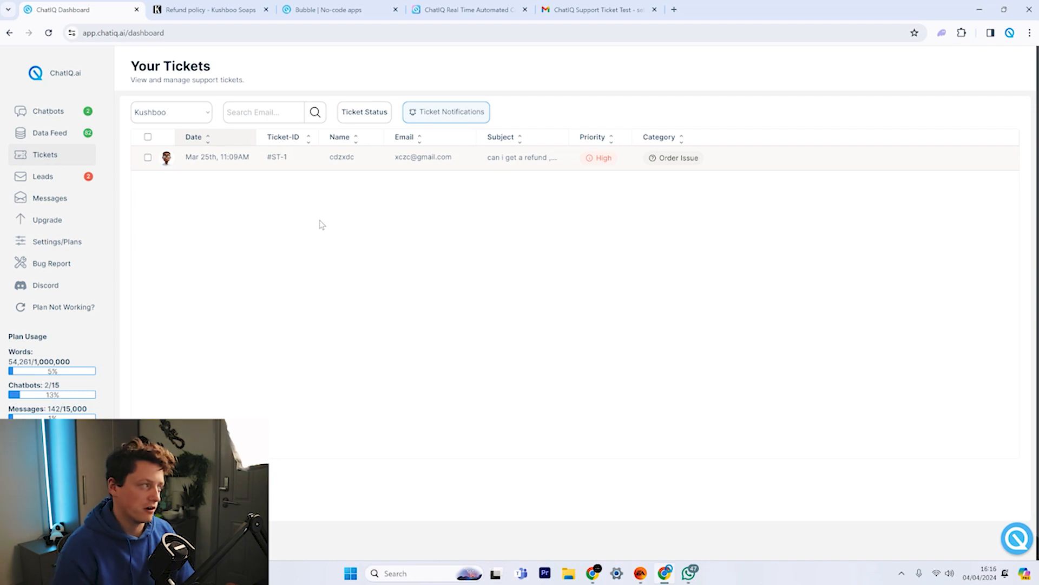
Go to the chatbot playground, then close the support widget on the chatiq.ai website.
{"action": "left_click", "coordinate": [48, 111]}
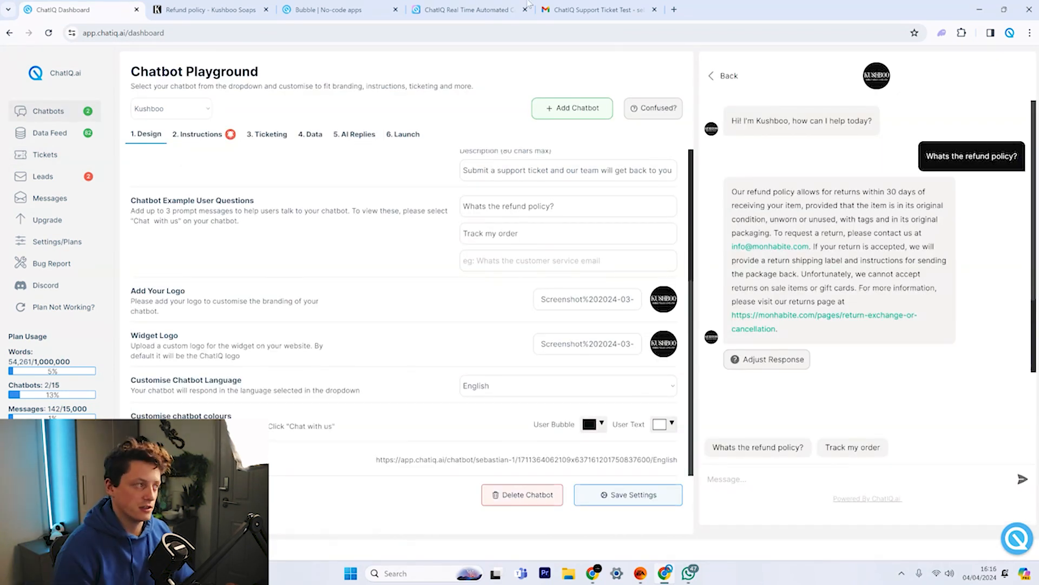
{"action": "left_click", "coordinate": [486, 9]}
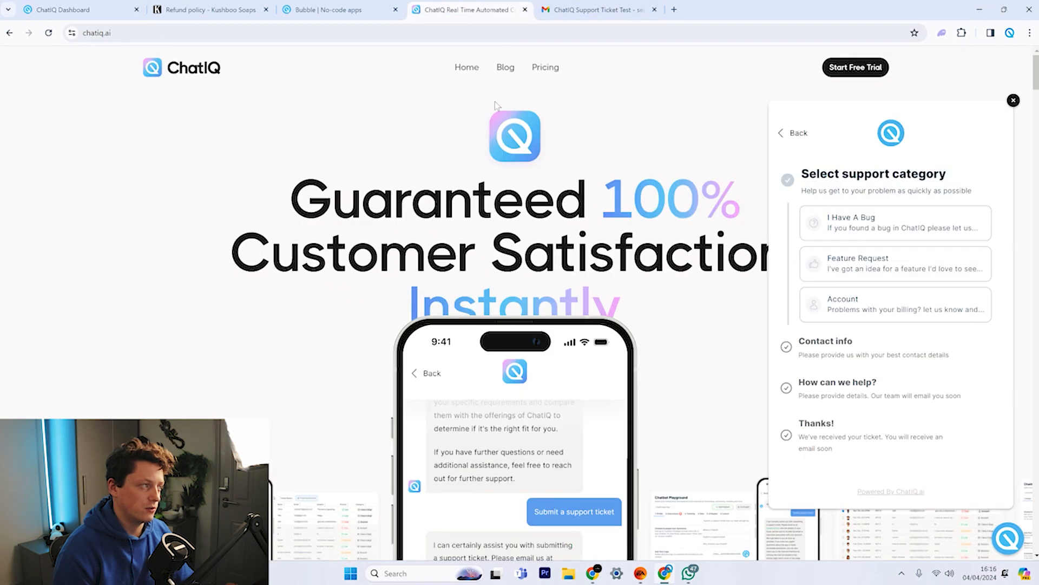
{"action": "left_click", "coordinate": [1011, 543]}
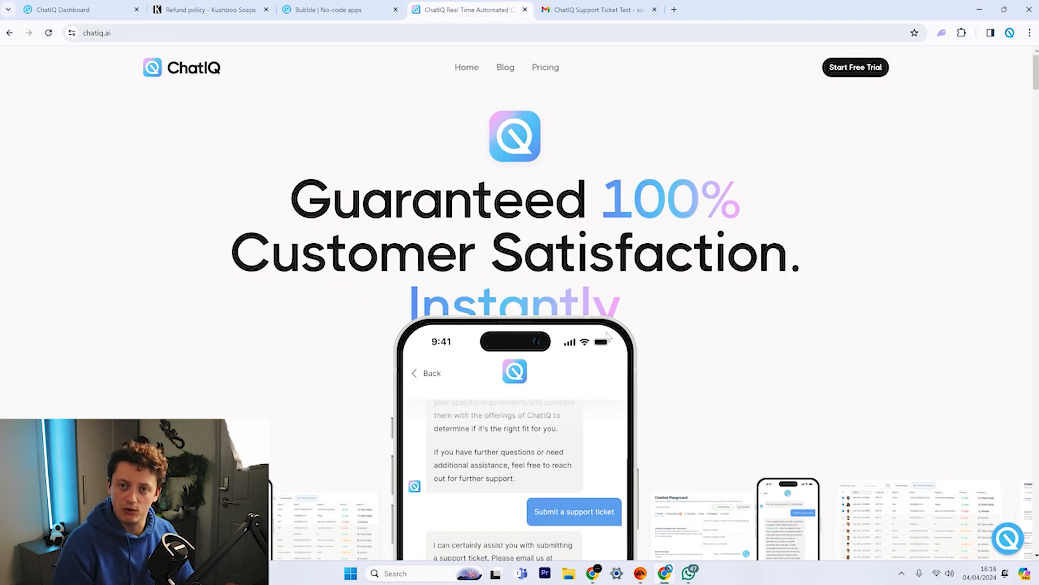